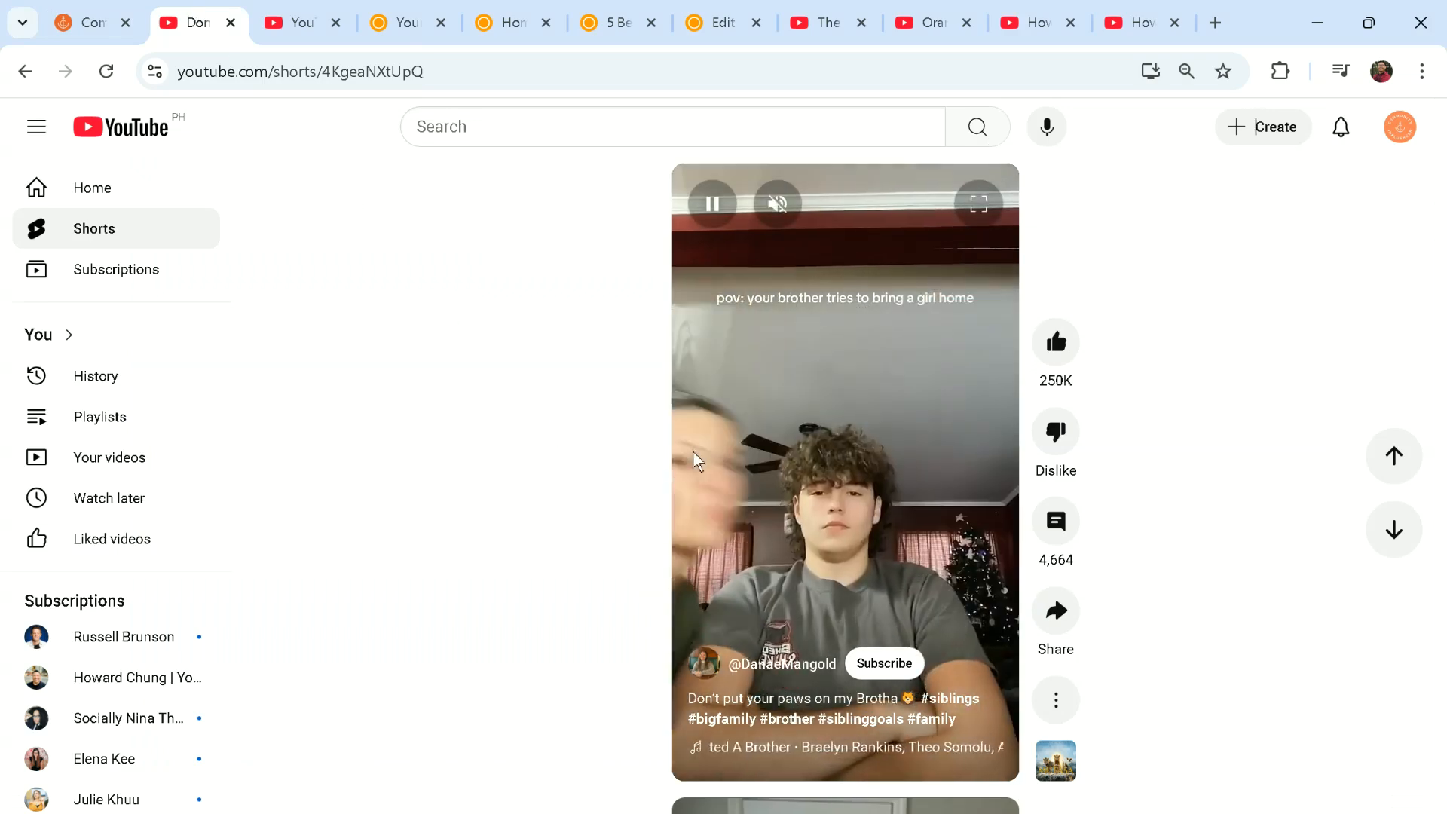
# - Look over the Your Orange County homepage from its real estate articles down to the home buyer and seller section
pyautogui.scroll(-1, 695, 460)
pyautogui.click(419, 30)
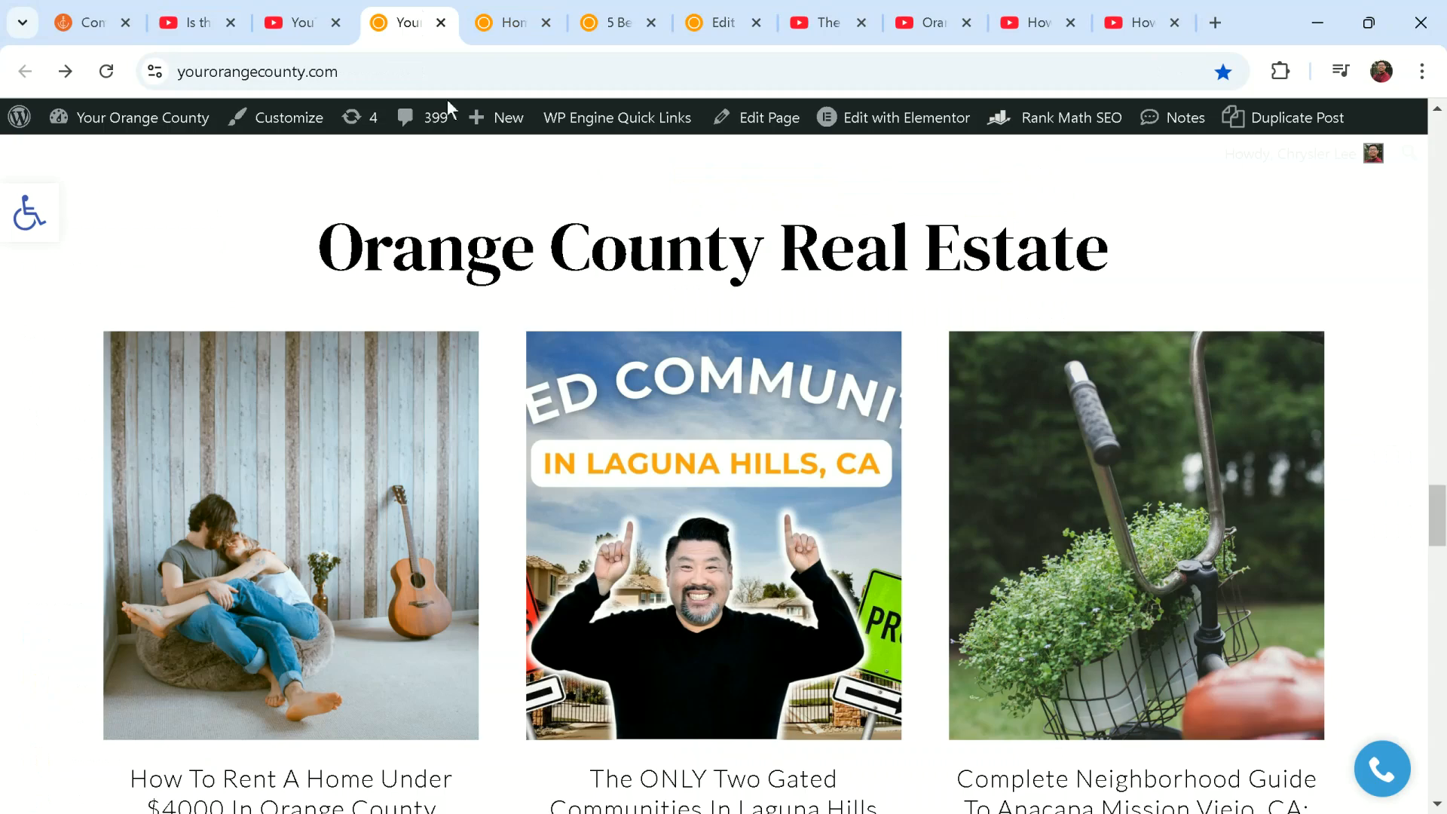
pyautogui.scroll(-20, 685, 471)
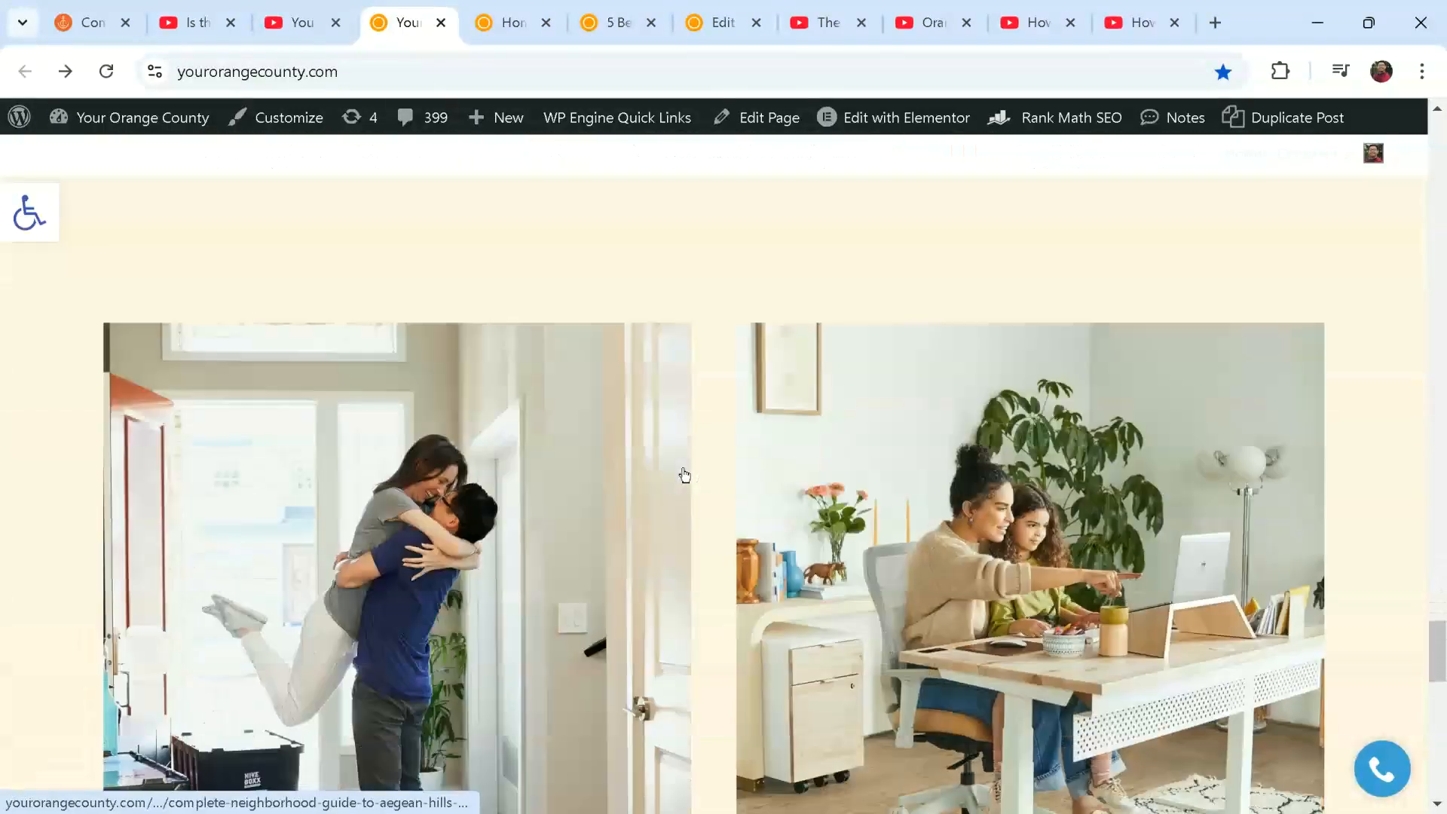
# - Browse the recommended long-form videos on the YouTube home feed
pyautogui.click(301, 22)
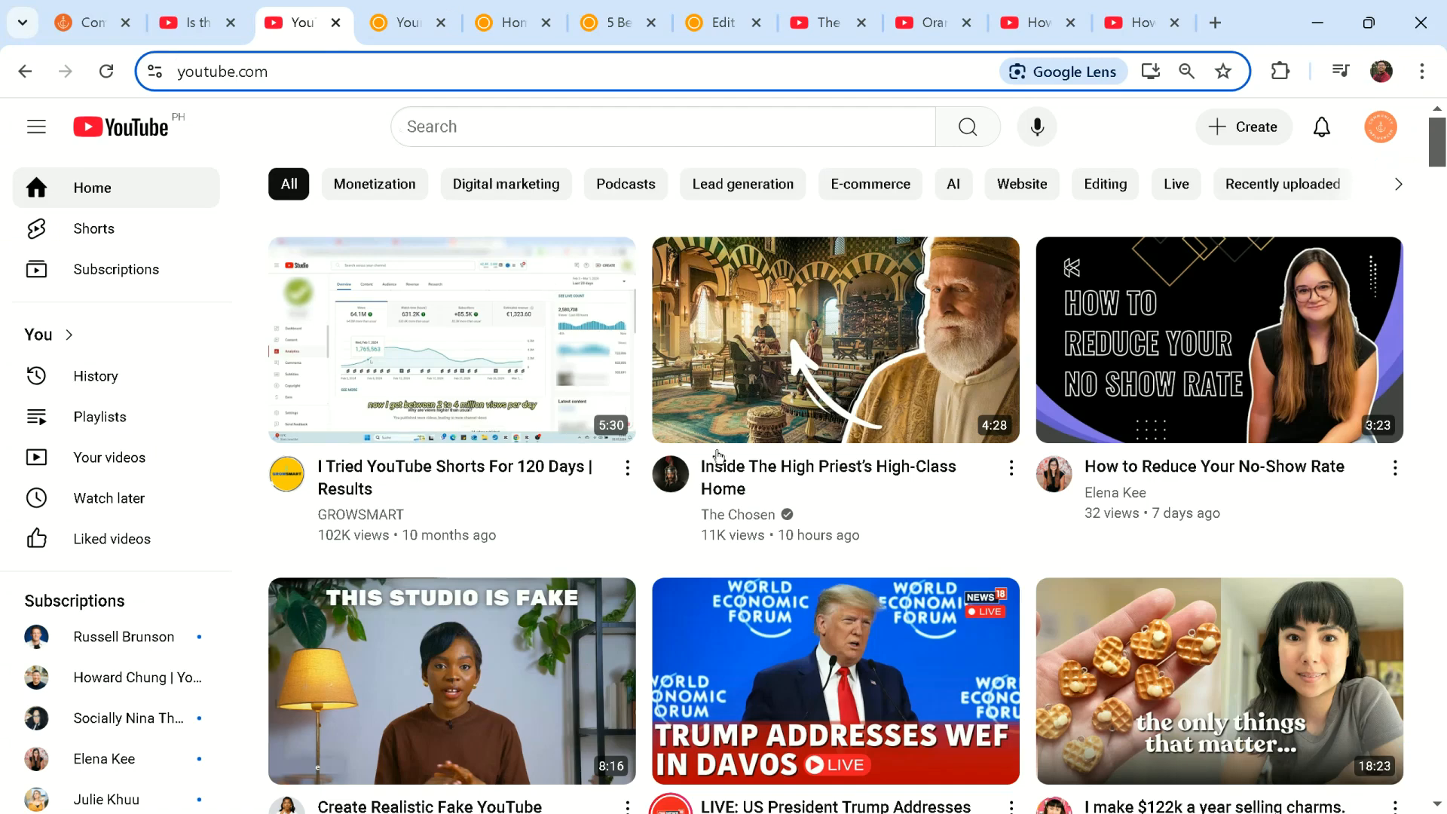
pyautogui.scroll(-3, 727, 469)
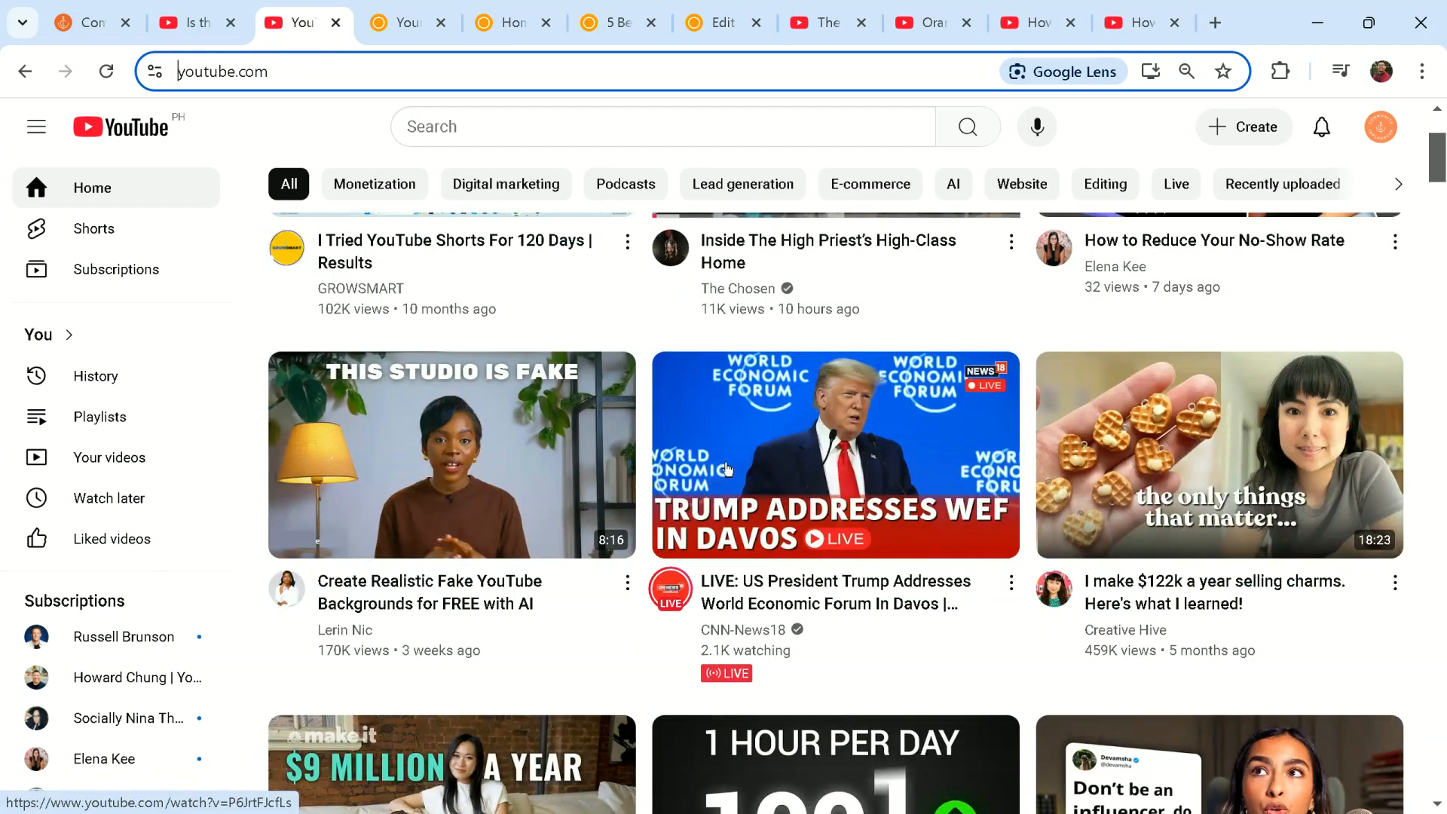
pyautogui.scroll(-5, 727, 470)
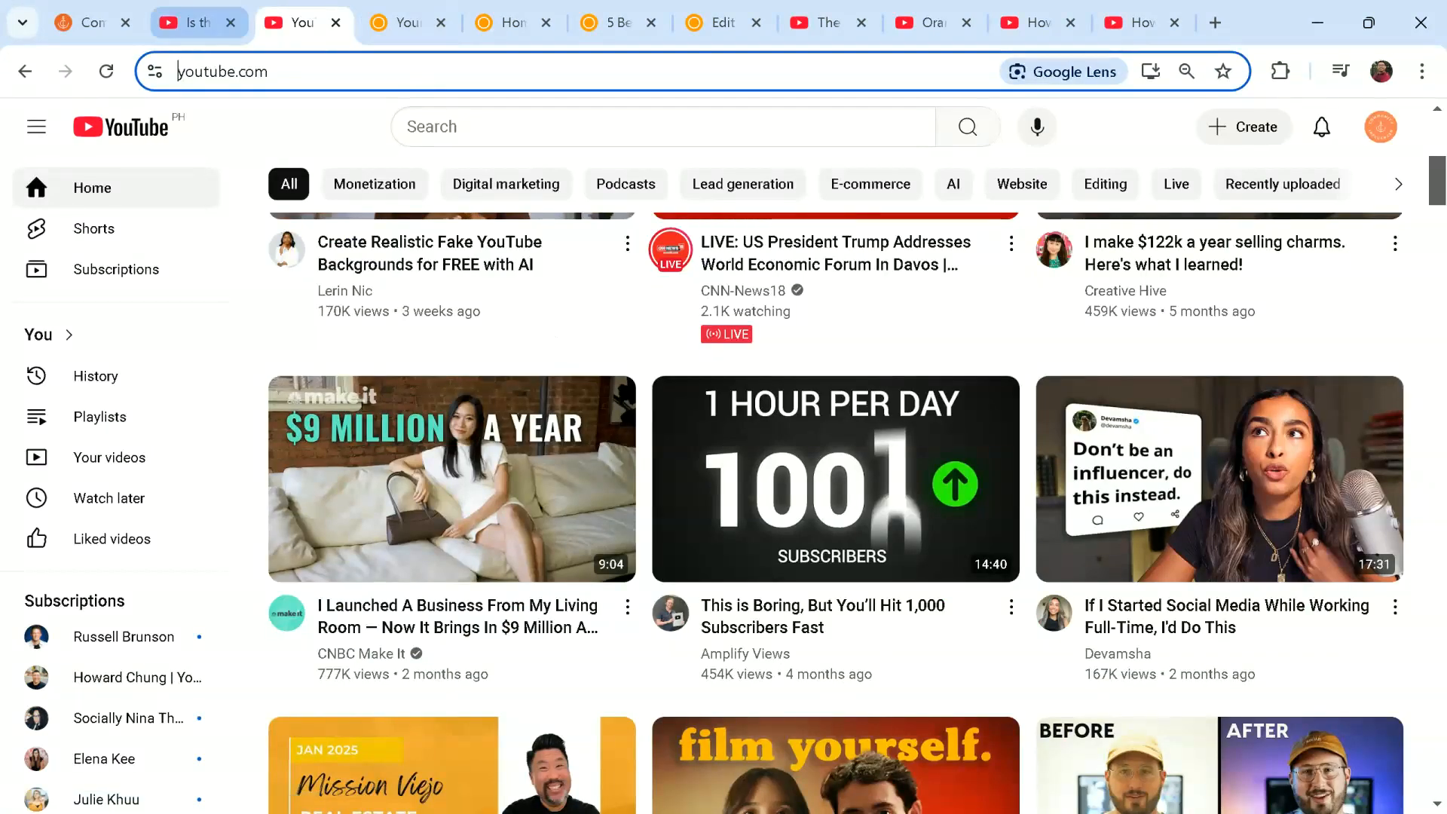
# - Return to the YouTube Shorts feed and view several Shorts in succession
pyautogui.click(194, 22)
pyautogui.scroll(-2, 660, 520)
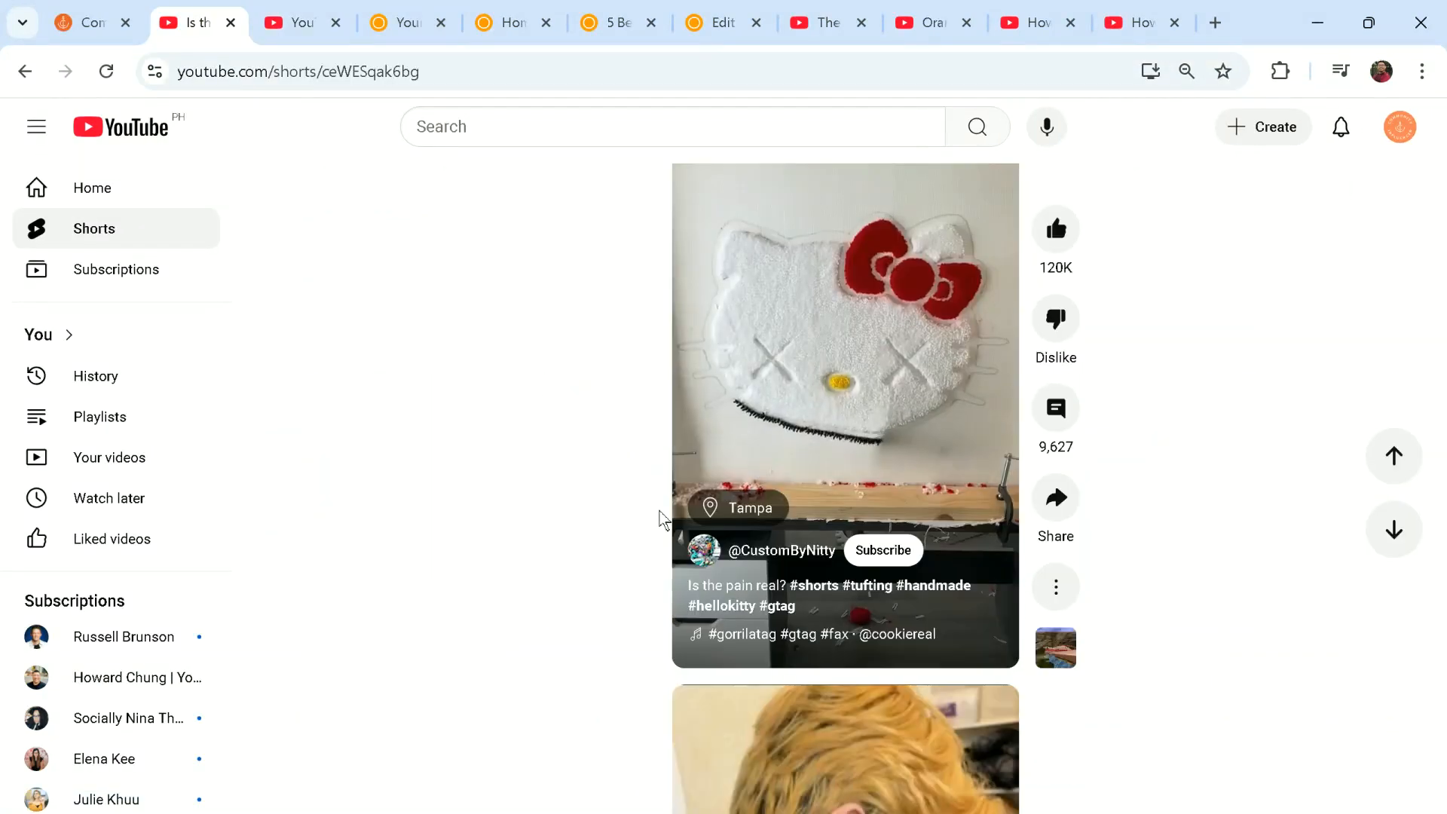
pyautogui.scroll(-2, 660, 520)
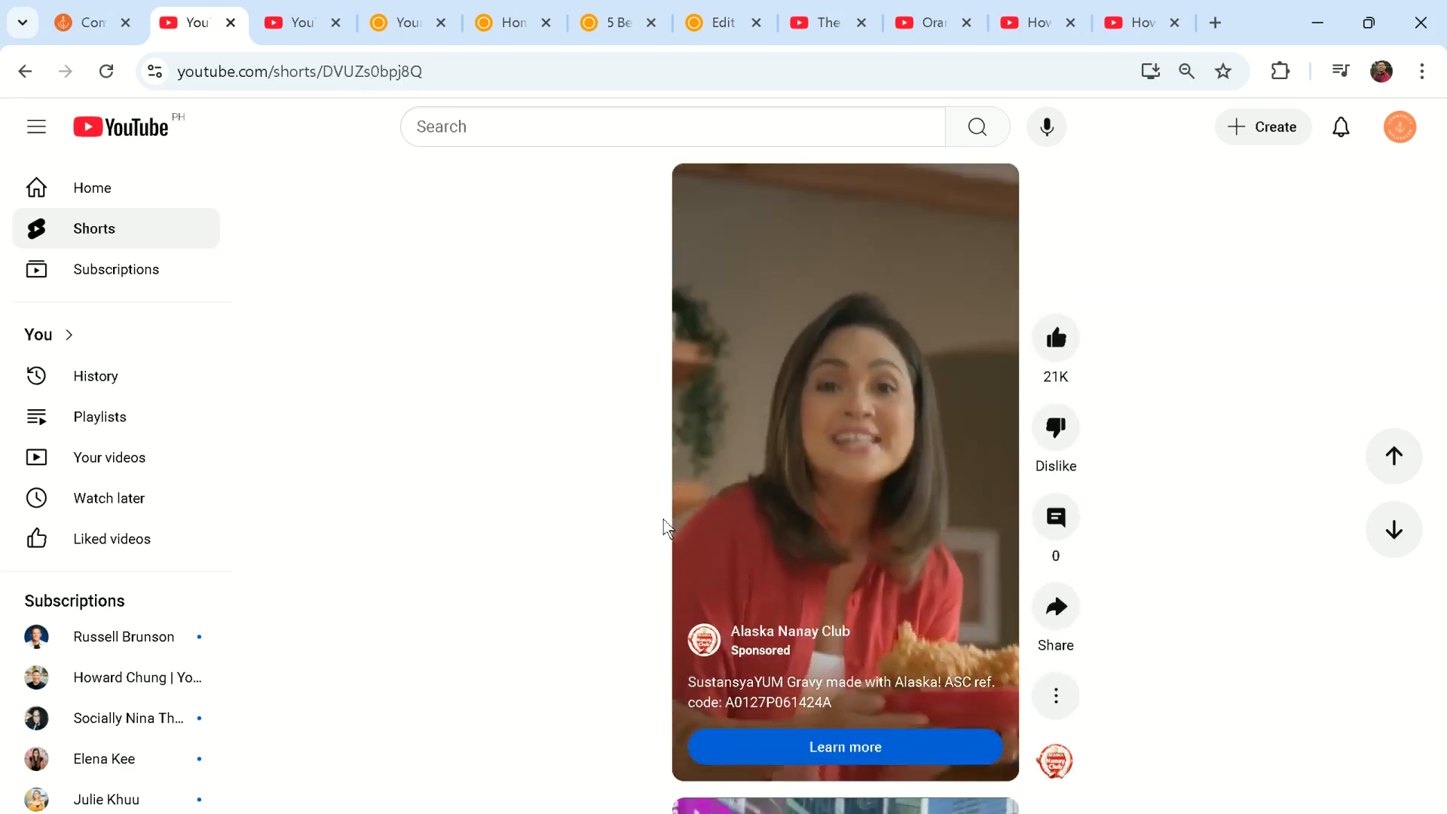
pyautogui.scroll(-2, 664, 526)
pyautogui.scroll(-2, 664, 525)
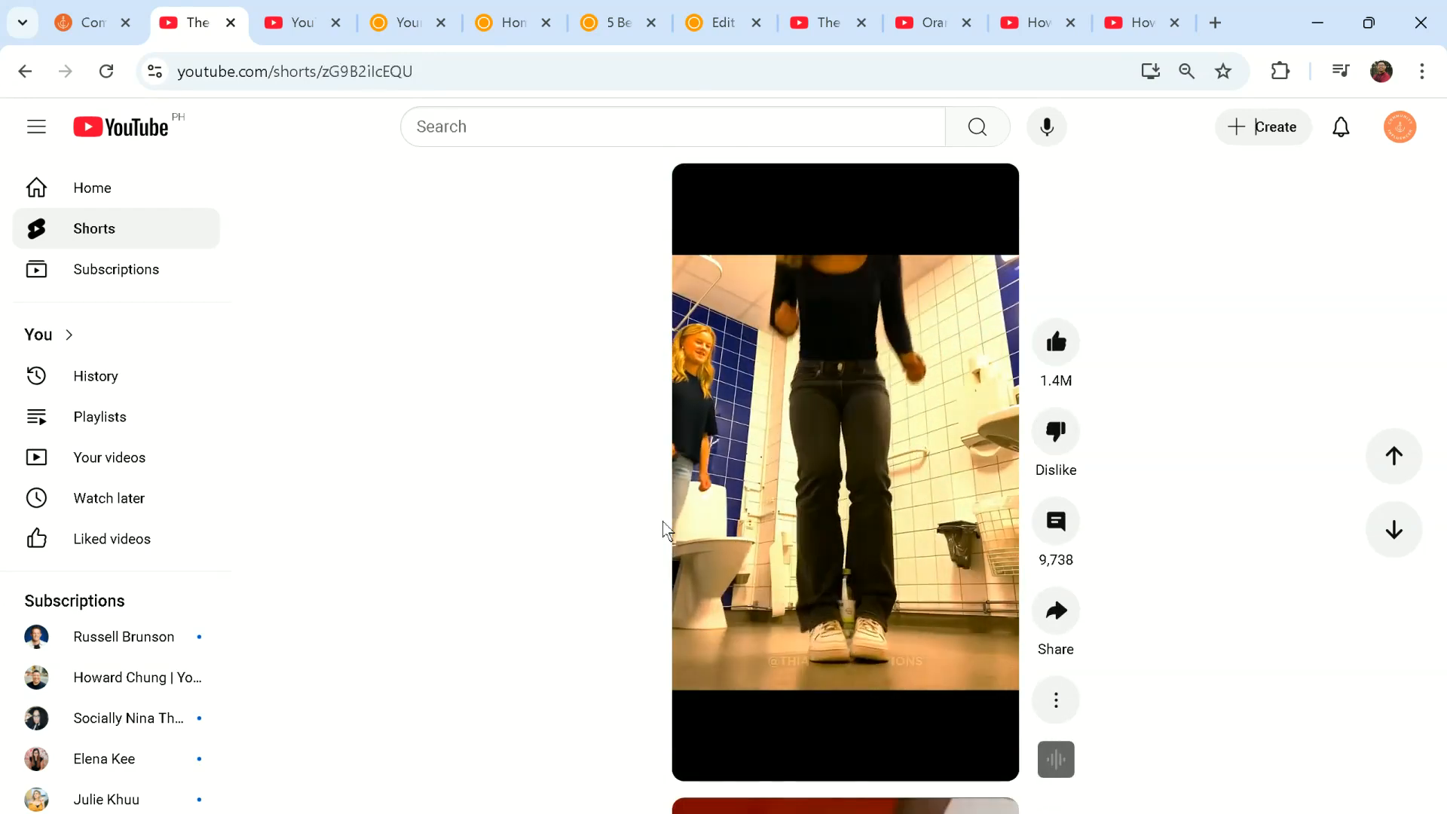
pyautogui.scroll(-2, 664, 526)
pyautogui.scroll(-2, 665, 526)
# - Review the Your Orange County homepage down to its footer and back up to the About Aarin section
pyautogui.click(407, 23)
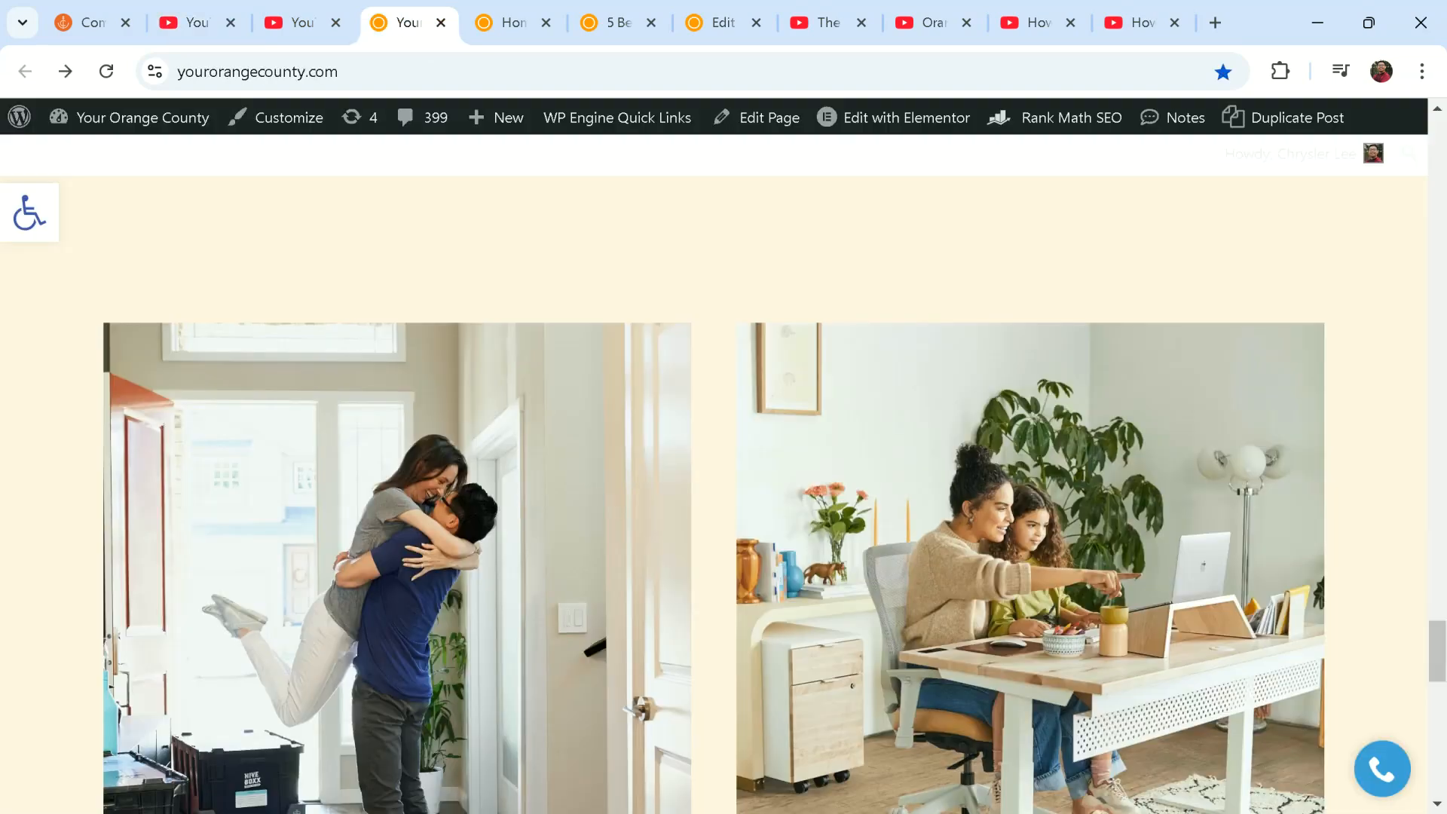
pyautogui.scroll(-10, 608, 449)
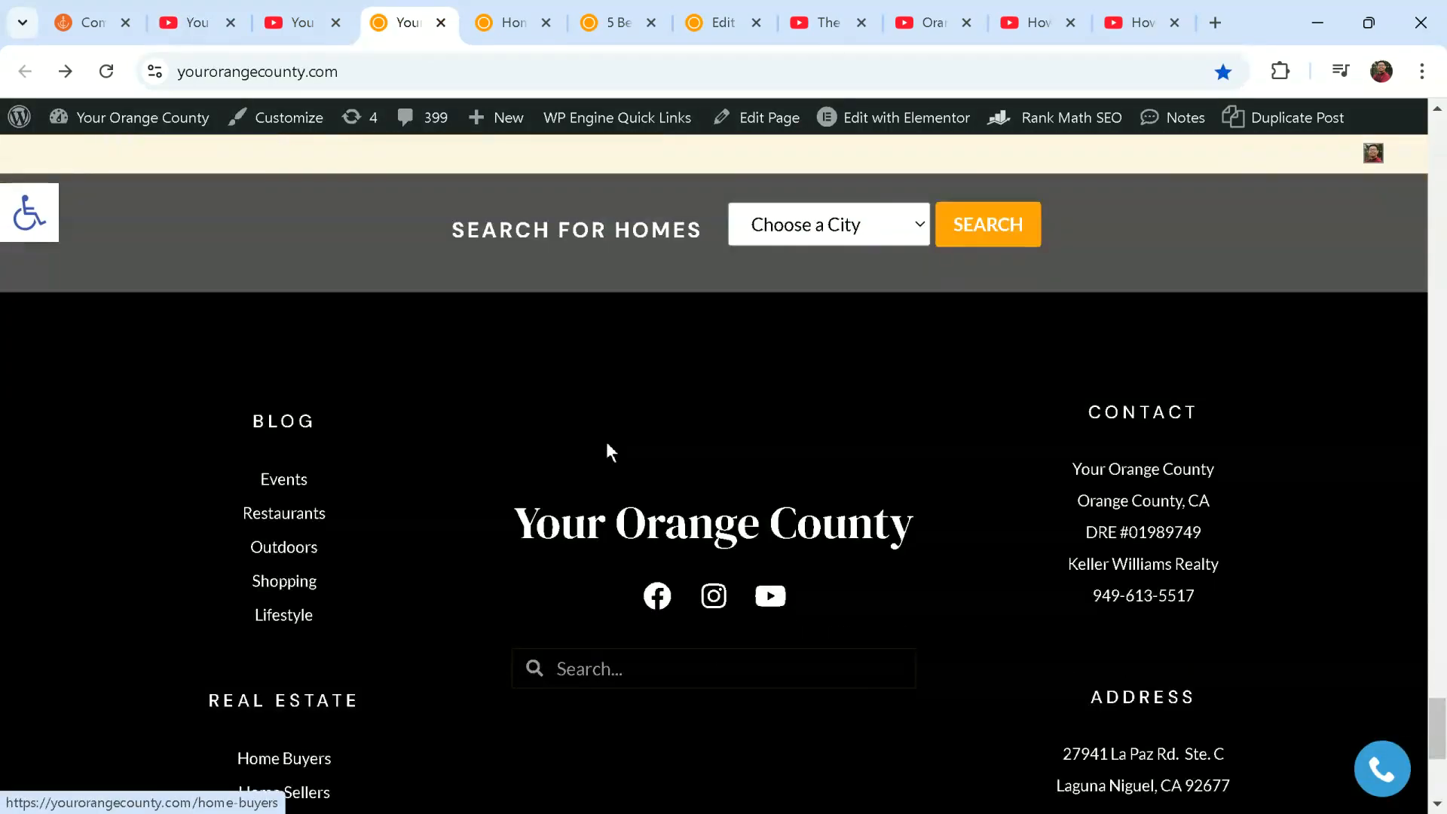
pyautogui.scroll(-4, 608, 450)
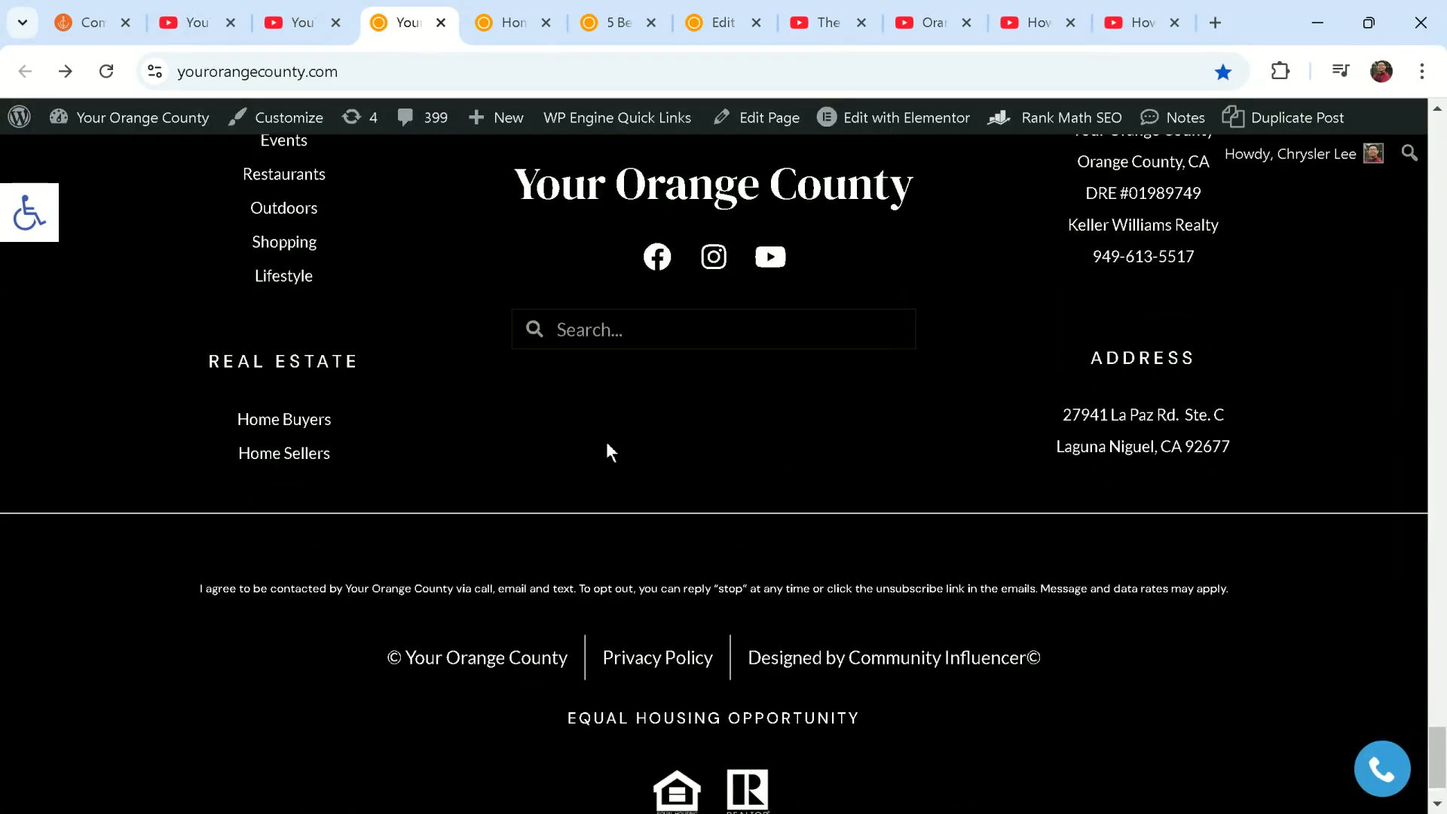
pyautogui.scroll(8, 610, 452)
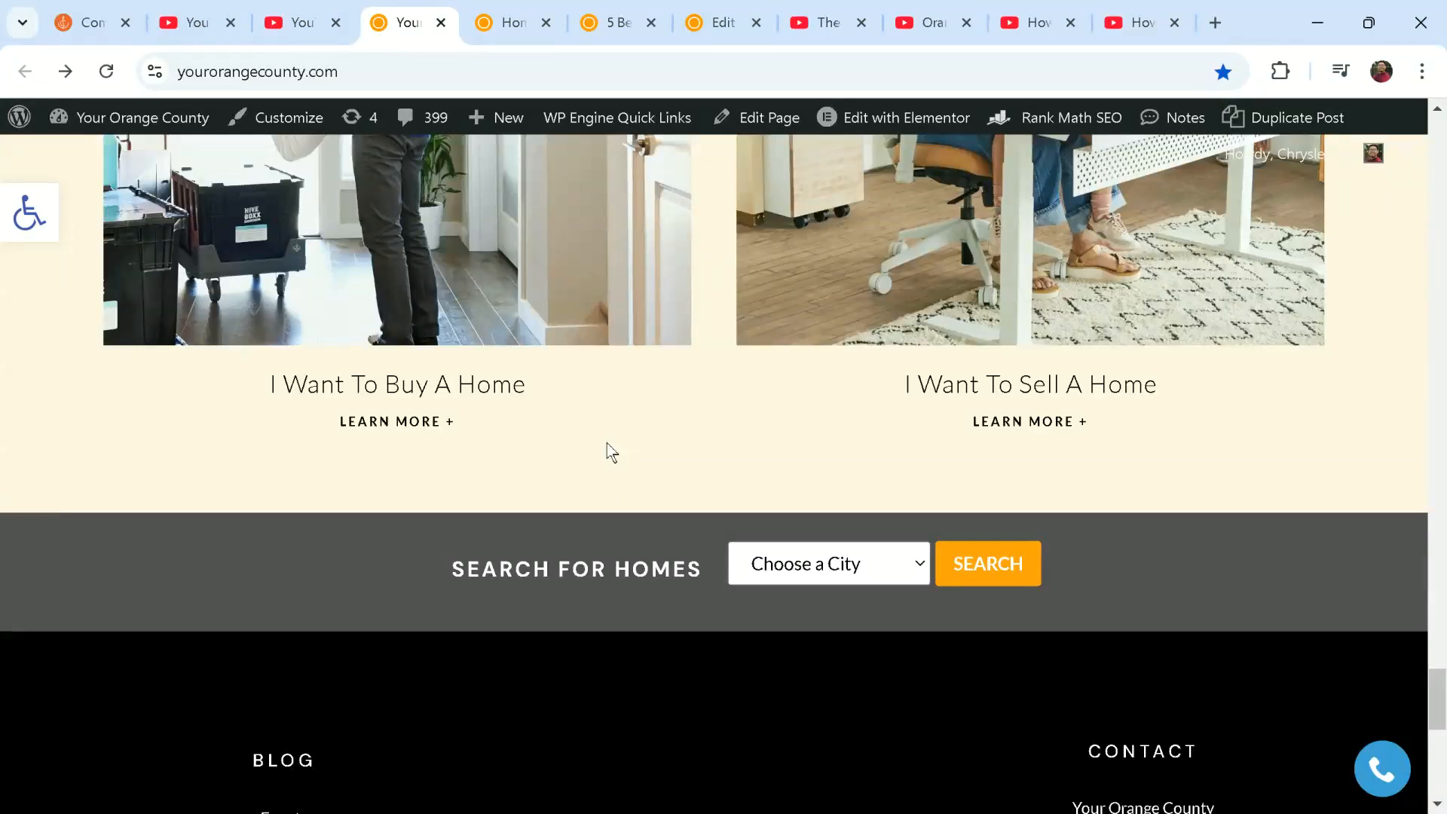
pyautogui.scroll(5, 612, 452)
pyautogui.scroll(5, 610, 450)
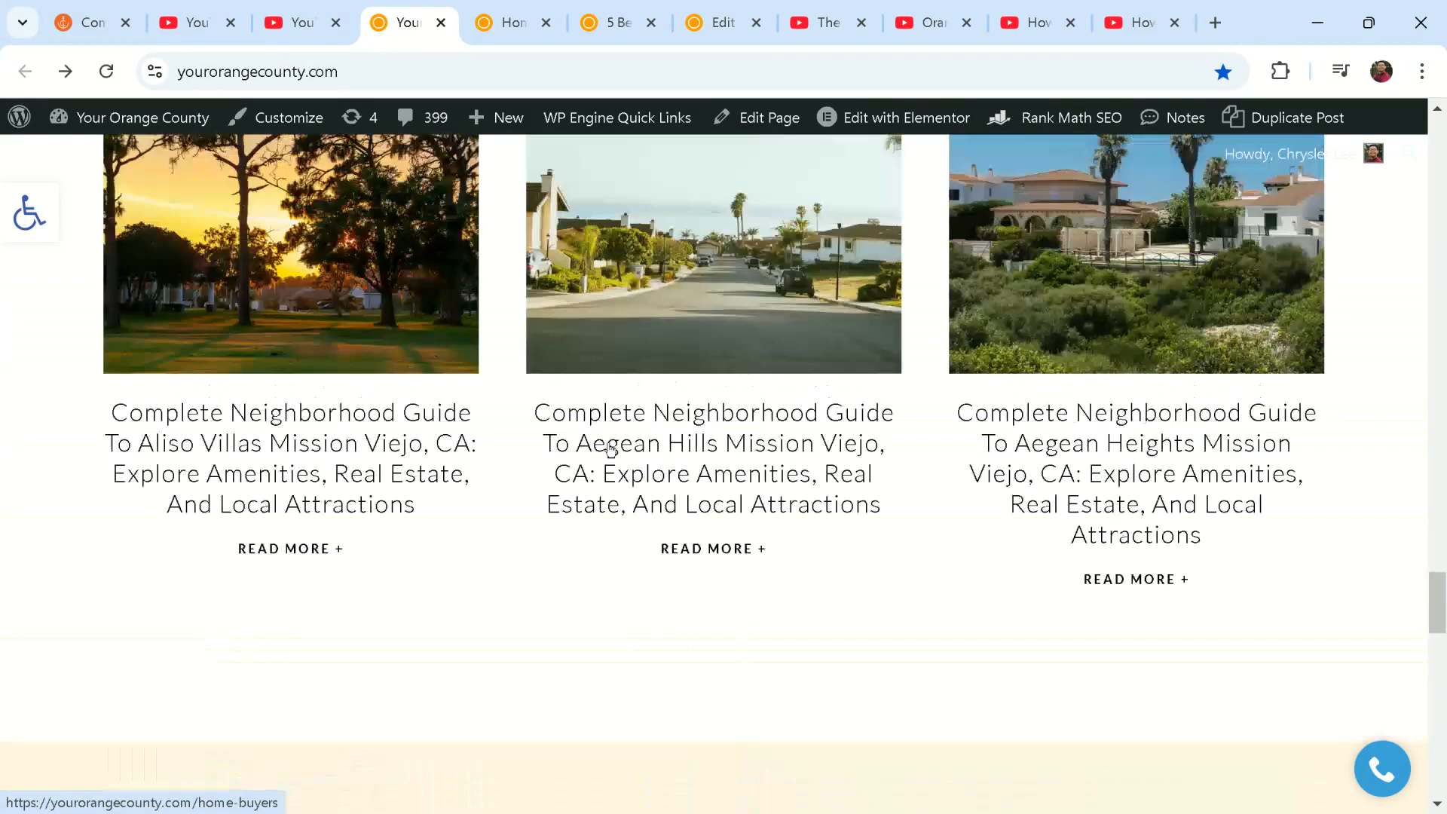
pyautogui.scroll(5, 610, 450)
pyautogui.scroll(10, 610, 450)
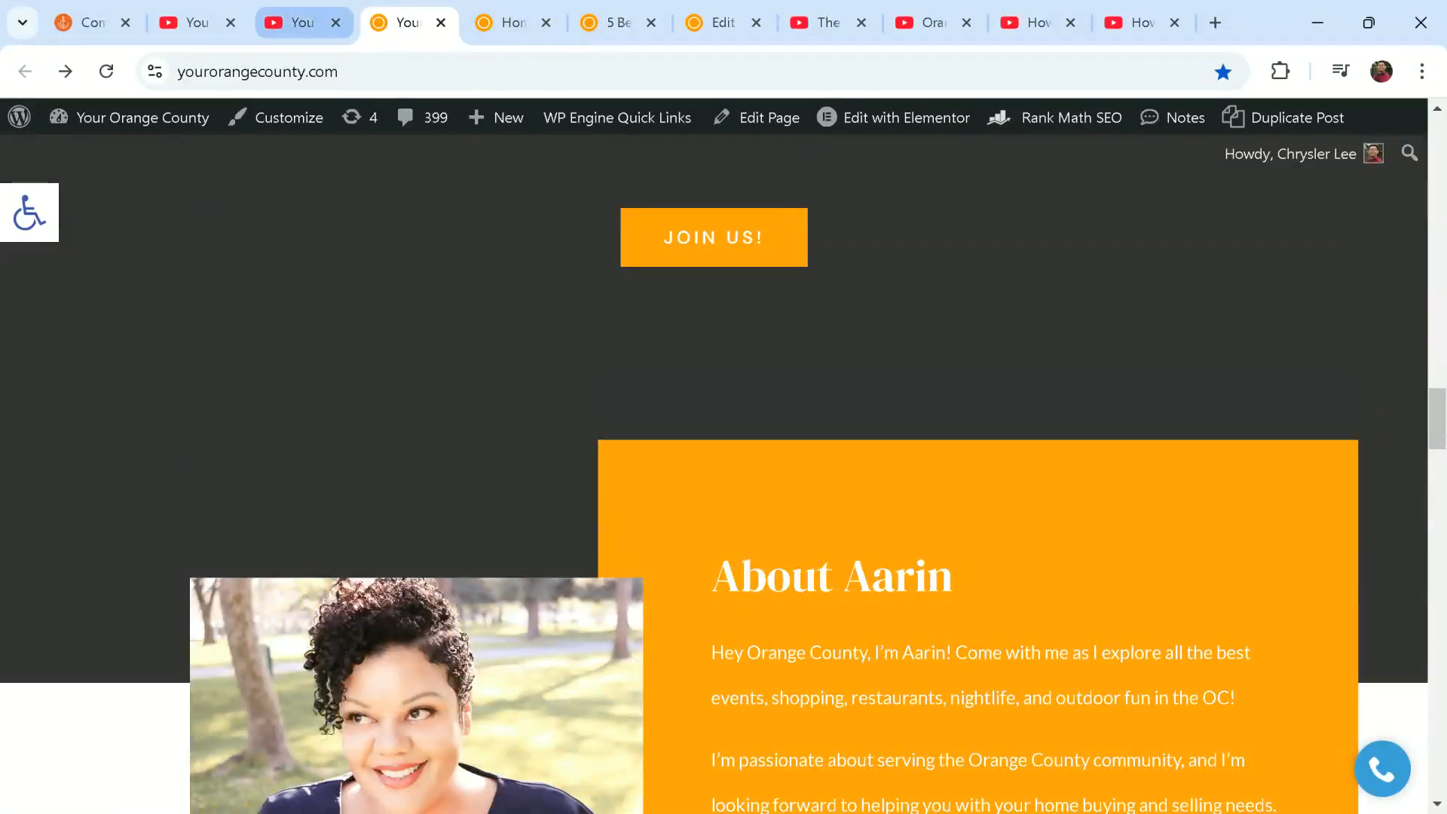
# - Look through further video recommendations on the YouTube home feed, examining their thumbnails and titles
pyautogui.click(322, 9)
pyautogui.scroll(-5, 648, 462)
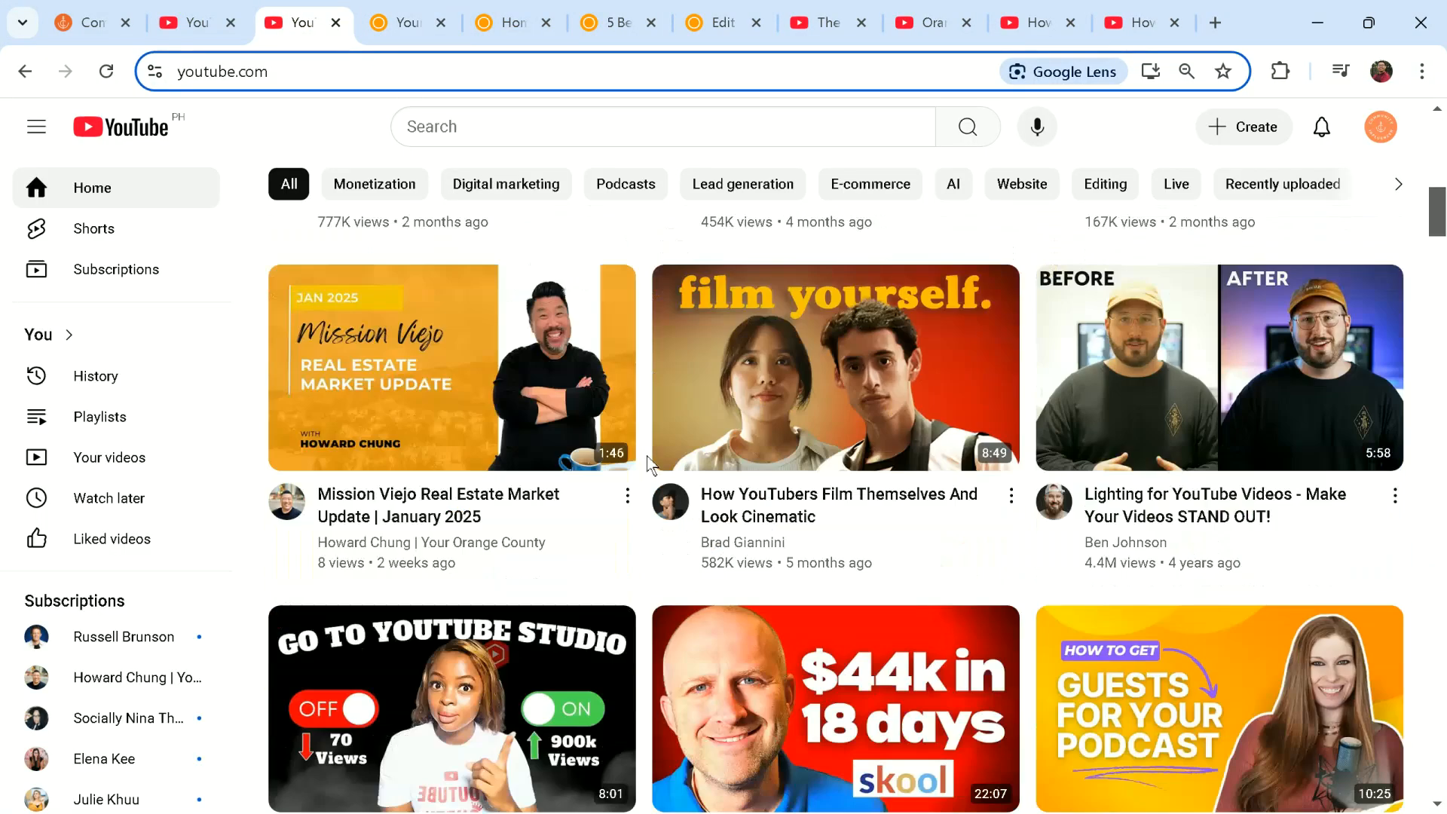
pyautogui.scroll(-2, 648, 462)
pyautogui.scroll(-4, 648, 461)
pyautogui.scroll(-4, 648, 462)
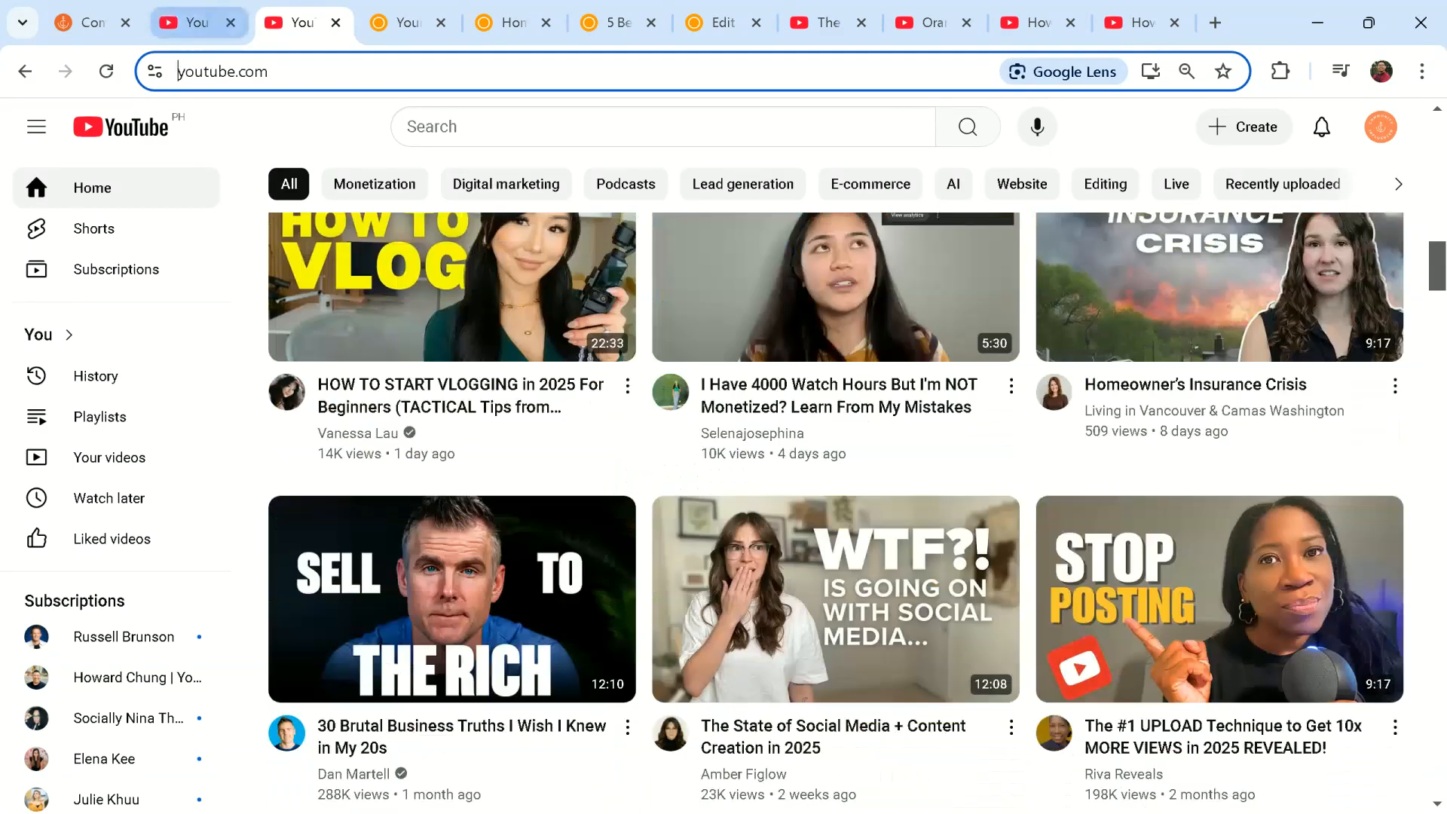
# - Go back to the YouTube Shorts feed and view a long run of Shorts one after another
pyautogui.click(194, 24)
pyautogui.scroll(-2, 576, 508)
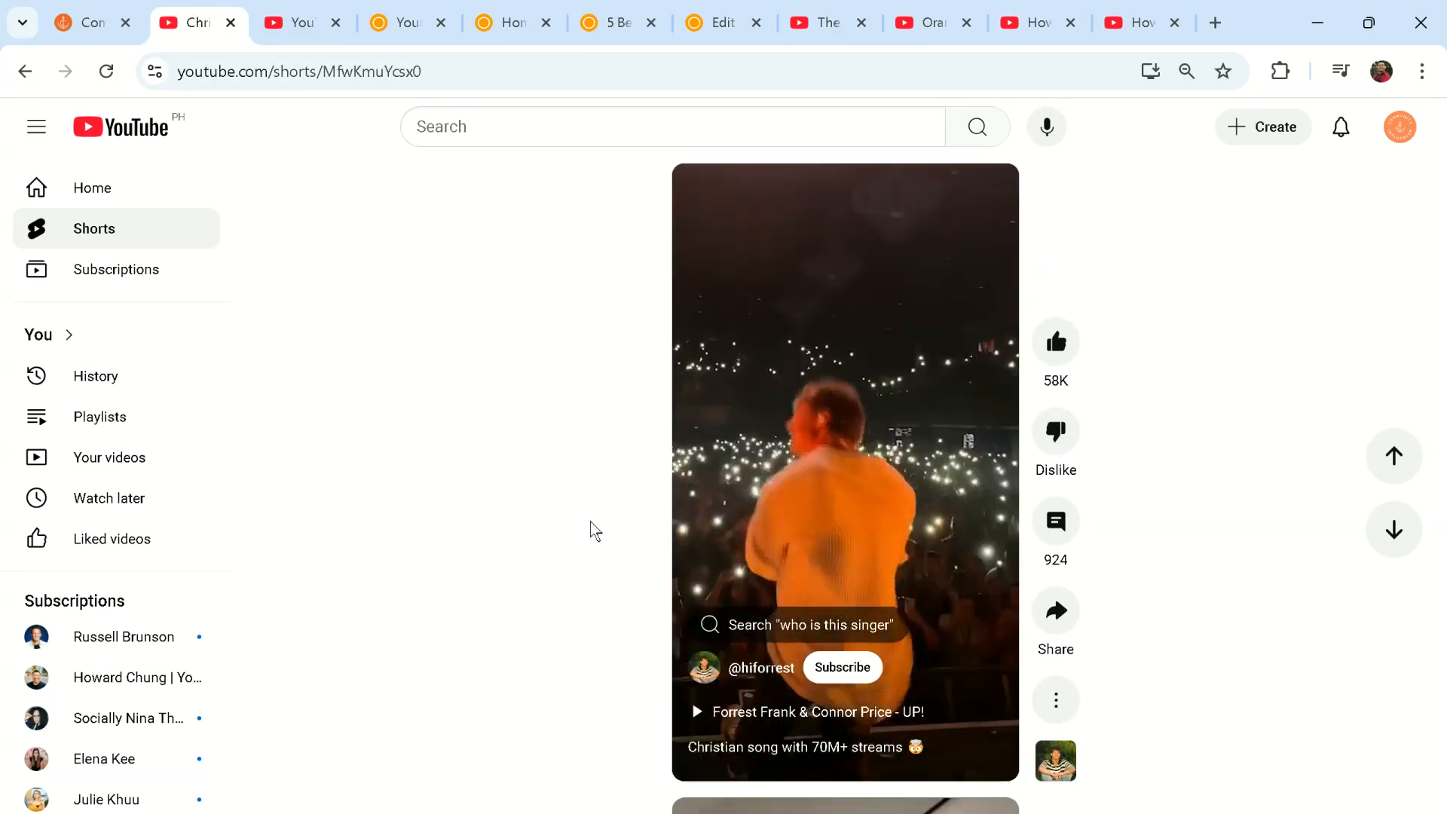
pyautogui.scroll(-1, 593, 530)
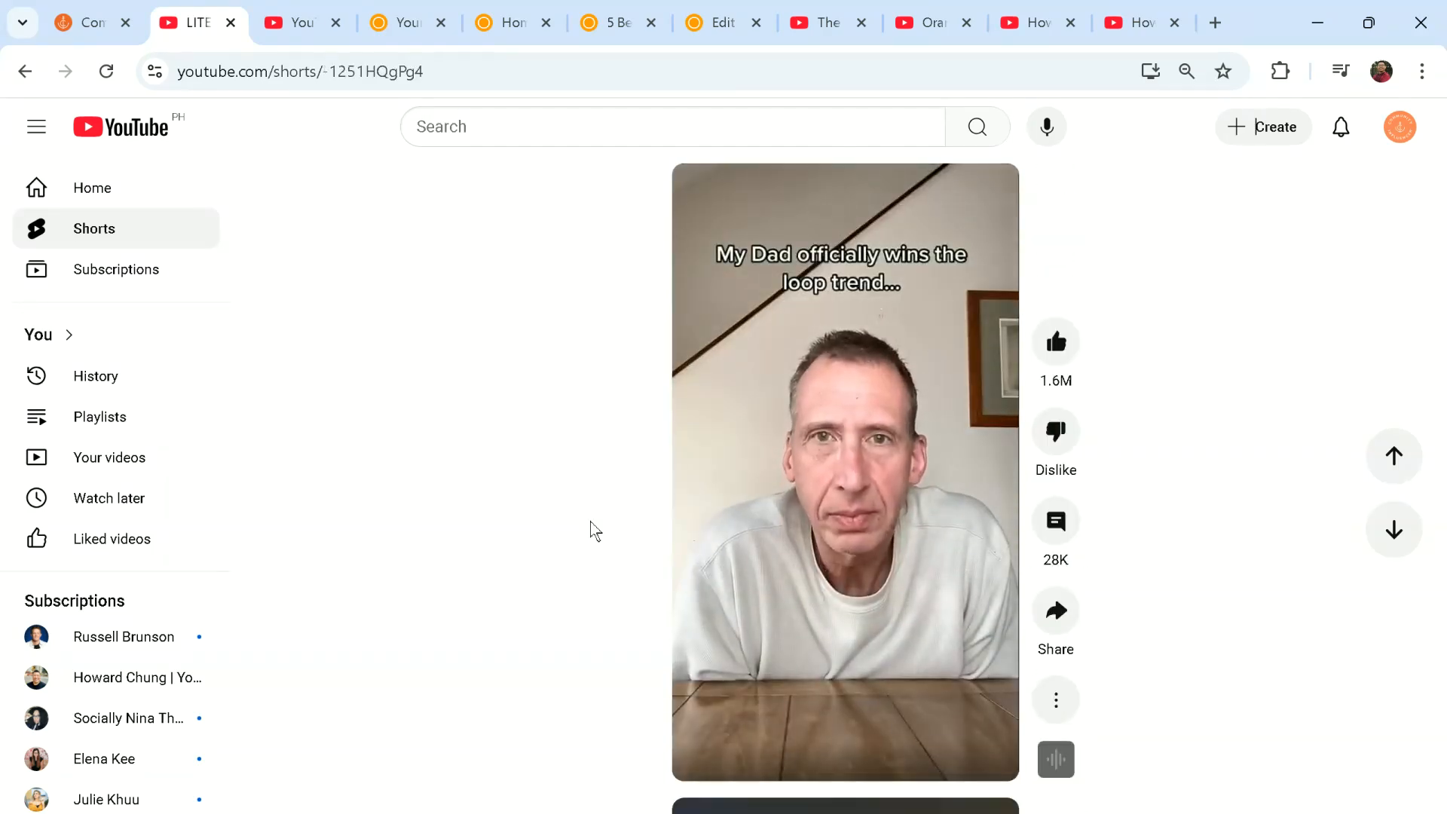
pyautogui.scroll(-1, 593, 530)
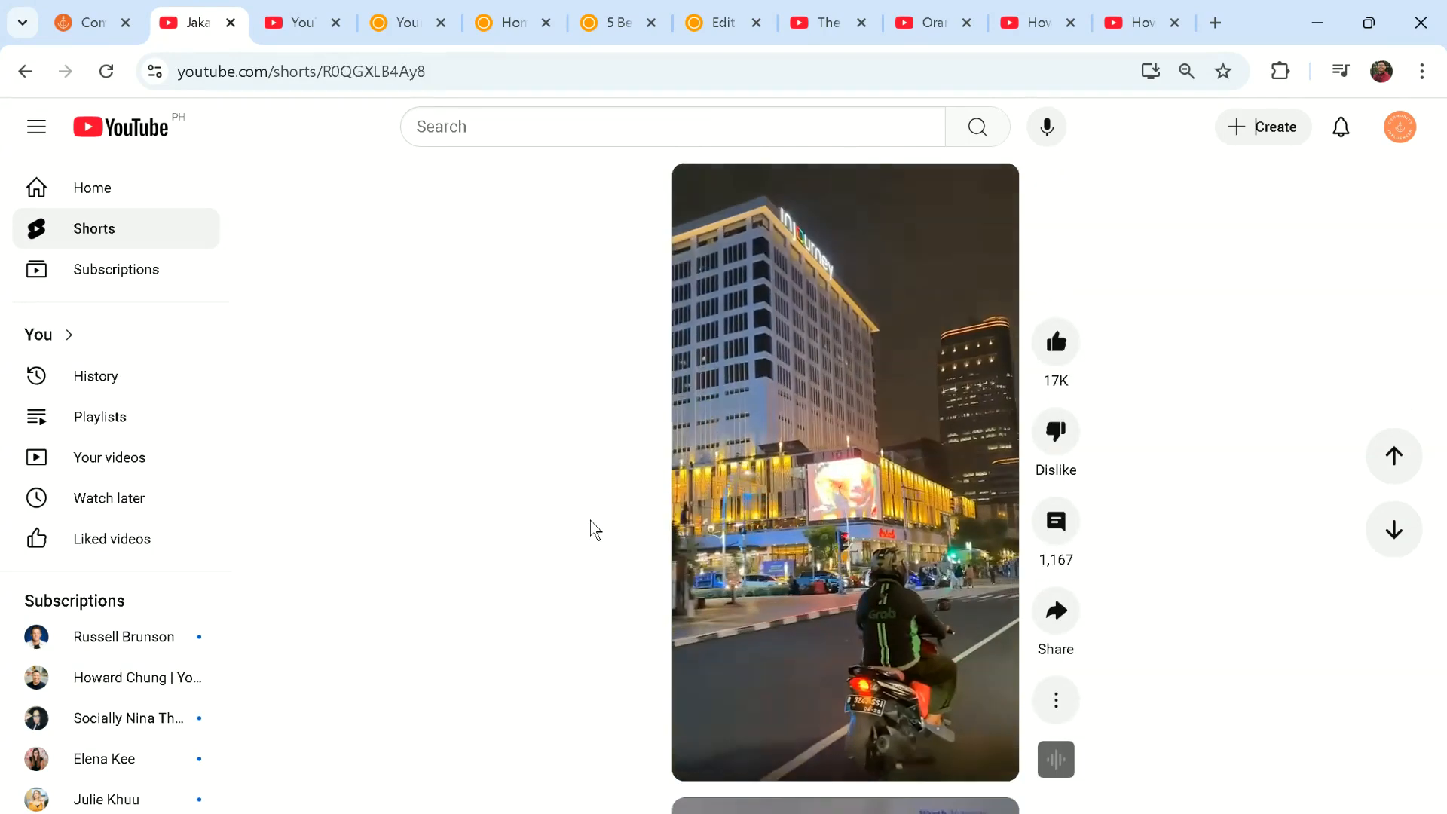
pyautogui.scroll(-1, 593, 530)
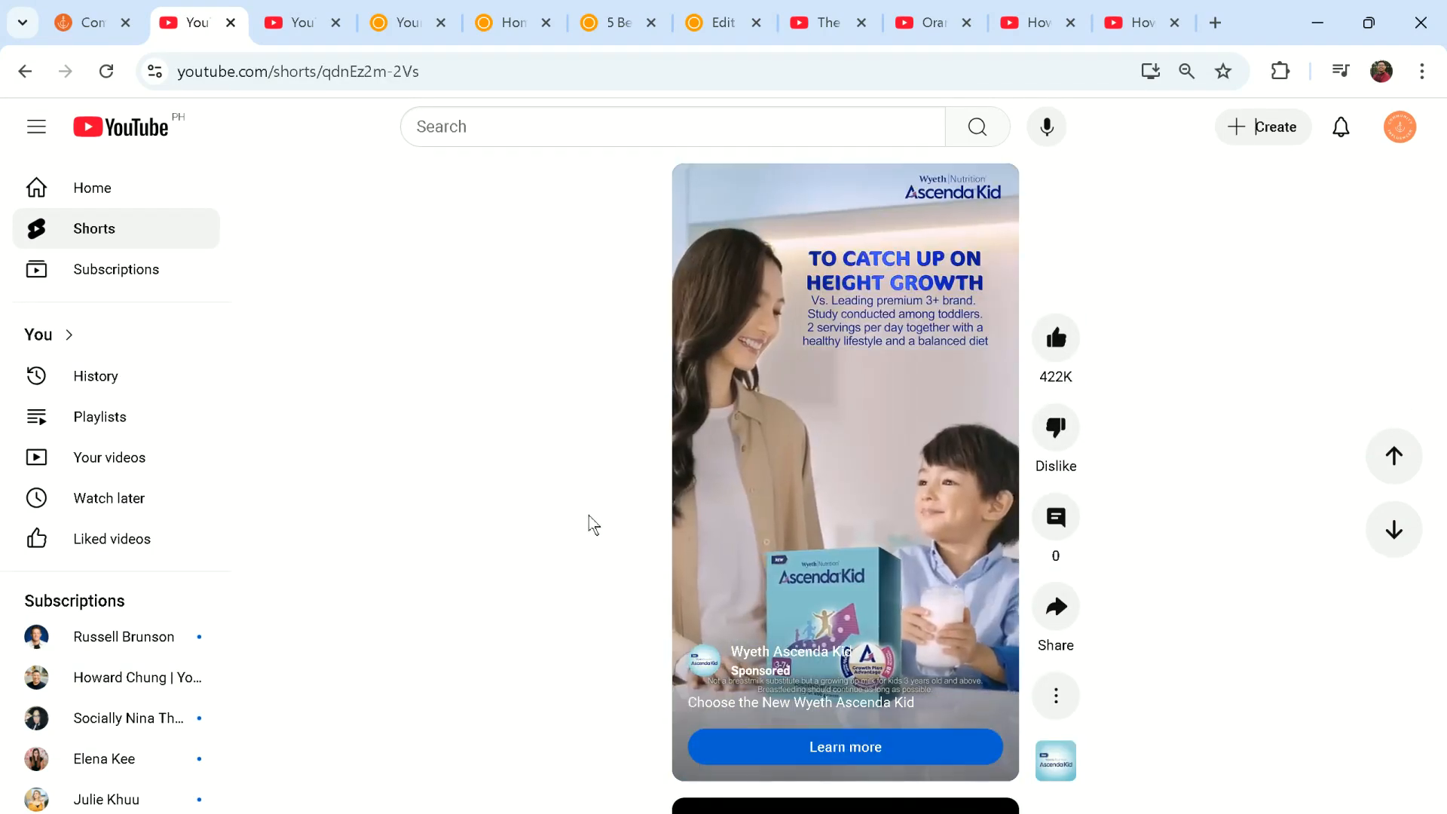
pyautogui.scroll(-1, 591, 523)
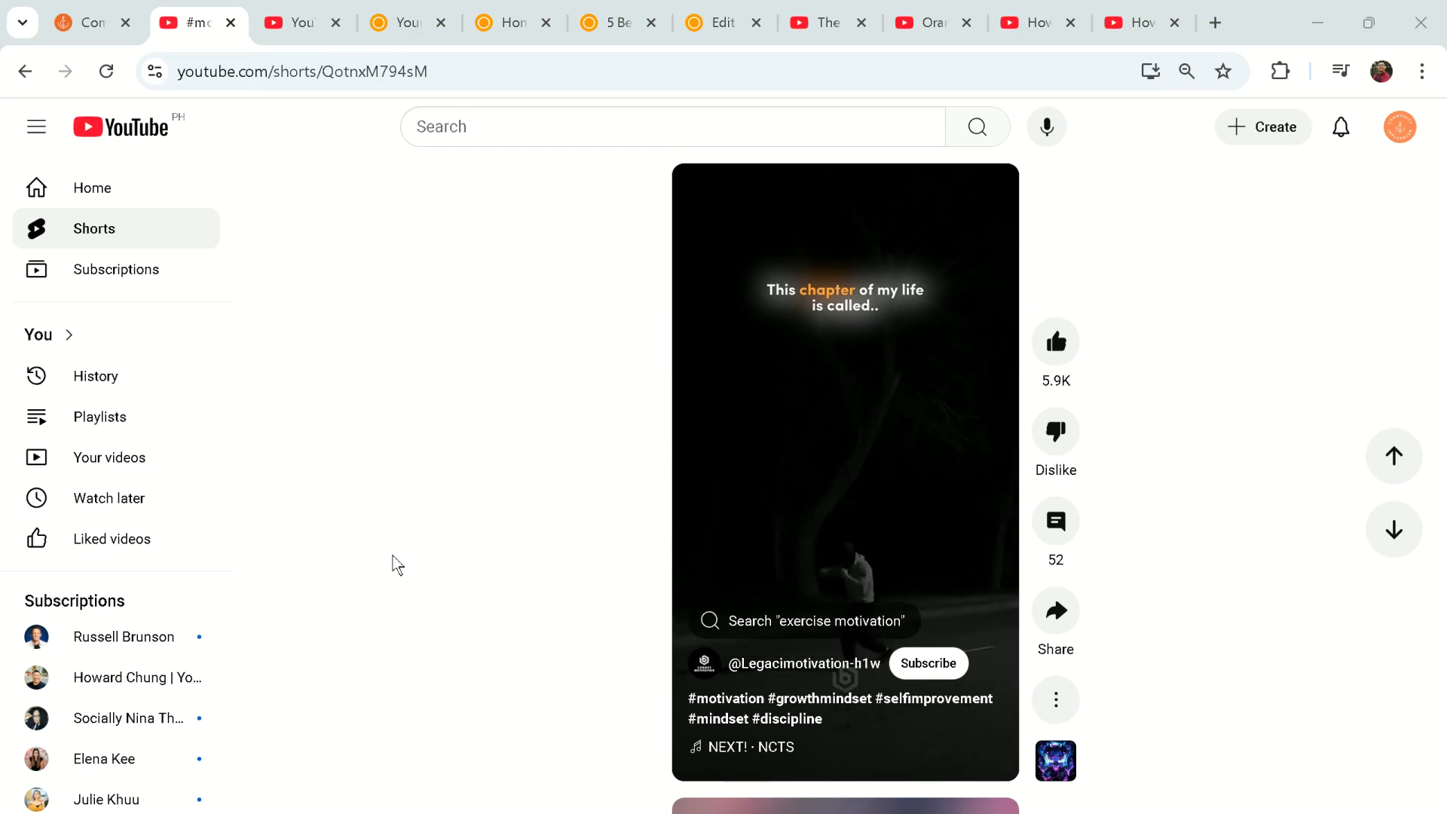
pyautogui.scroll(-1, 398, 565)
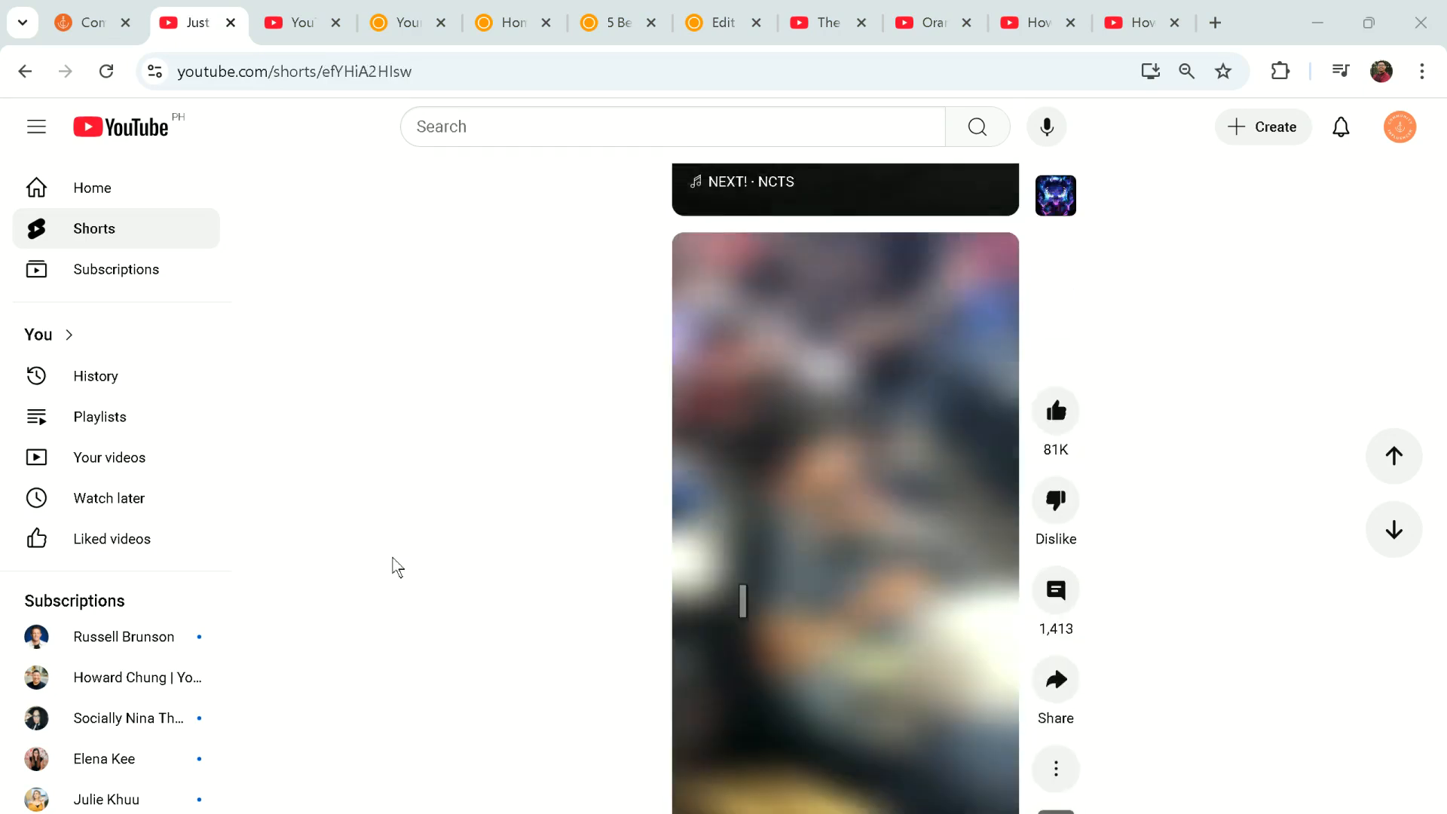
pyautogui.scroll(-1, 397, 567)
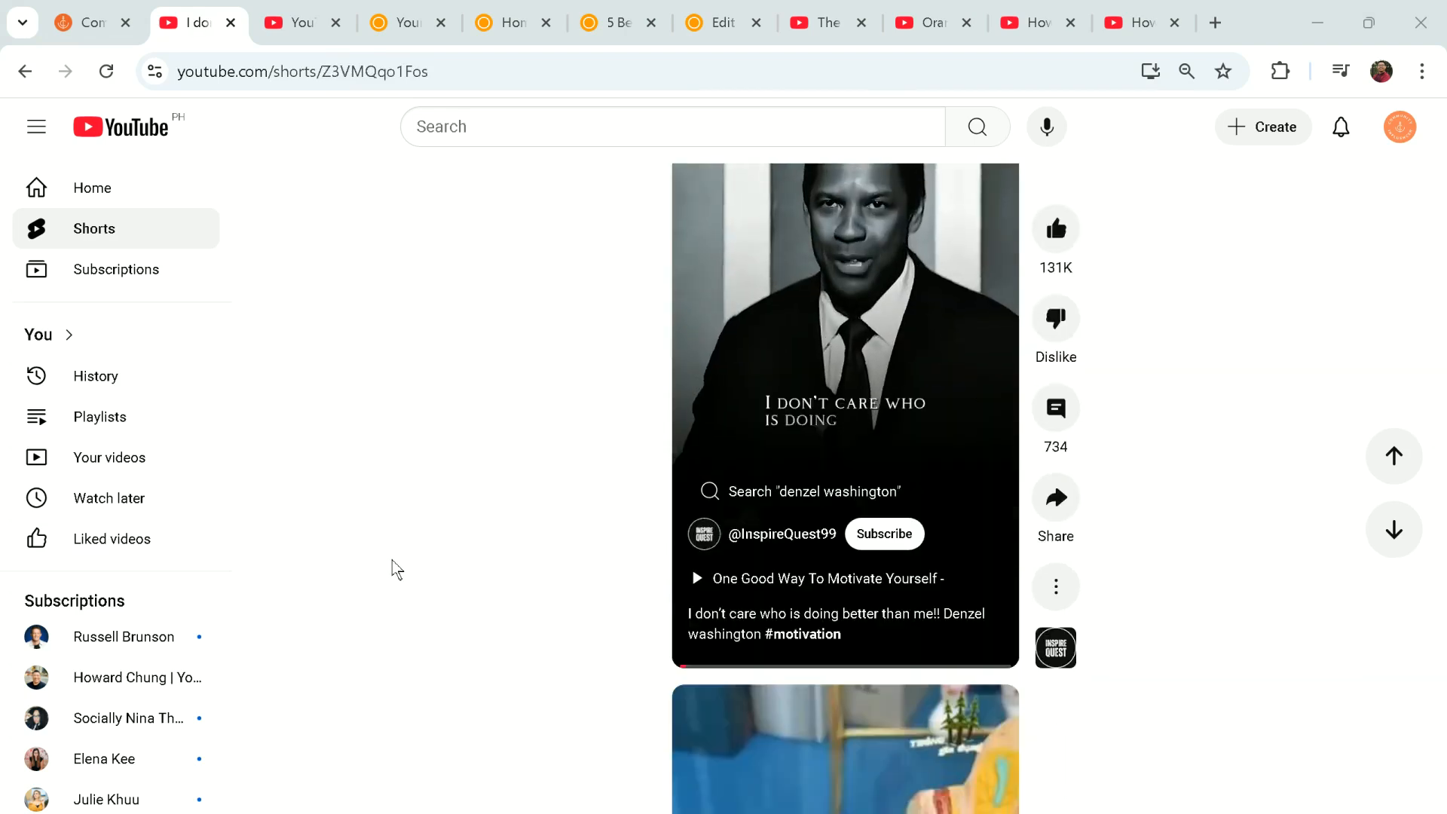
pyautogui.scroll(-1, 397, 567)
pyautogui.scroll(-1, 397, 567)
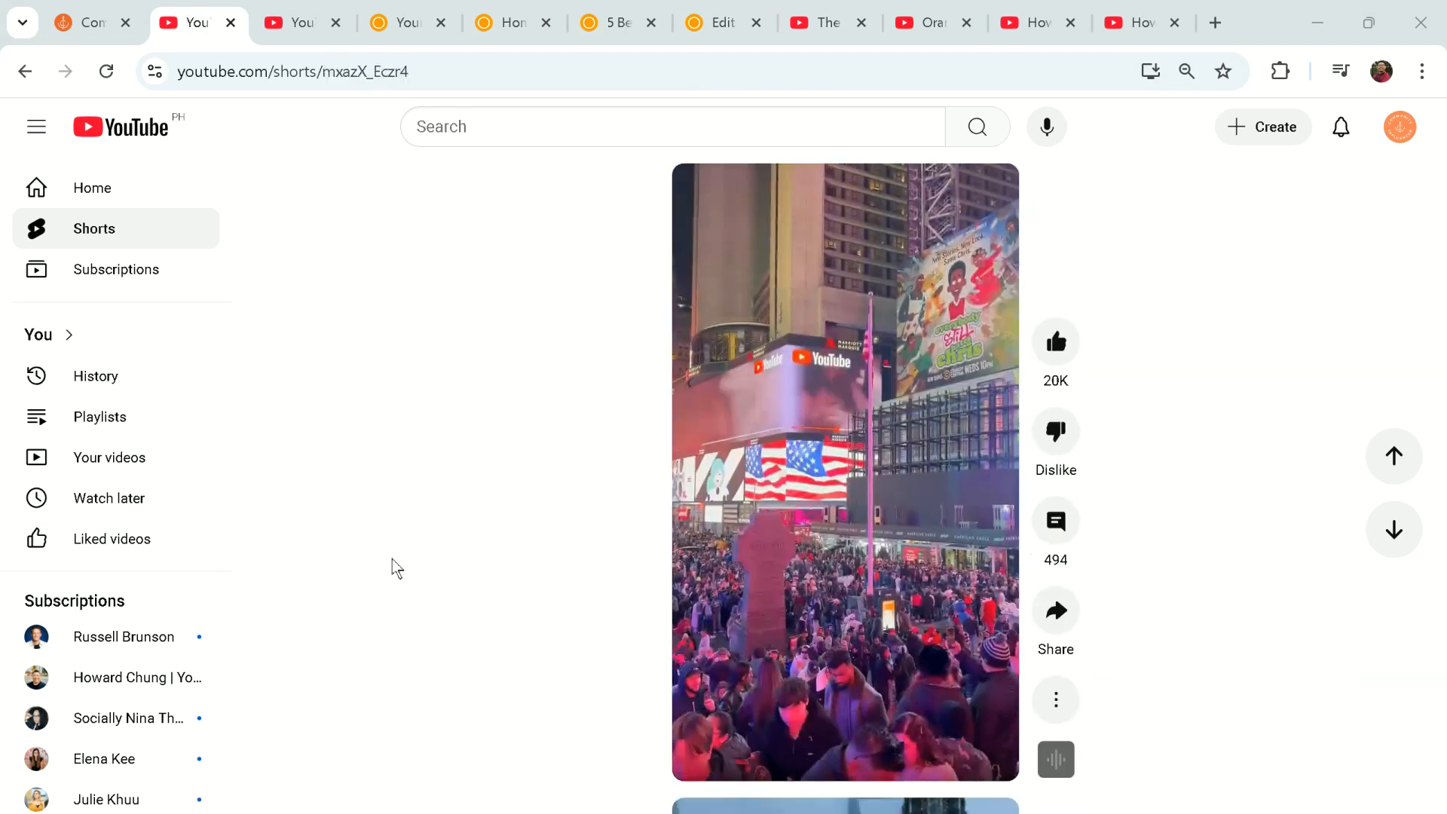
pyautogui.scroll(-1, 398, 566)
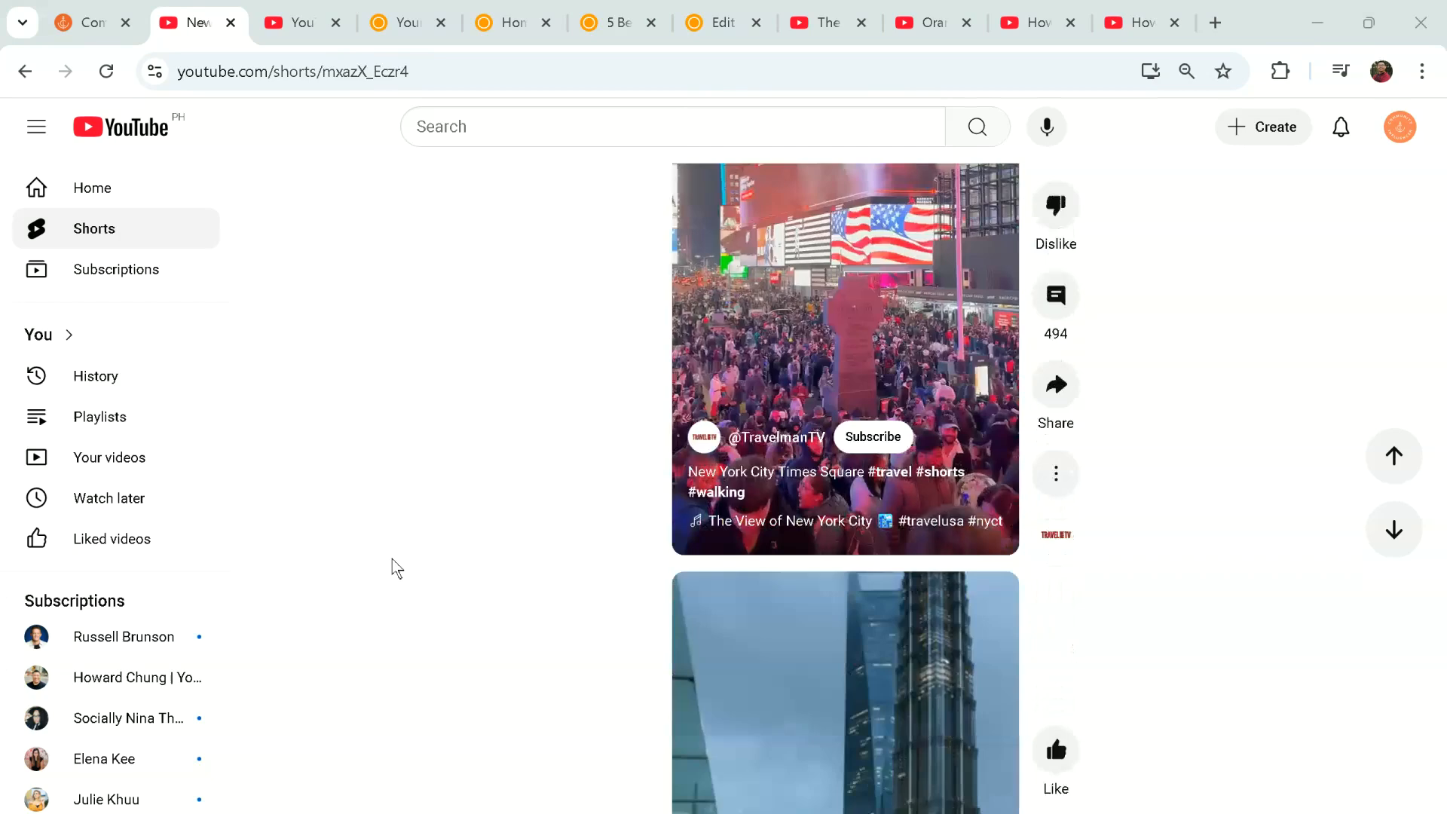
pyautogui.scroll(-1, 397, 567)
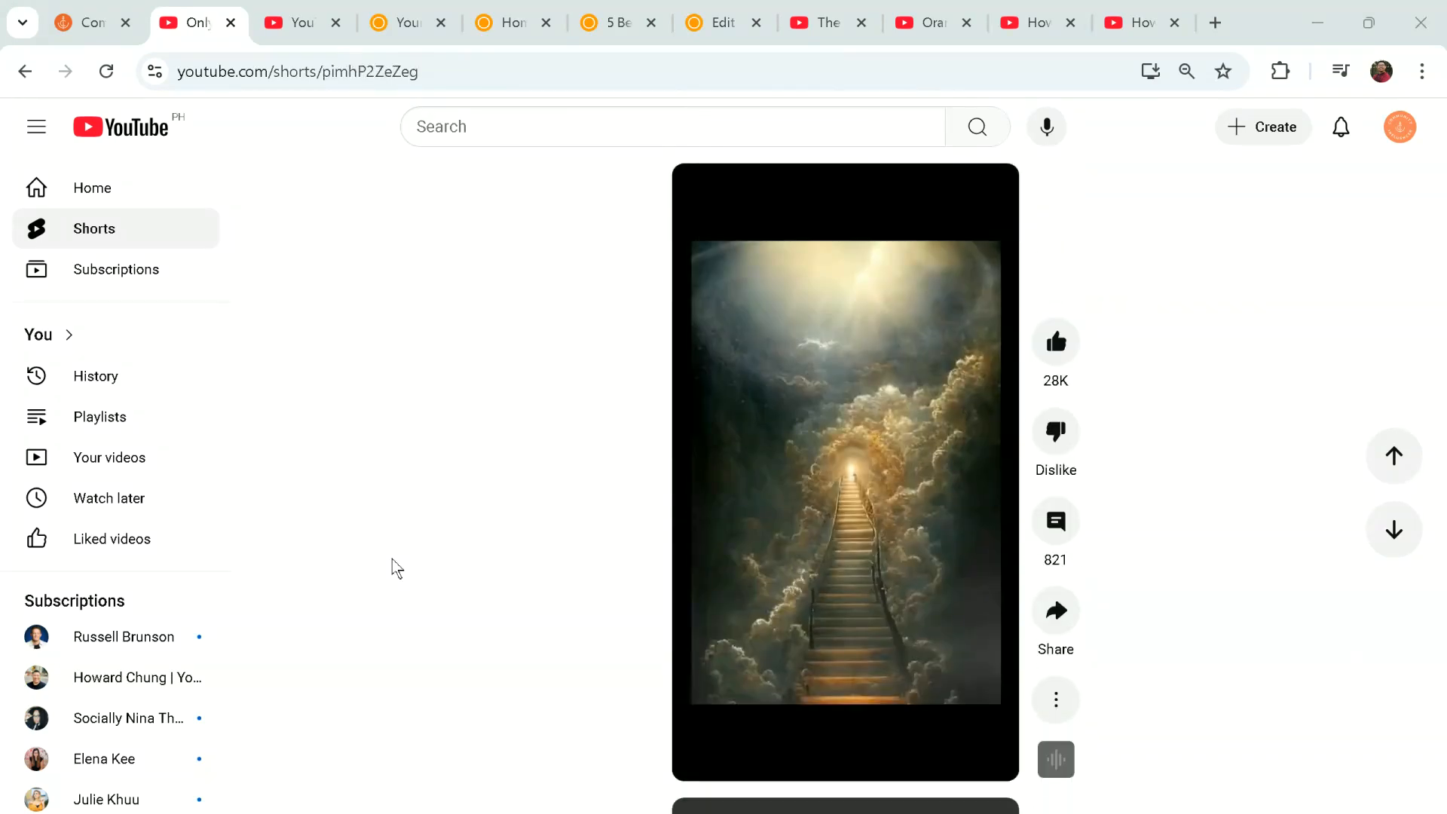
pyautogui.scroll(-1, 397, 567)
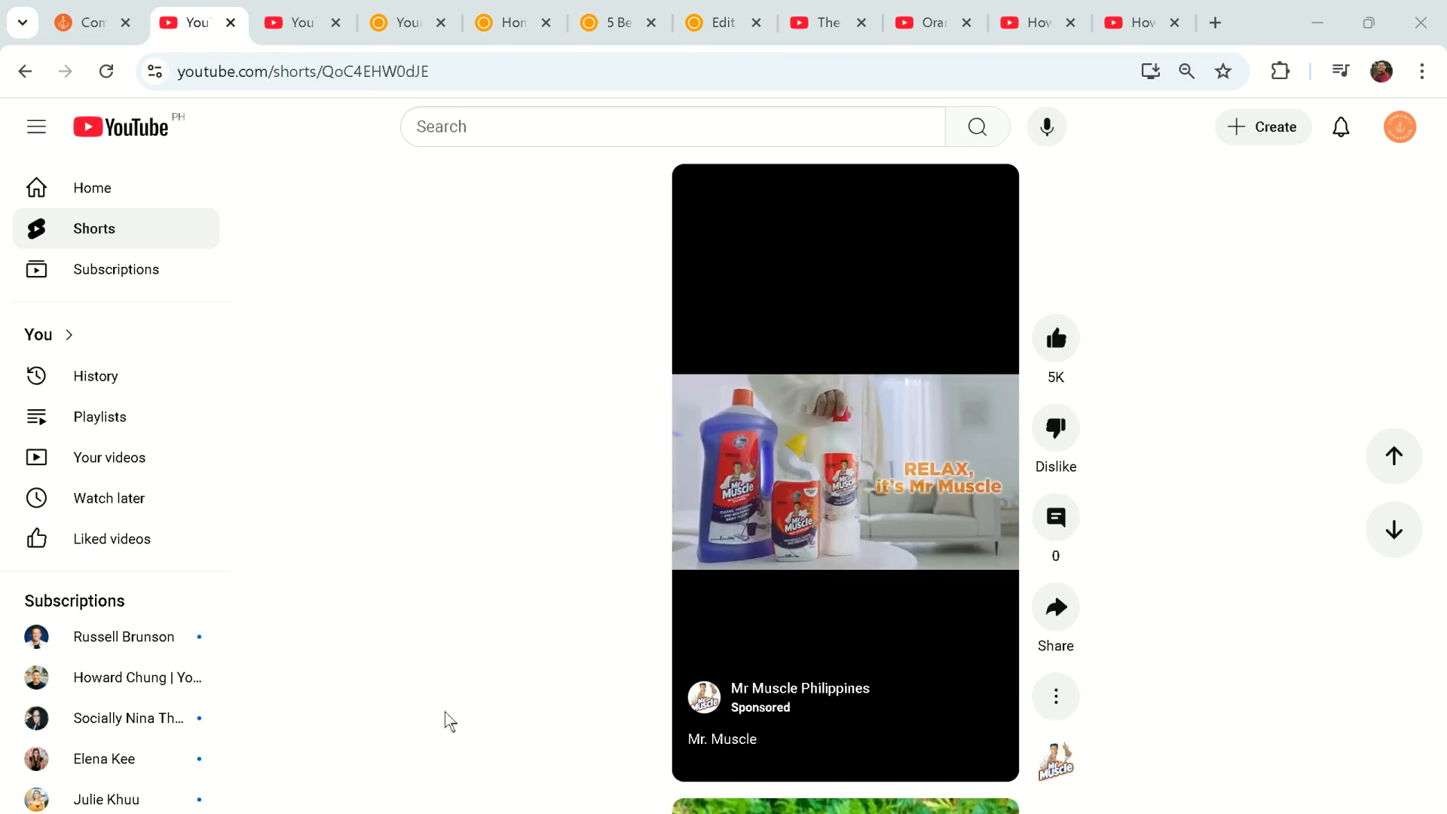
pyautogui.scroll(-1, 450, 722)
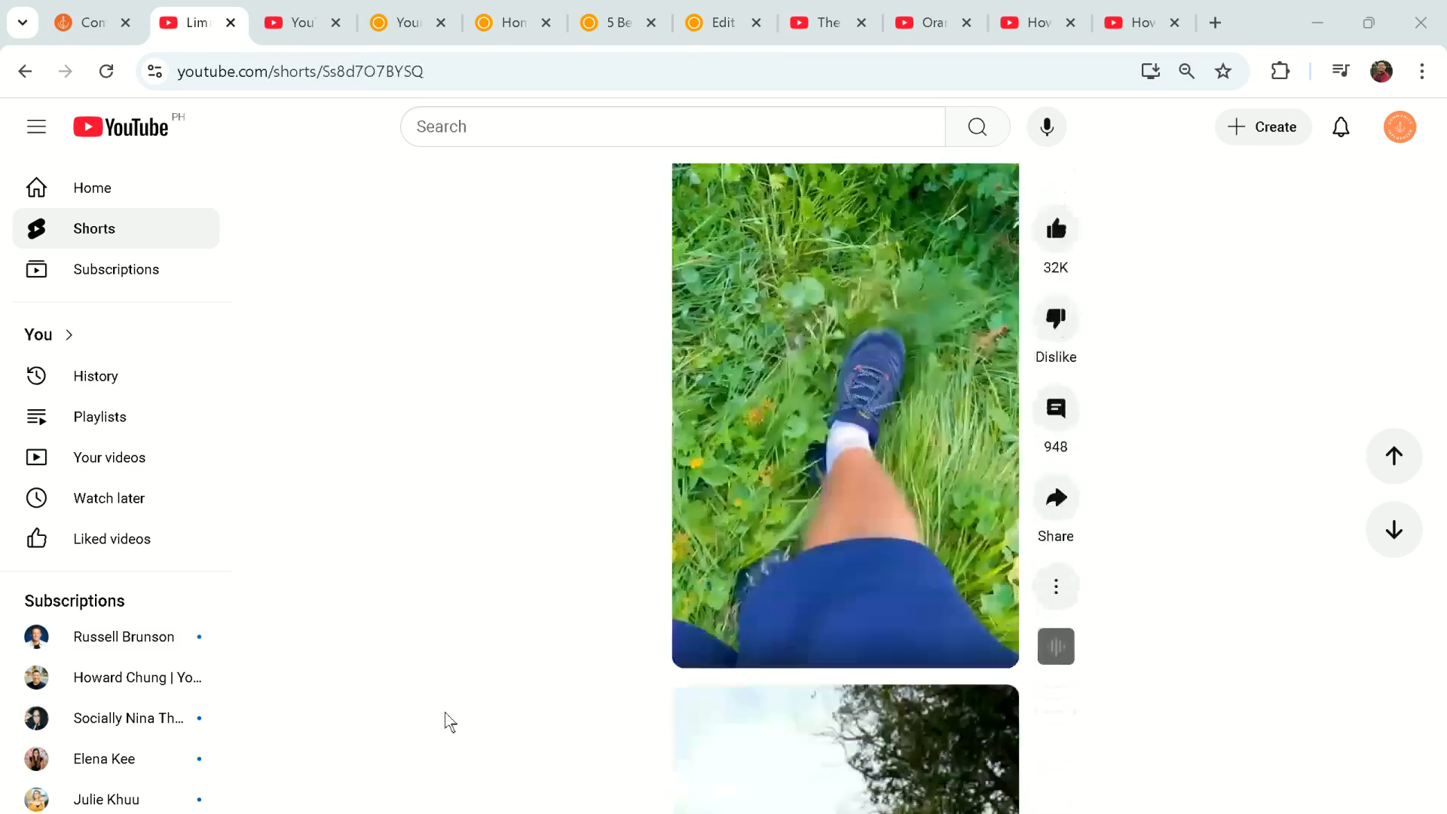
pyautogui.scroll(-1, 450, 722)
pyautogui.scroll(-1, 449, 722)
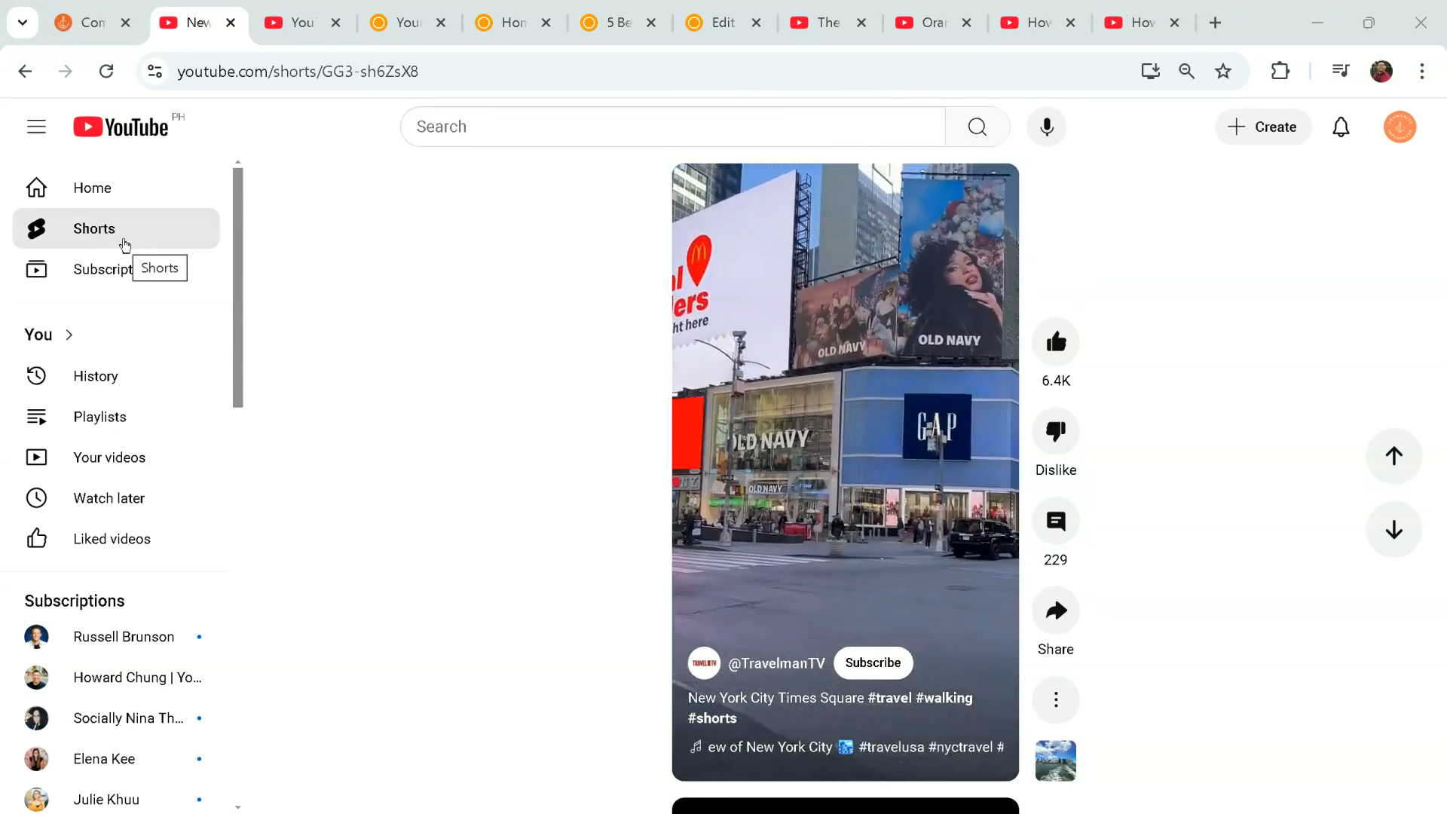
pyautogui.scroll(-2, 940, 639)
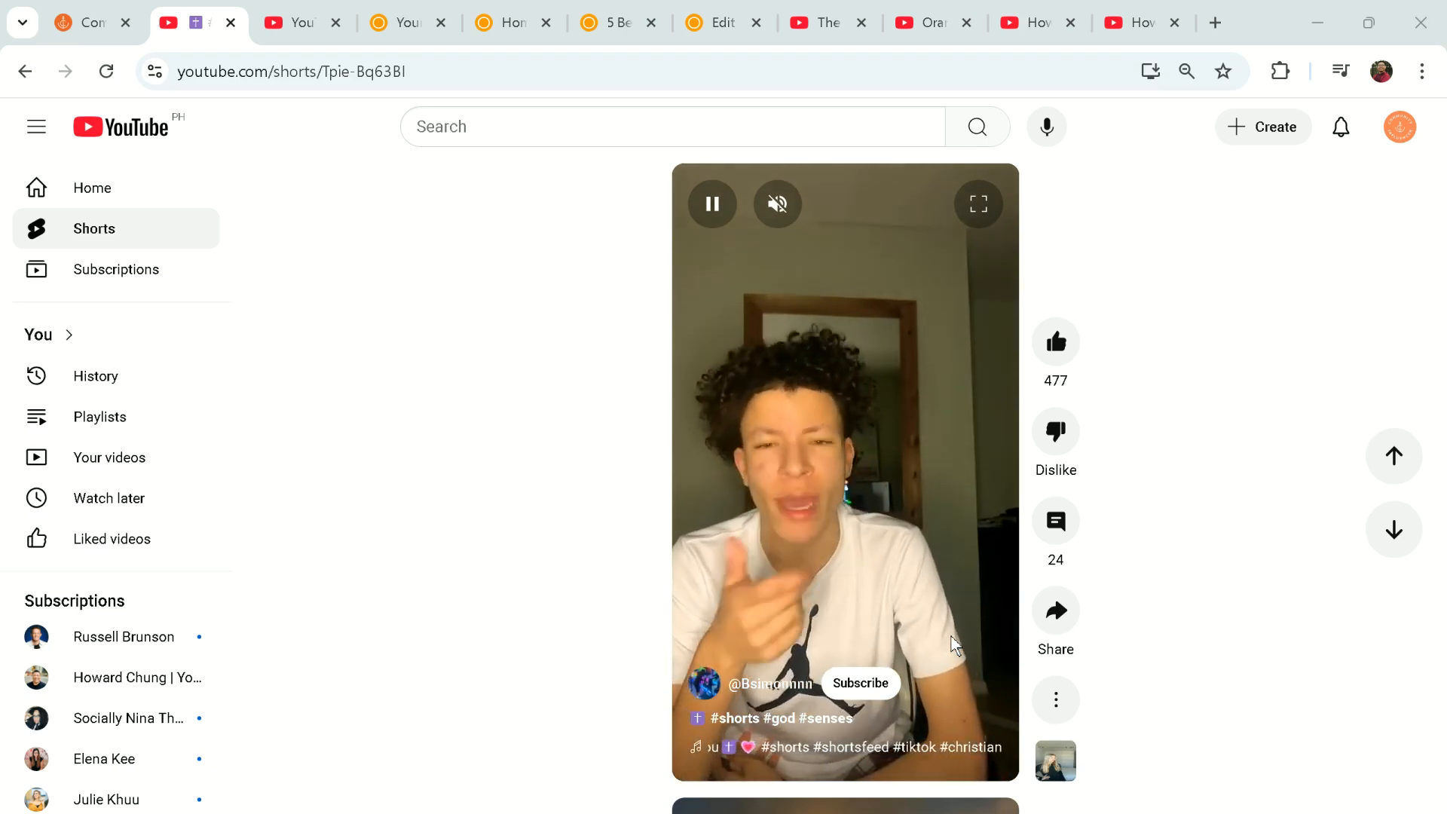
pyautogui.scroll(-1, 954, 645)
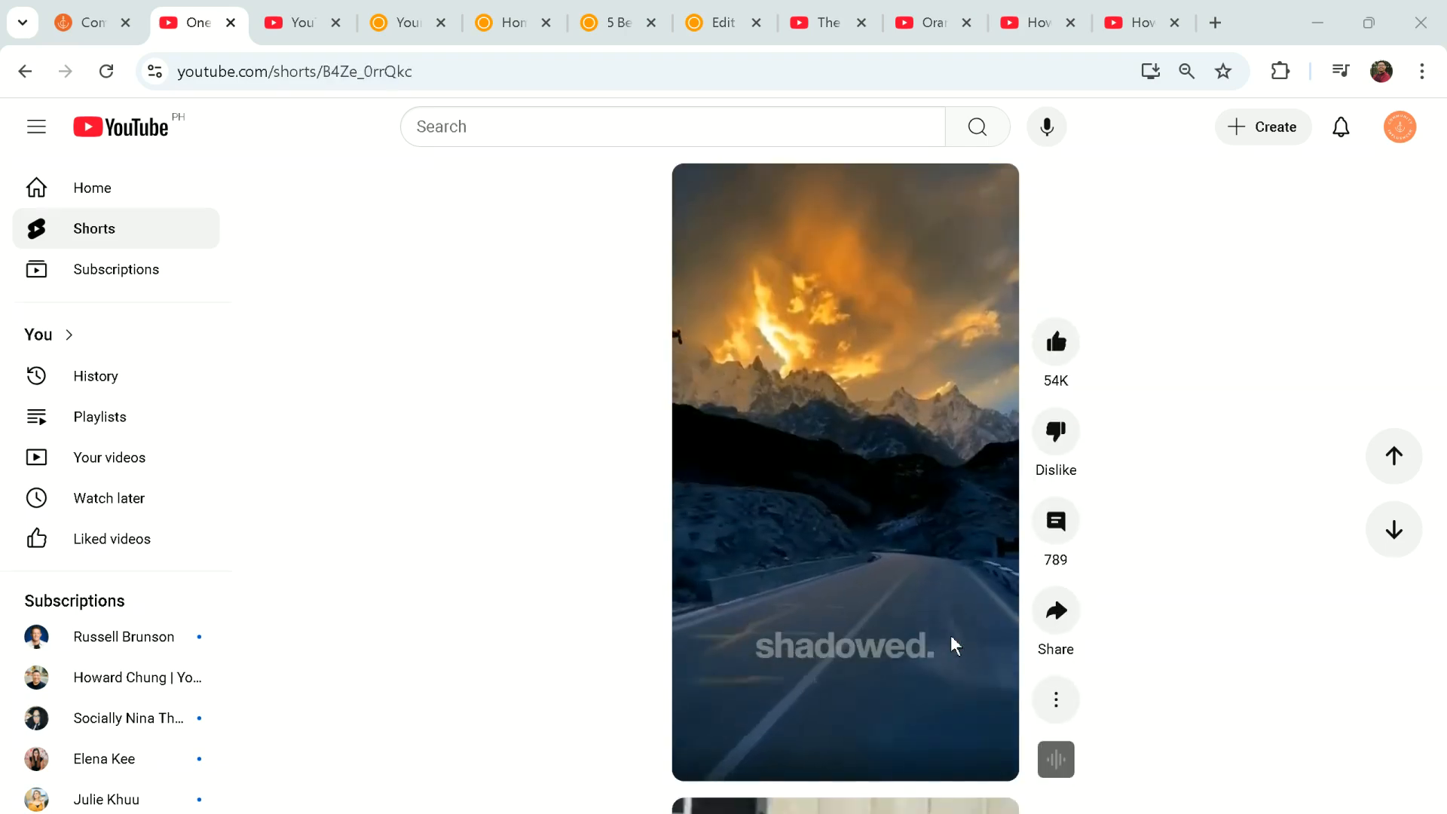
pyautogui.scroll(-1, 951, 642)
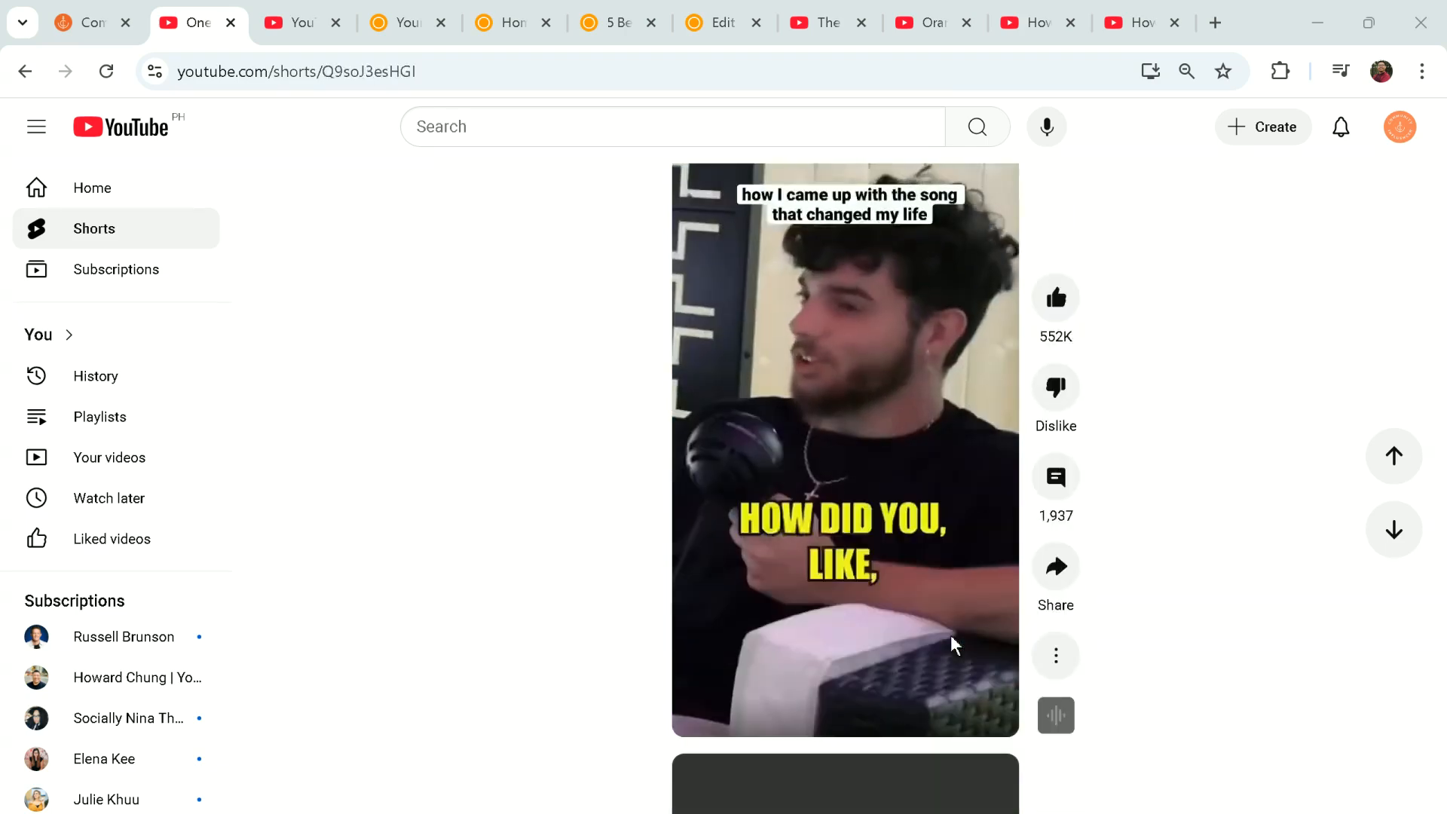
pyautogui.scroll(-1, 952, 642)
pyautogui.scroll(-1, 951, 642)
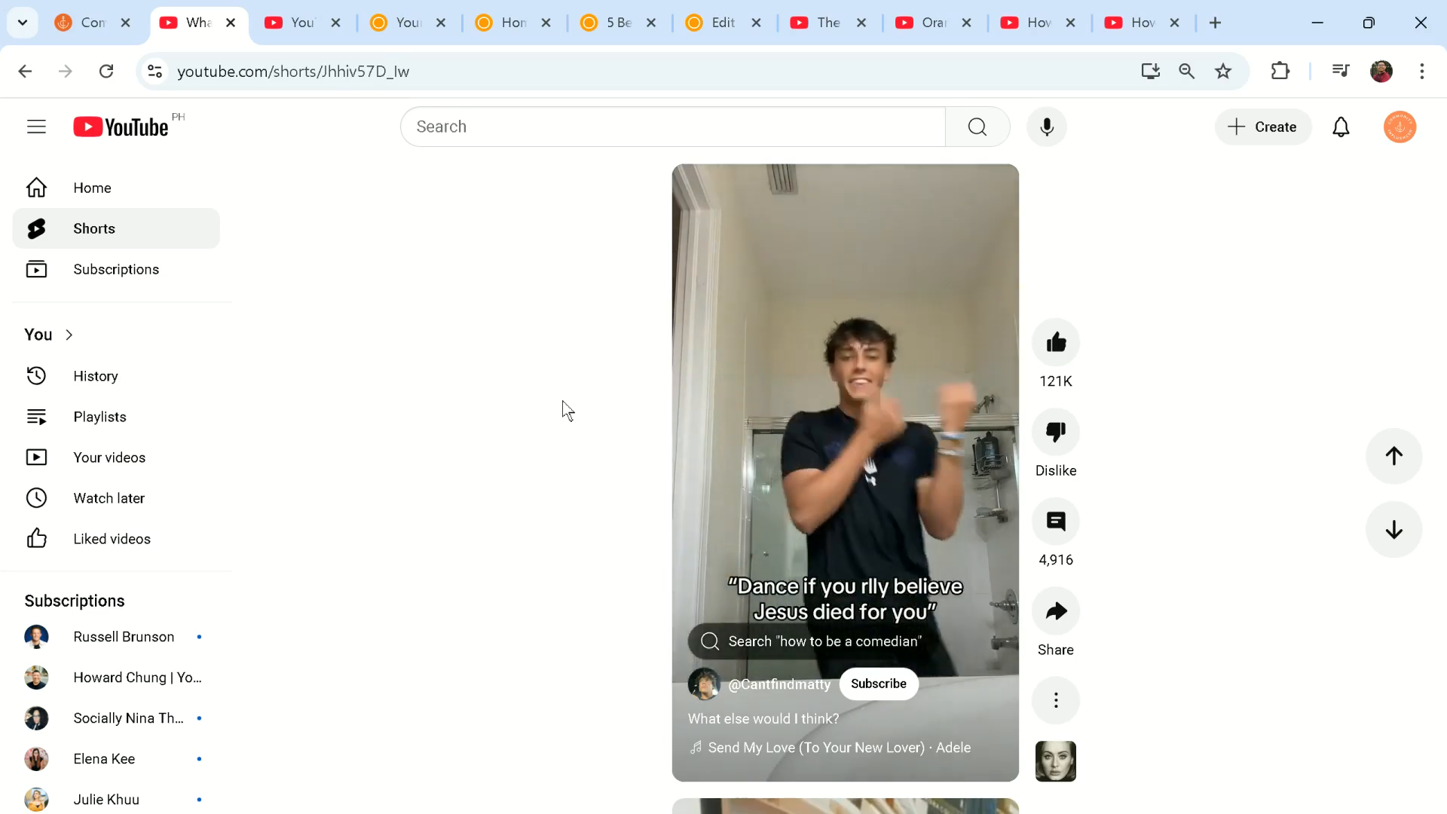
pyautogui.scroll(-1, 567, 411)
pyautogui.scroll(-1, 567, 411)
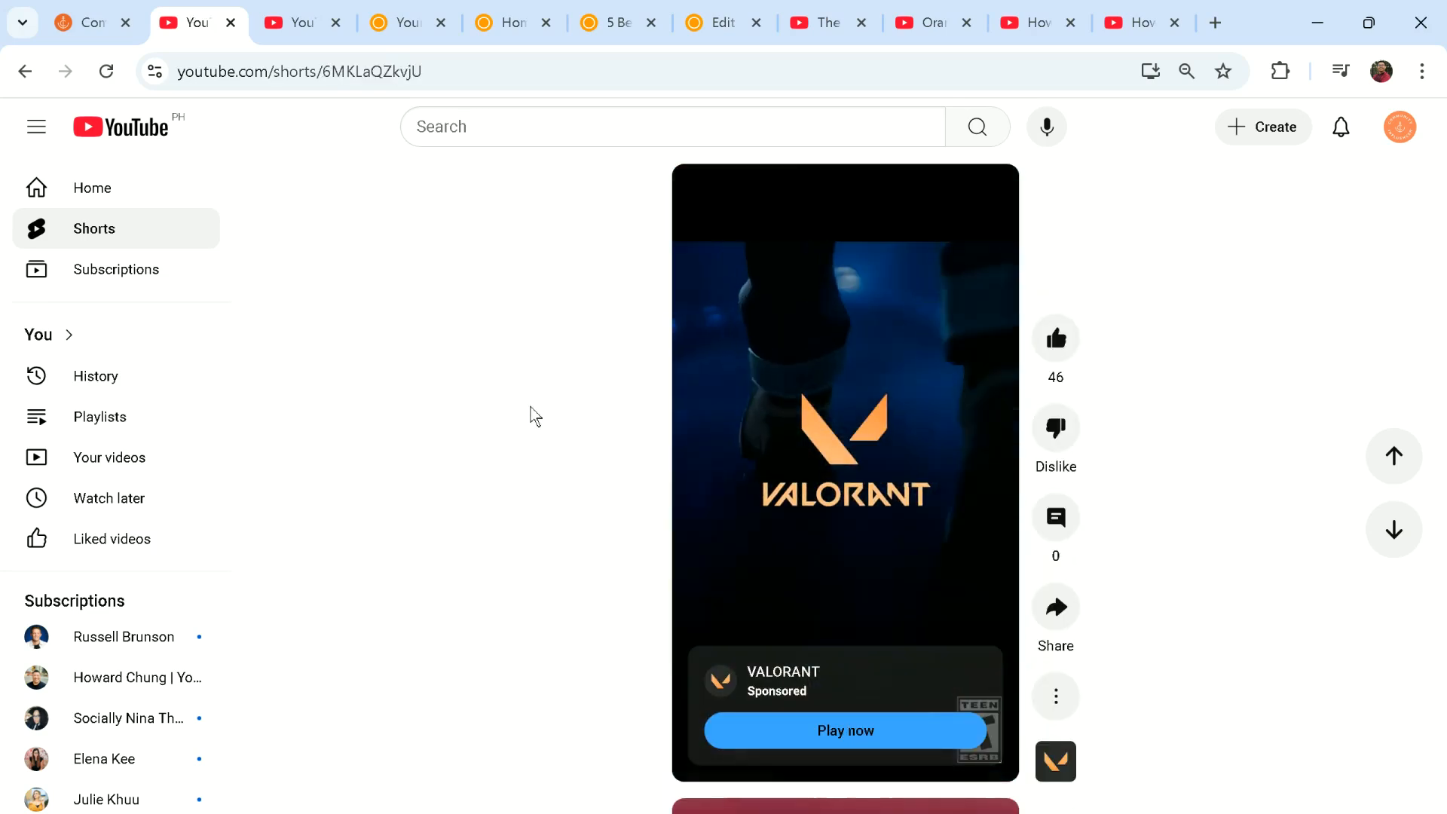
pyautogui.scroll(-1, 535, 413)
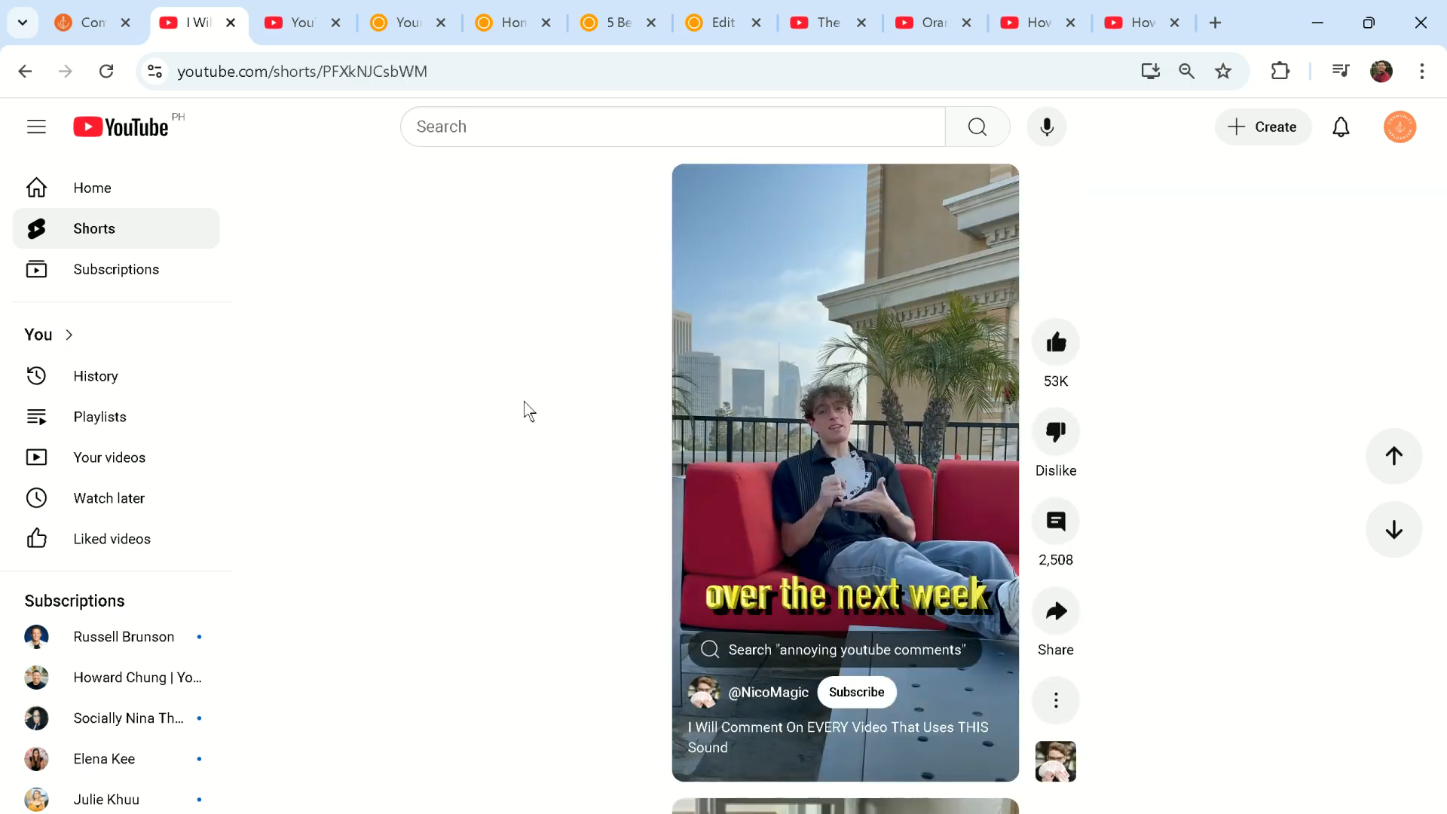
# - Continue through the next few YouTube Shorts in the feed
pyautogui.scroll(-1, 529, 411)
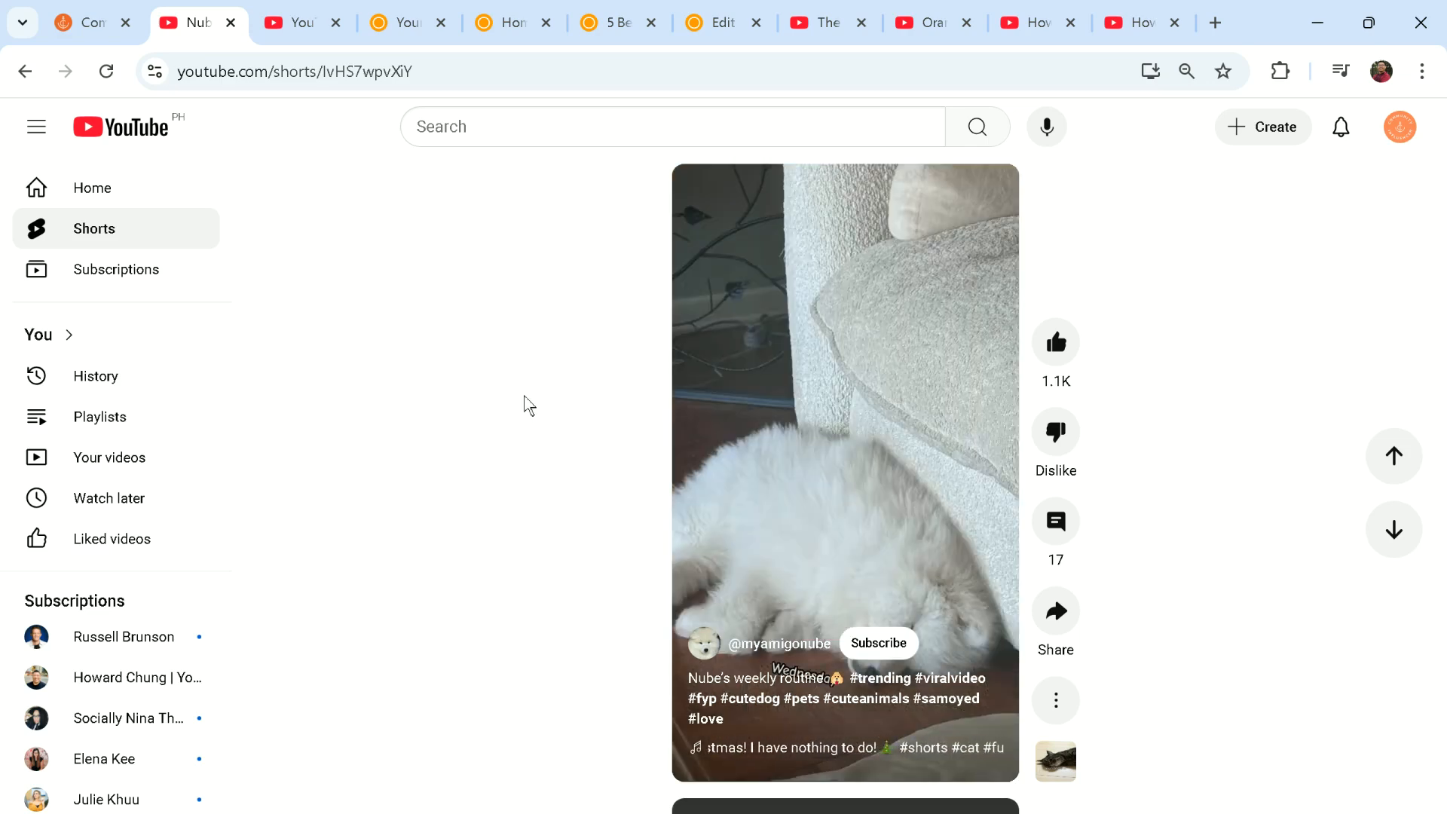
pyautogui.scroll(-2, 530, 405)
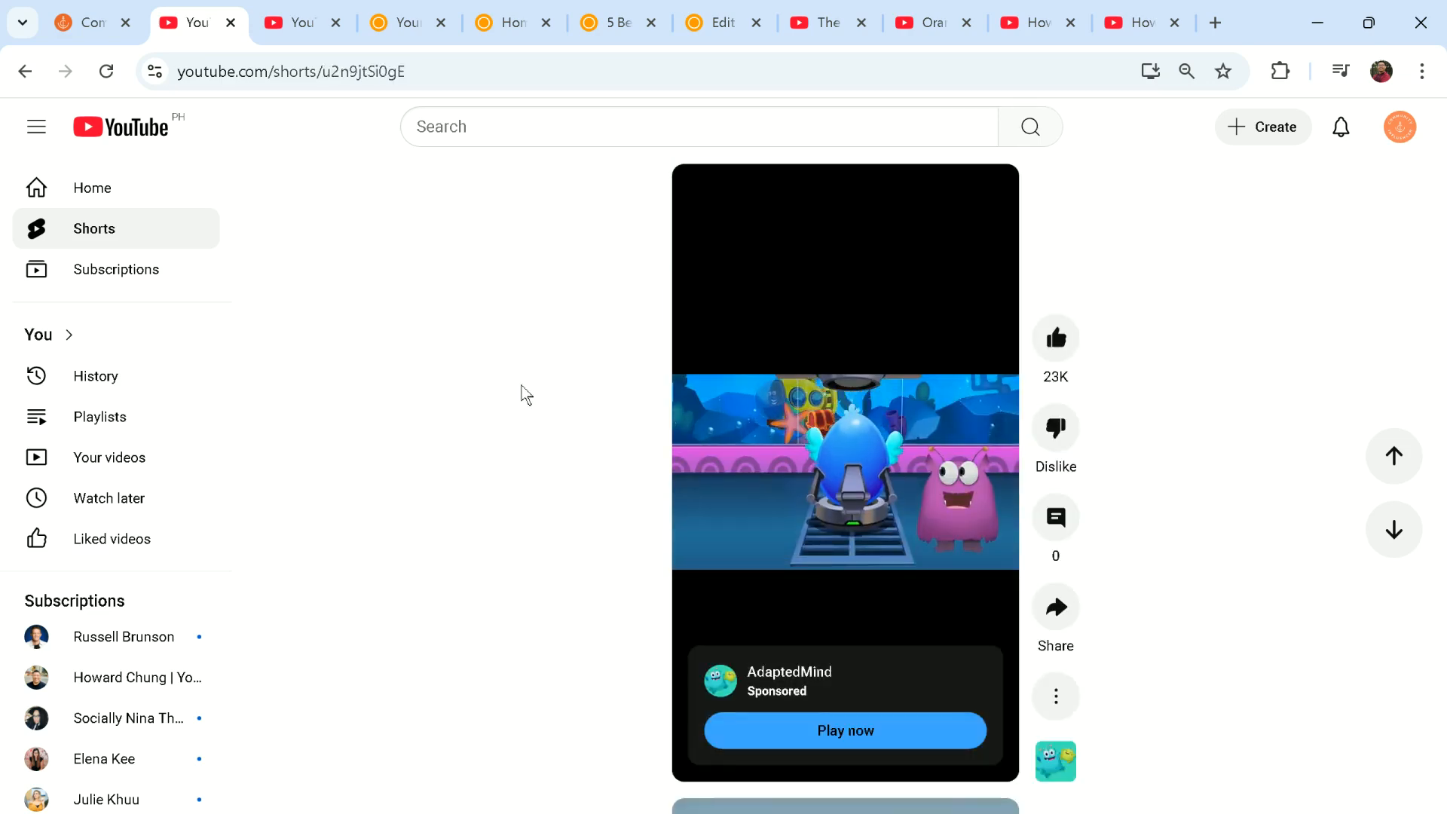
pyautogui.scroll(-2, 526, 390)
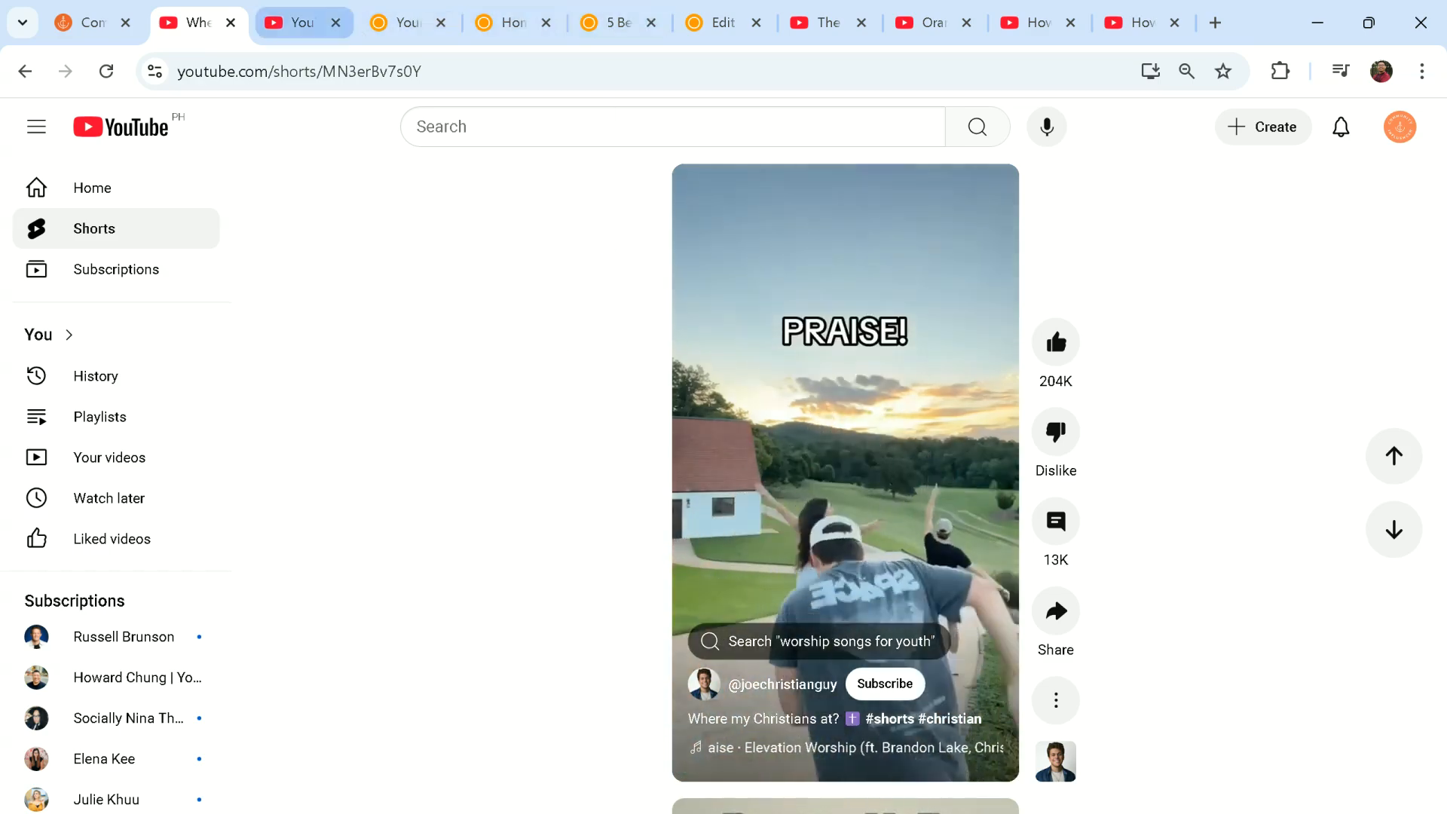
# - Switch to the YouTube home feed and examine the long-form video recommendations, their thumbnails, titles and lengths
pyautogui.click(301, 23)
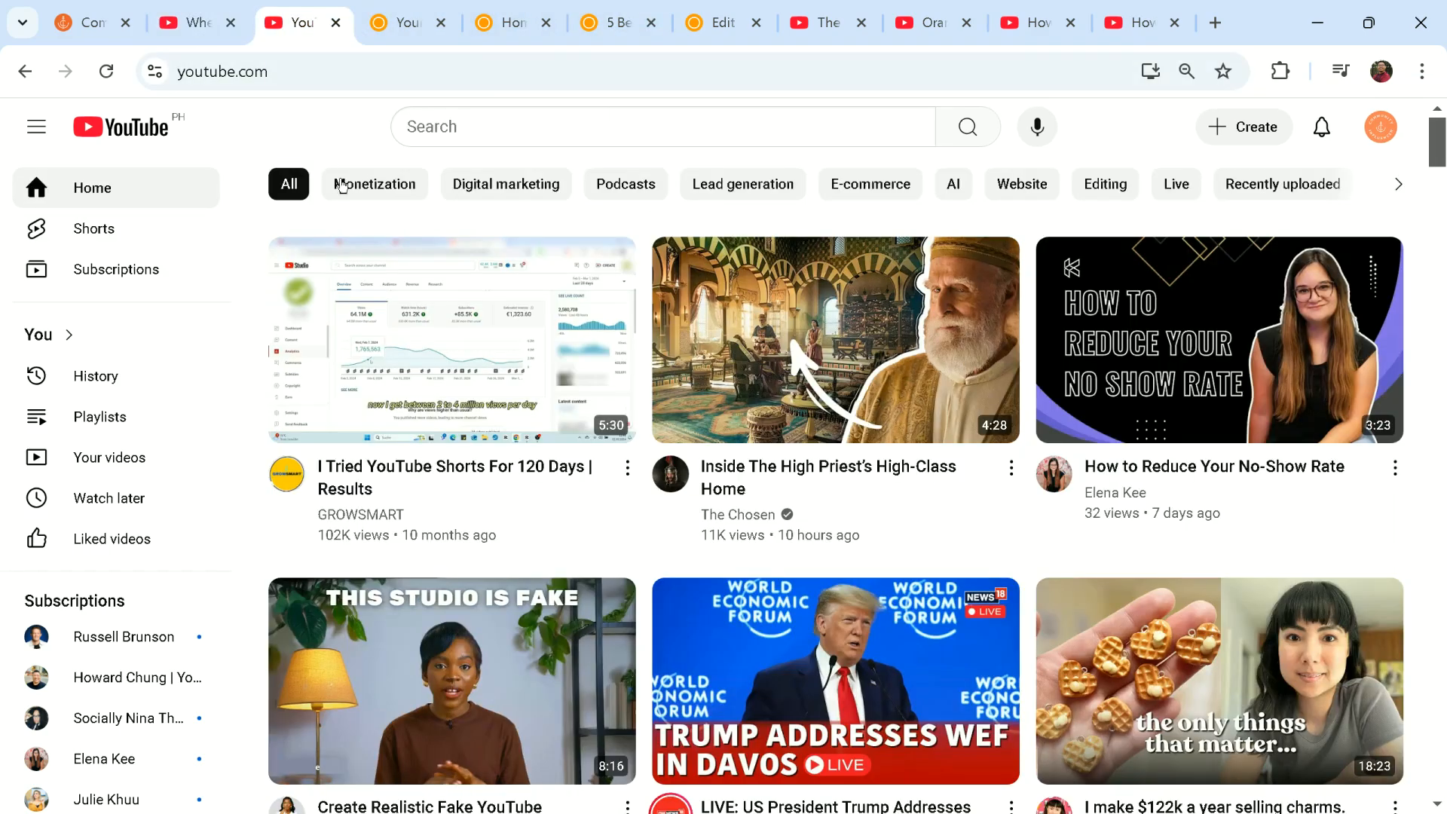
pyautogui.scroll(-10, 373, 249)
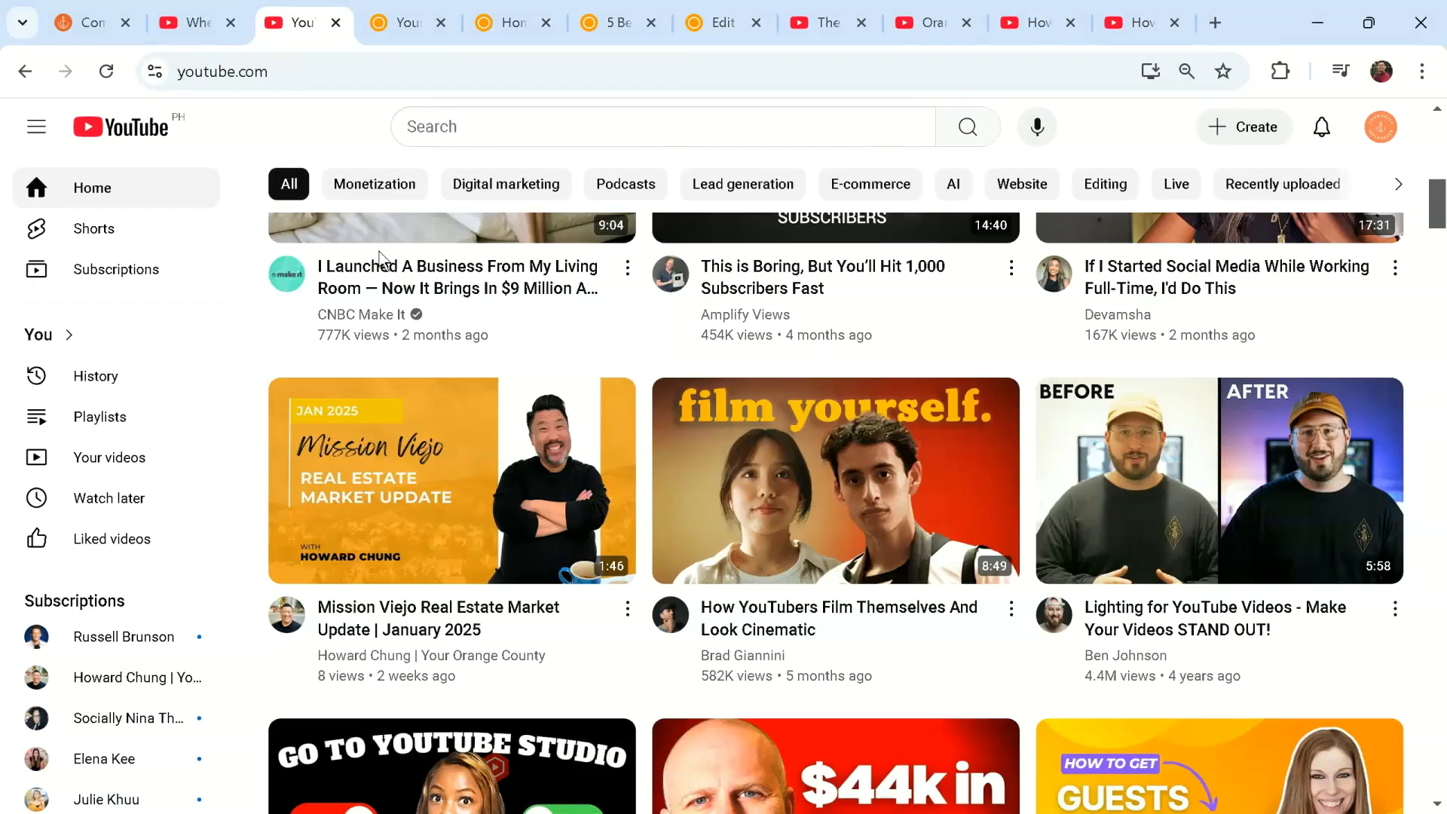
pyautogui.scroll(-4, 476, 392)
pyautogui.scroll(-5, 476, 392)
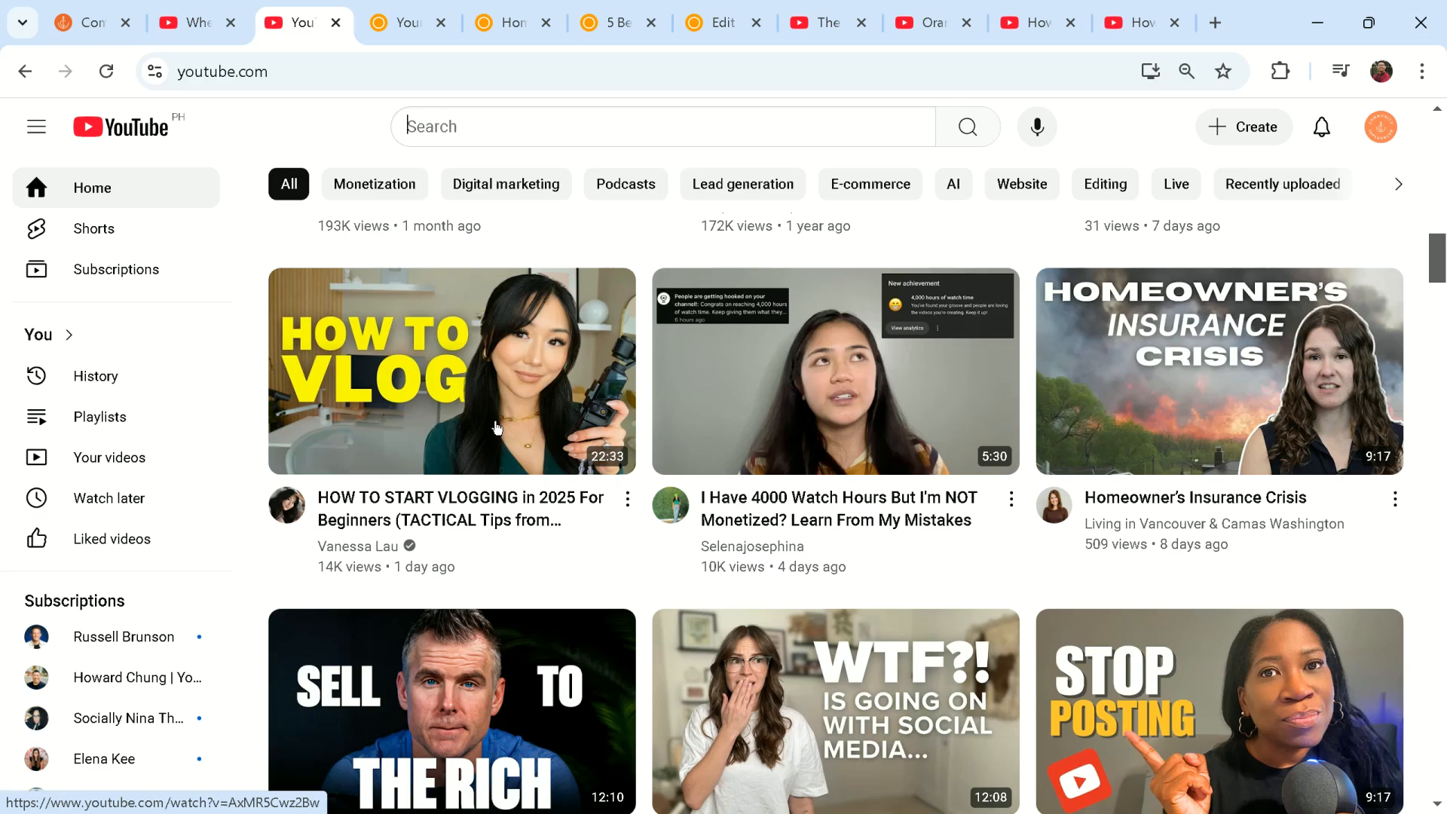
pyautogui.scroll(-4, 496, 428)
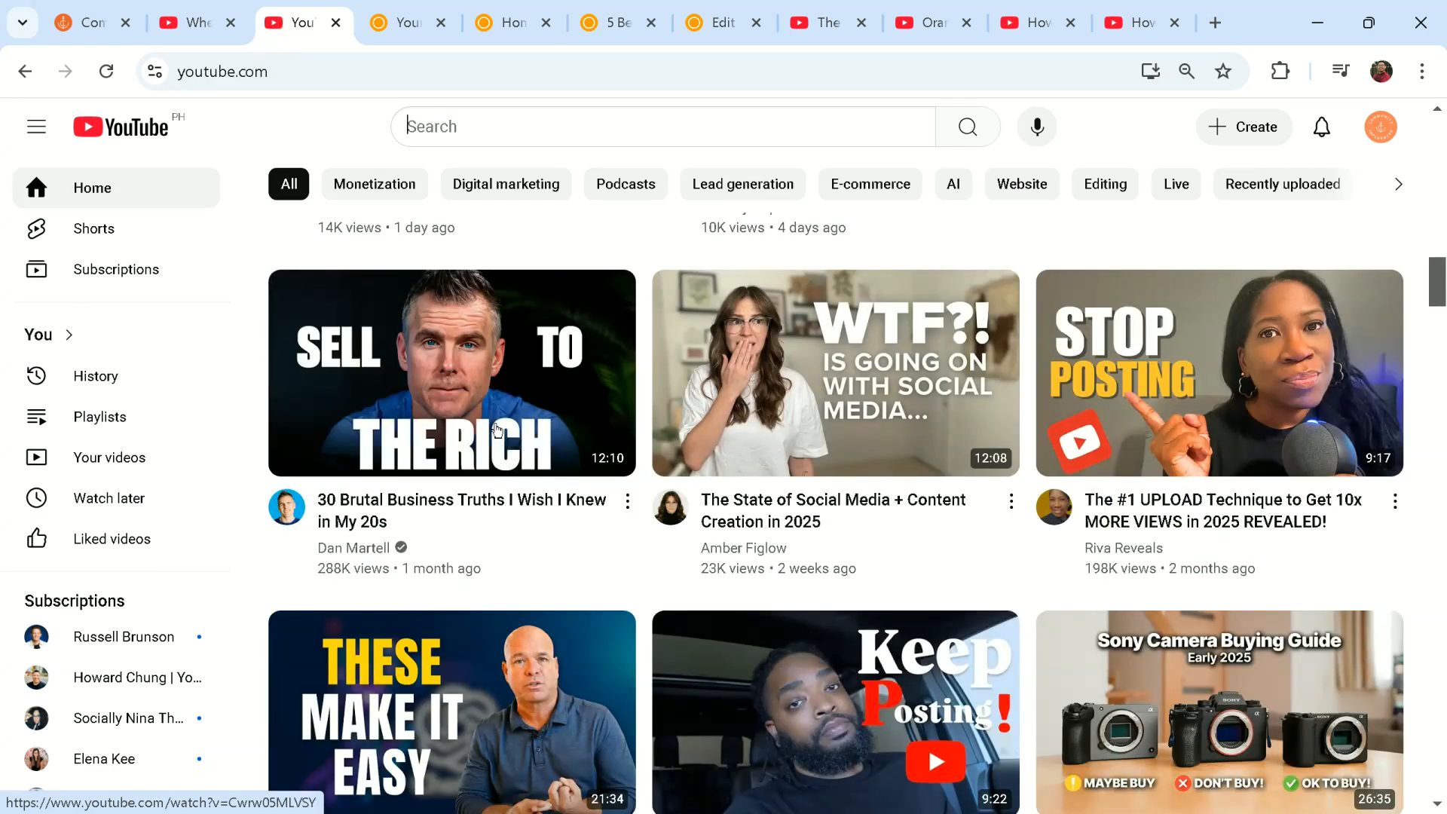
pyautogui.scroll(-7, 497, 431)
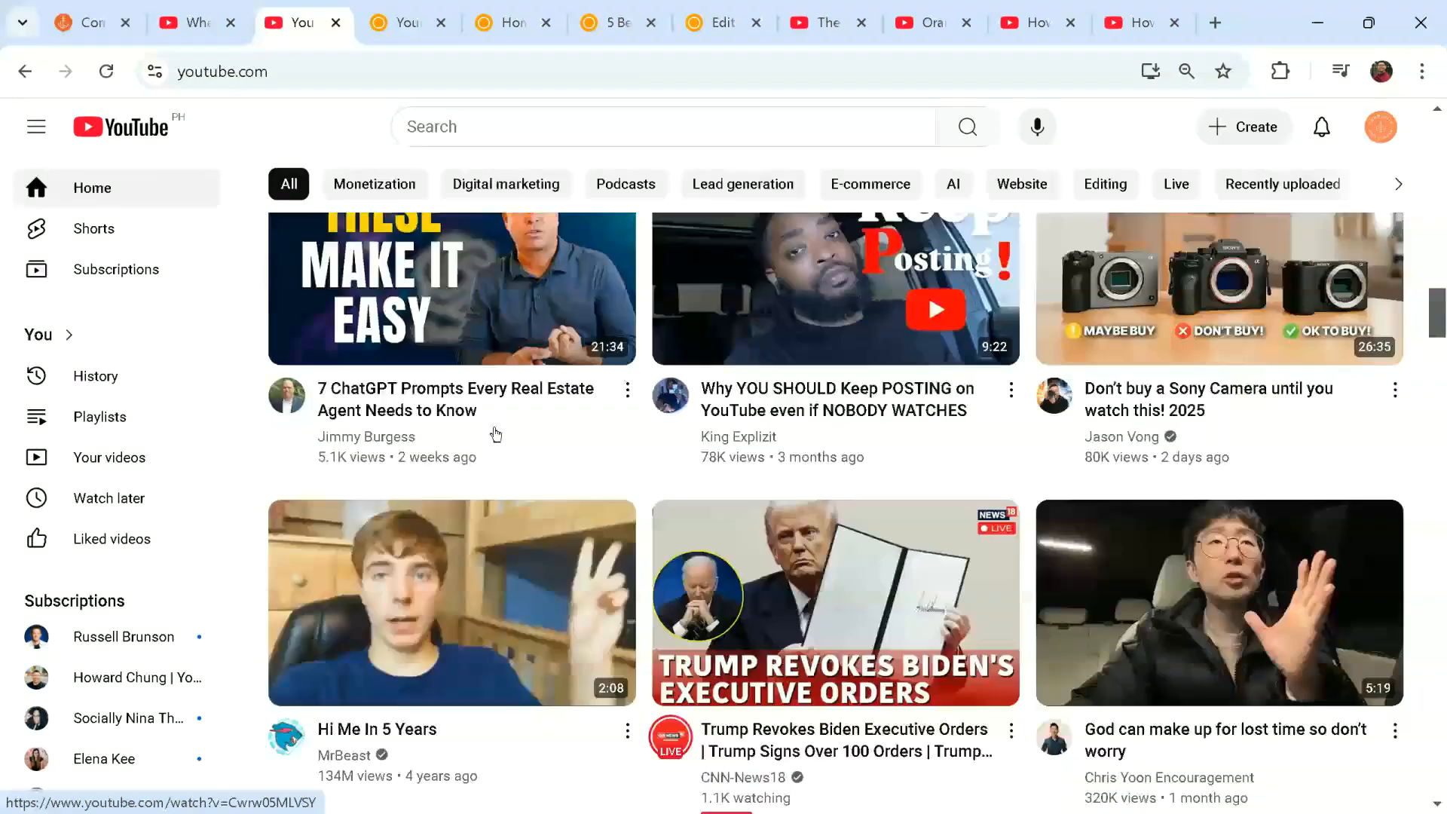
# - Return to the Shorts feed and view a few more vertical videos
pyautogui.click(197, 22)
pyautogui.scroll(-5, 595, 554)
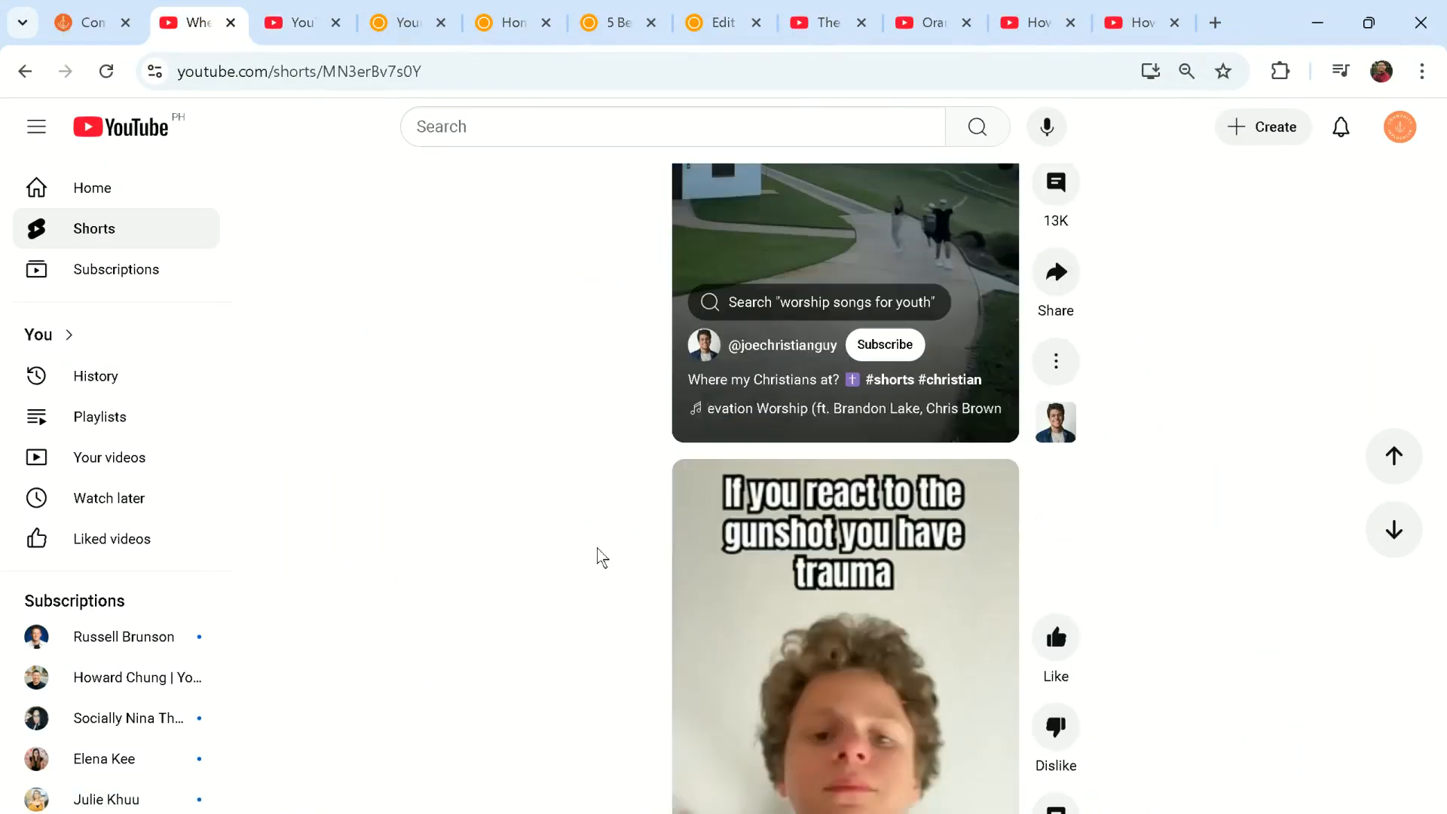
pyautogui.scroll(-3, 597, 557)
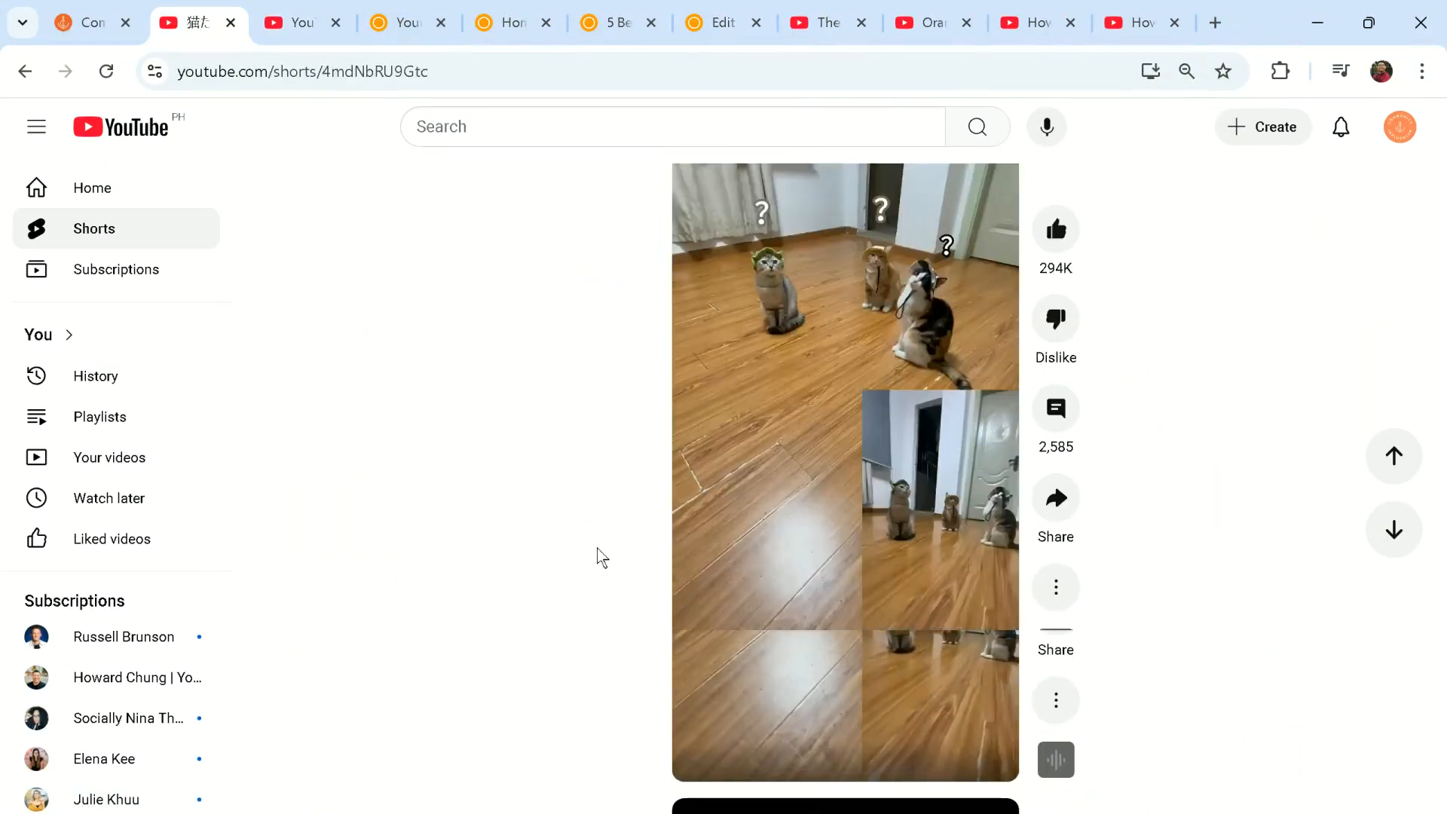
# - Go back to the YouTube home feed and examine further long-form recommendations lower in the list
pyautogui.click(305, 22)
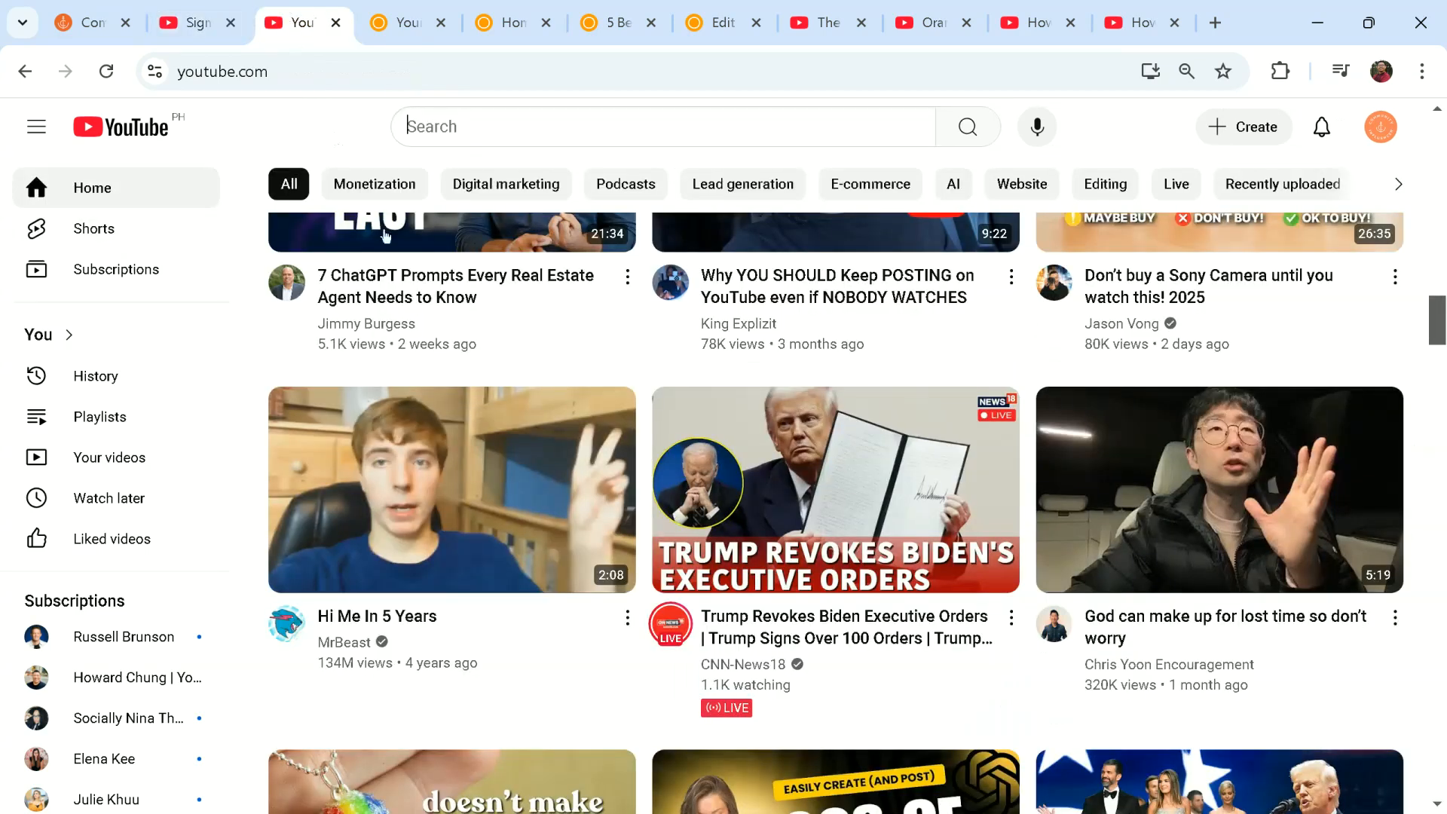
pyautogui.scroll(-1, 600, 609)
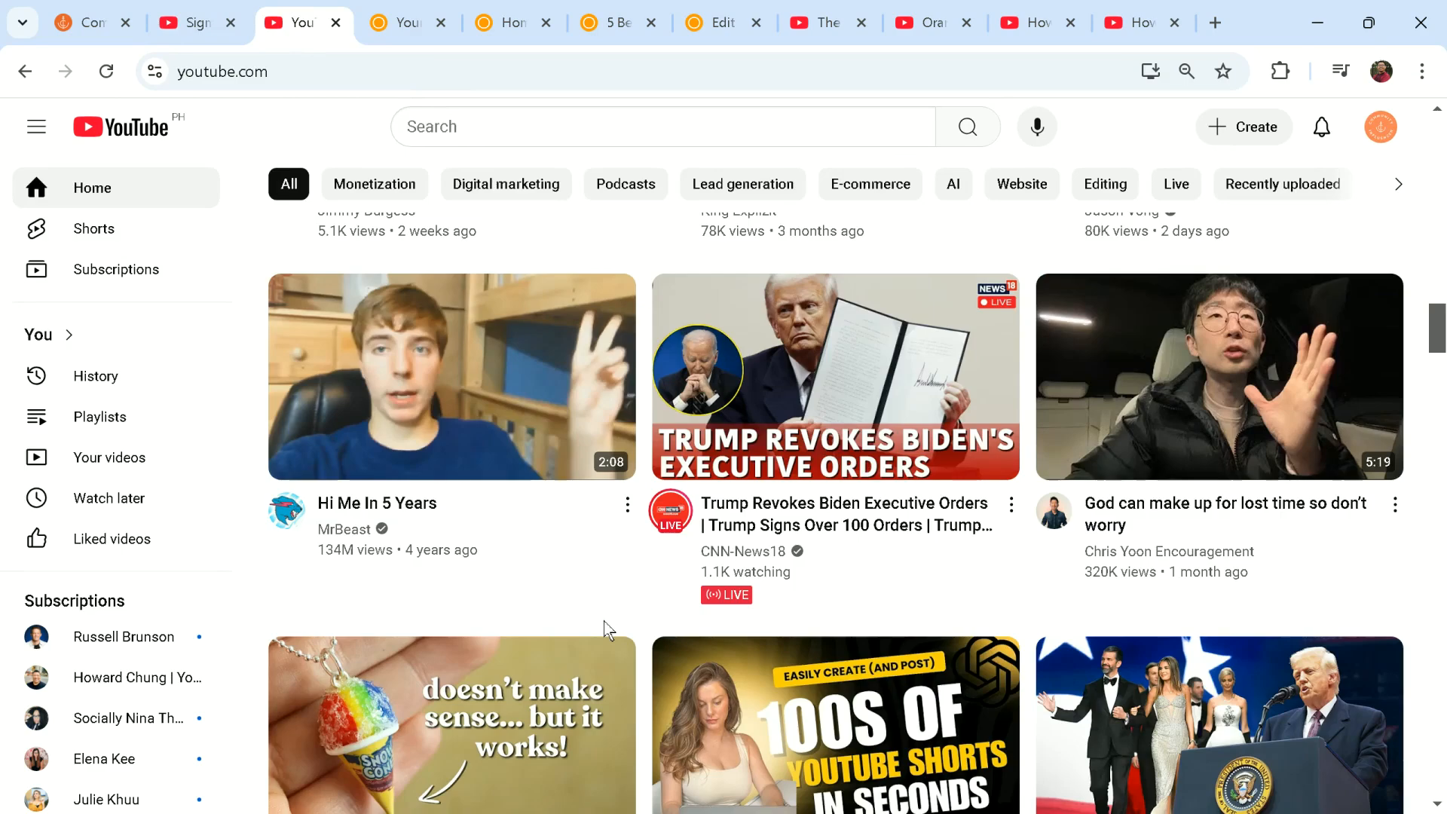
pyautogui.scroll(-15, 609, 630)
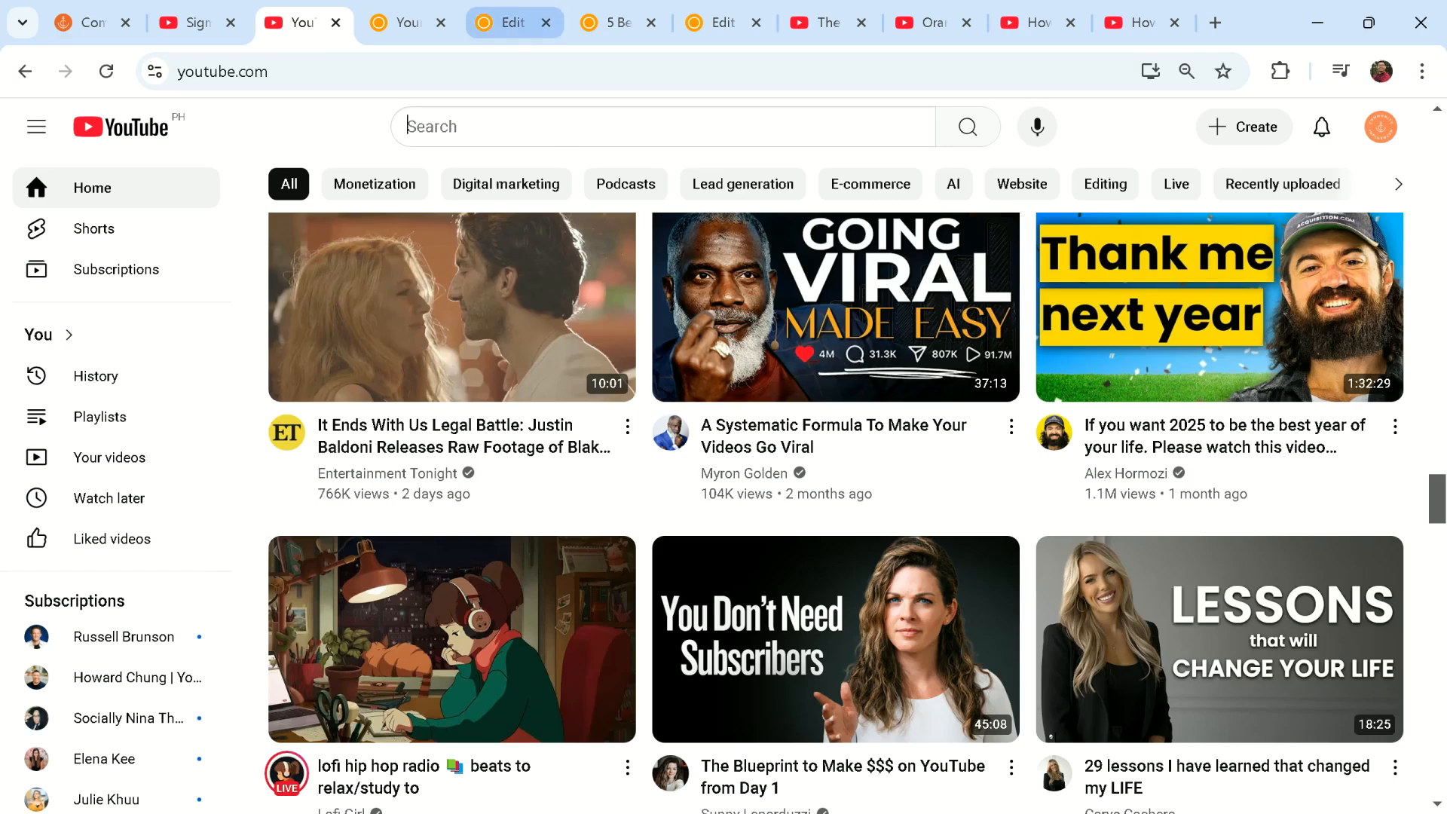
# - Switch to the Home Value Thank You page in the Elementor editor and open its video widget for editing
pyautogui.click(513, 22)
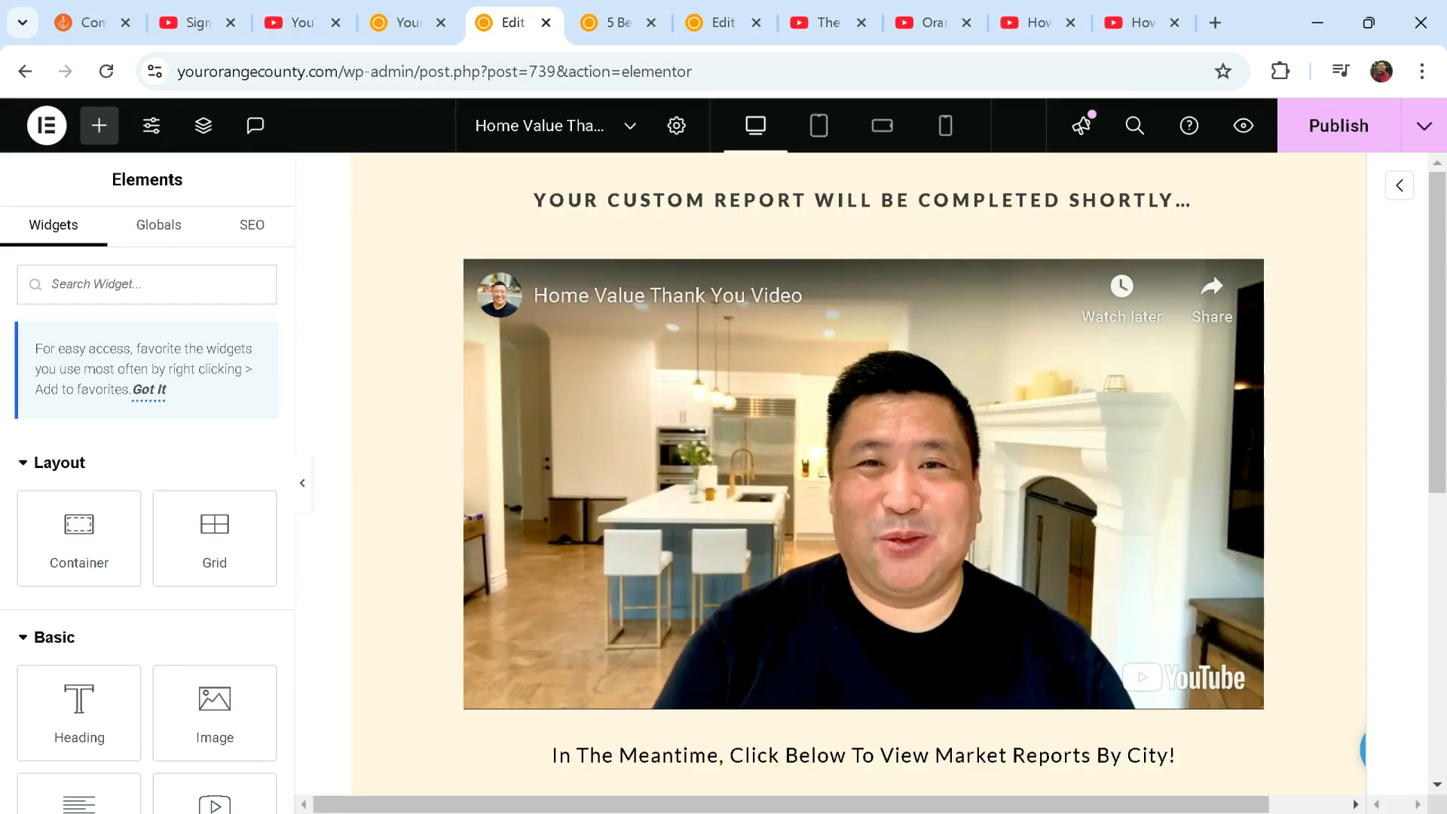
pyautogui.click(942, 406)
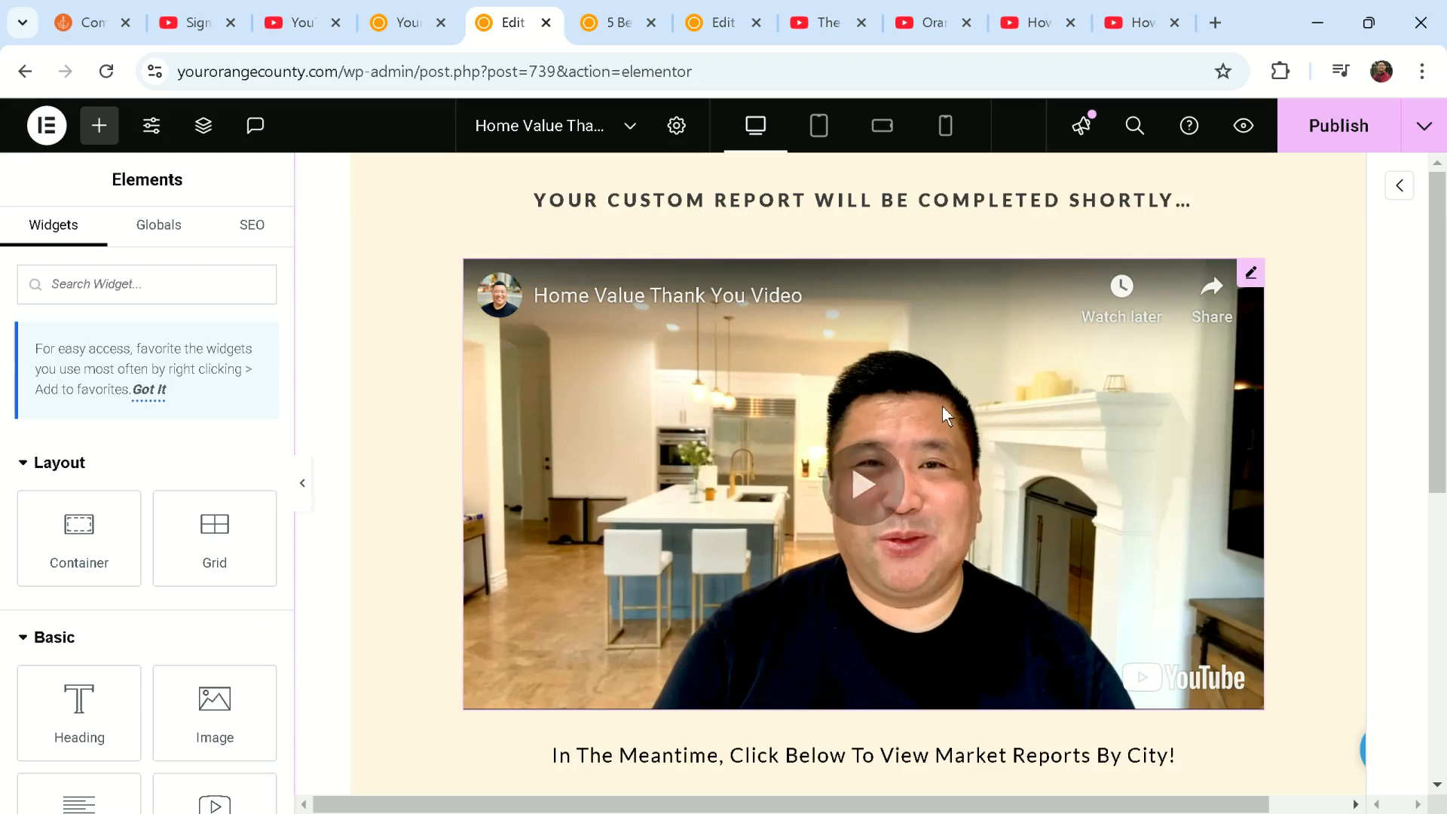
pyautogui.click(1248, 273)
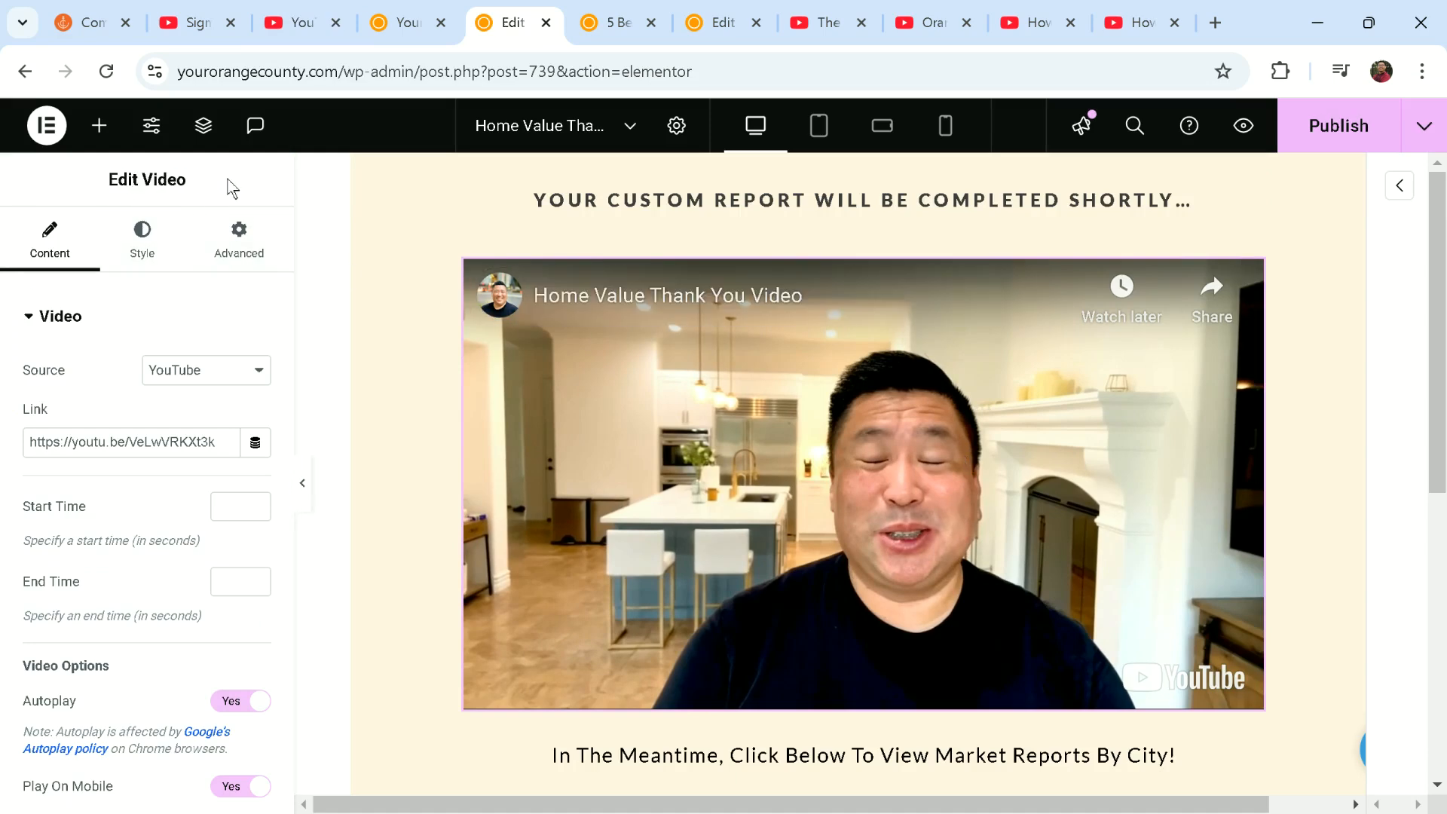
# - Show the page structure and examine the video widget's available sources and its YouTube link
pyautogui.click(203, 125)
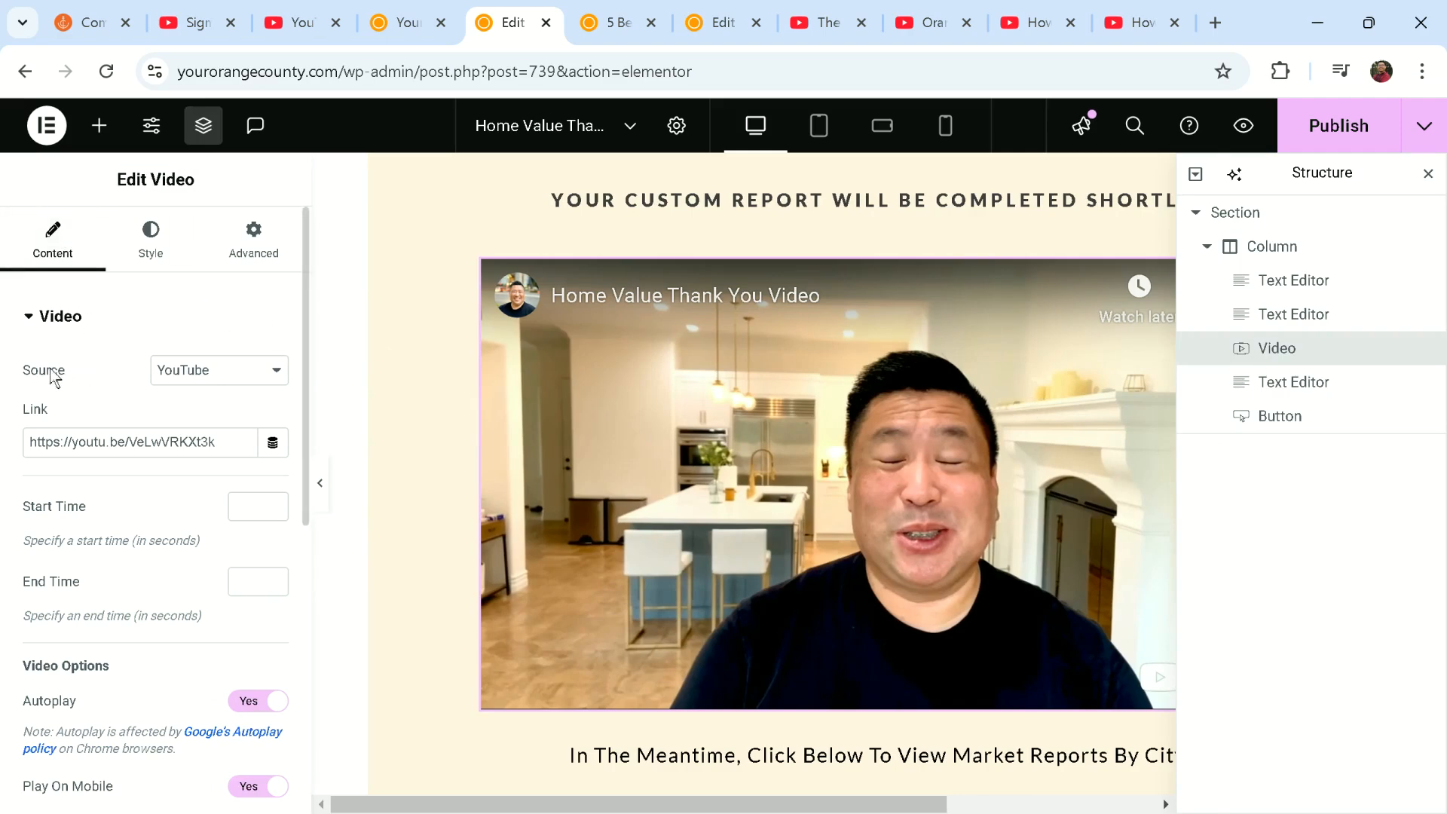
pyautogui.click(191, 380)
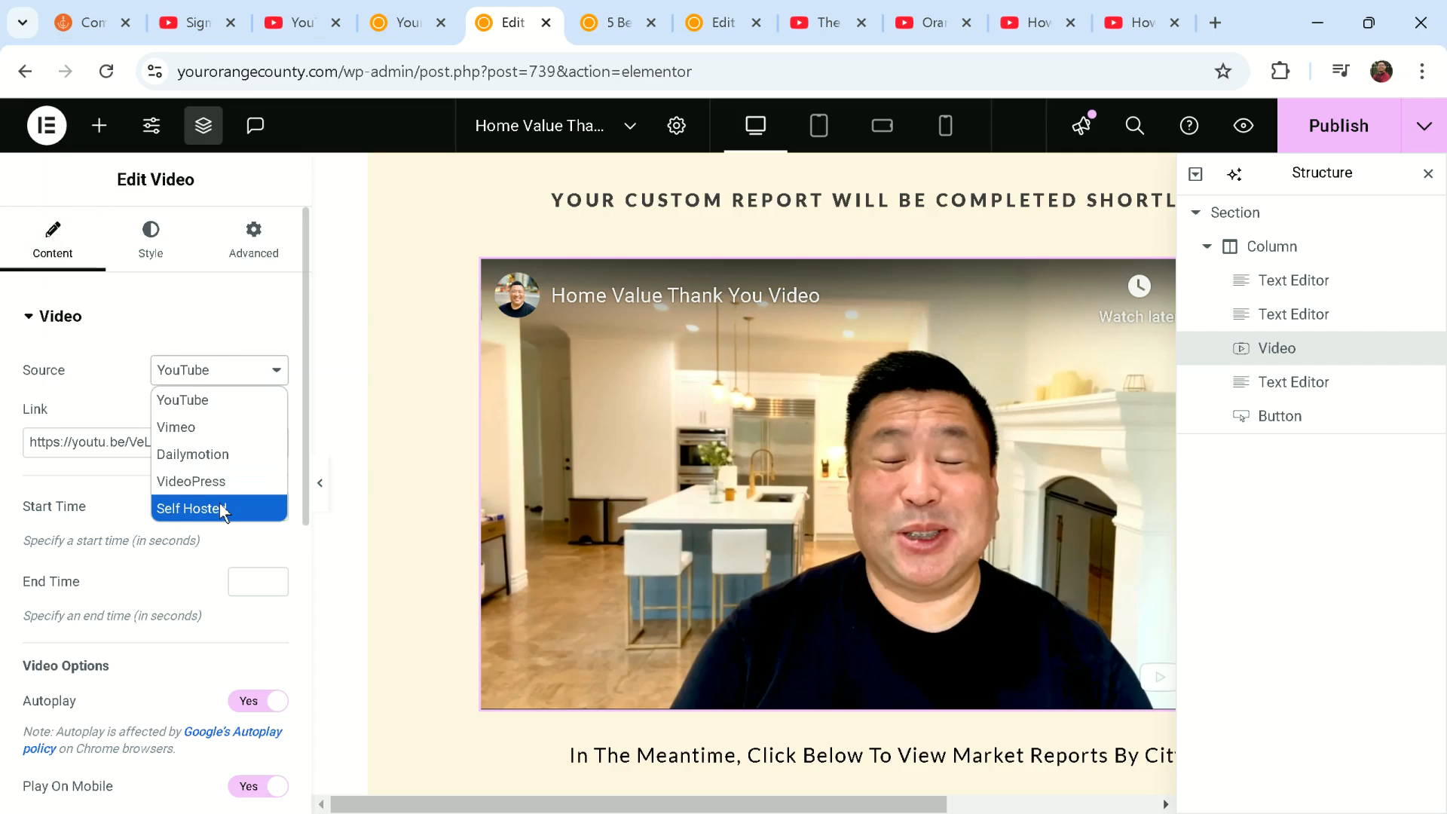
pyautogui.click(208, 378)
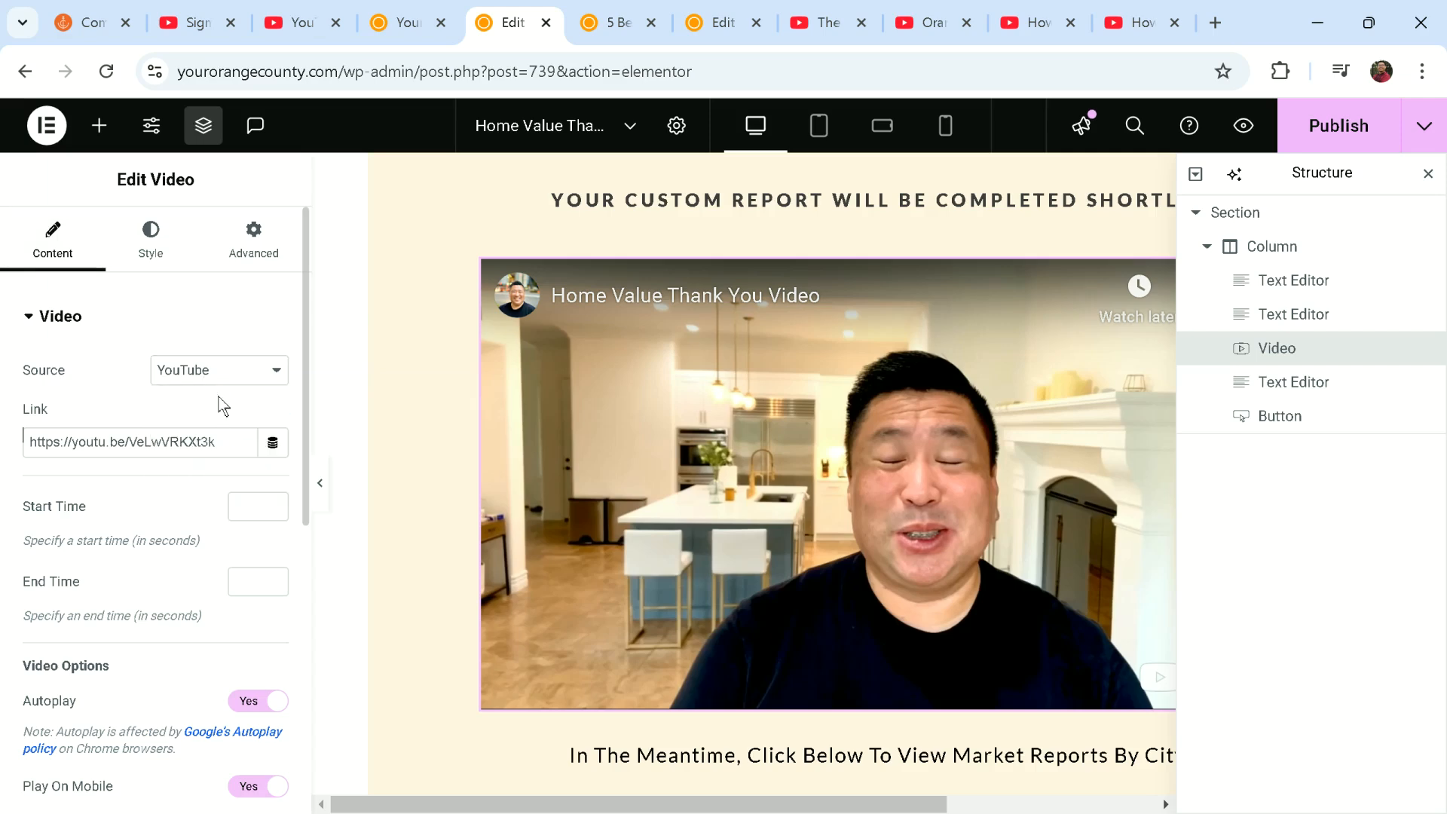
pyautogui.moveTo(223, 442); pyautogui.dragTo(25, 461)
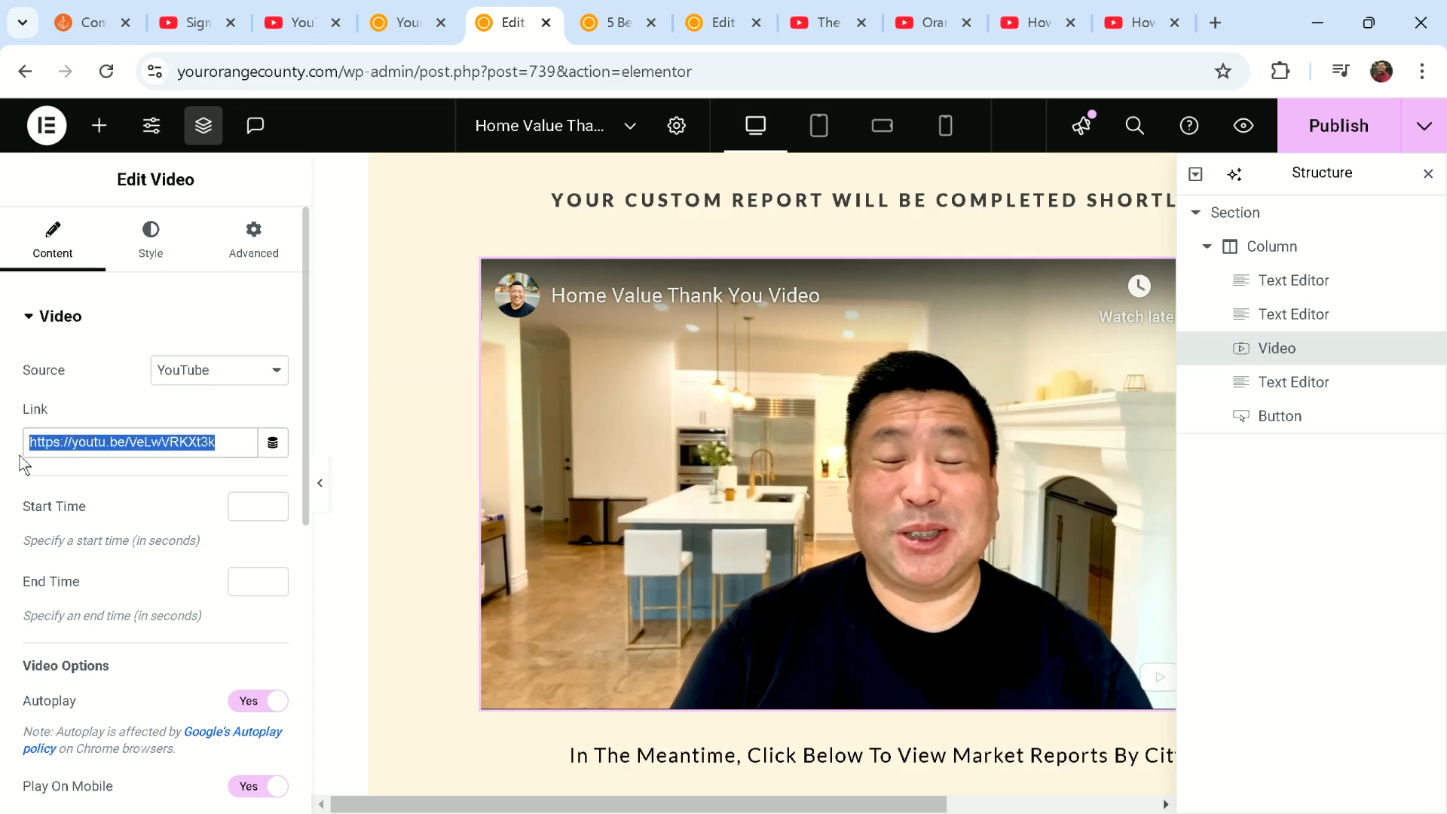
pyautogui.click(218, 417)
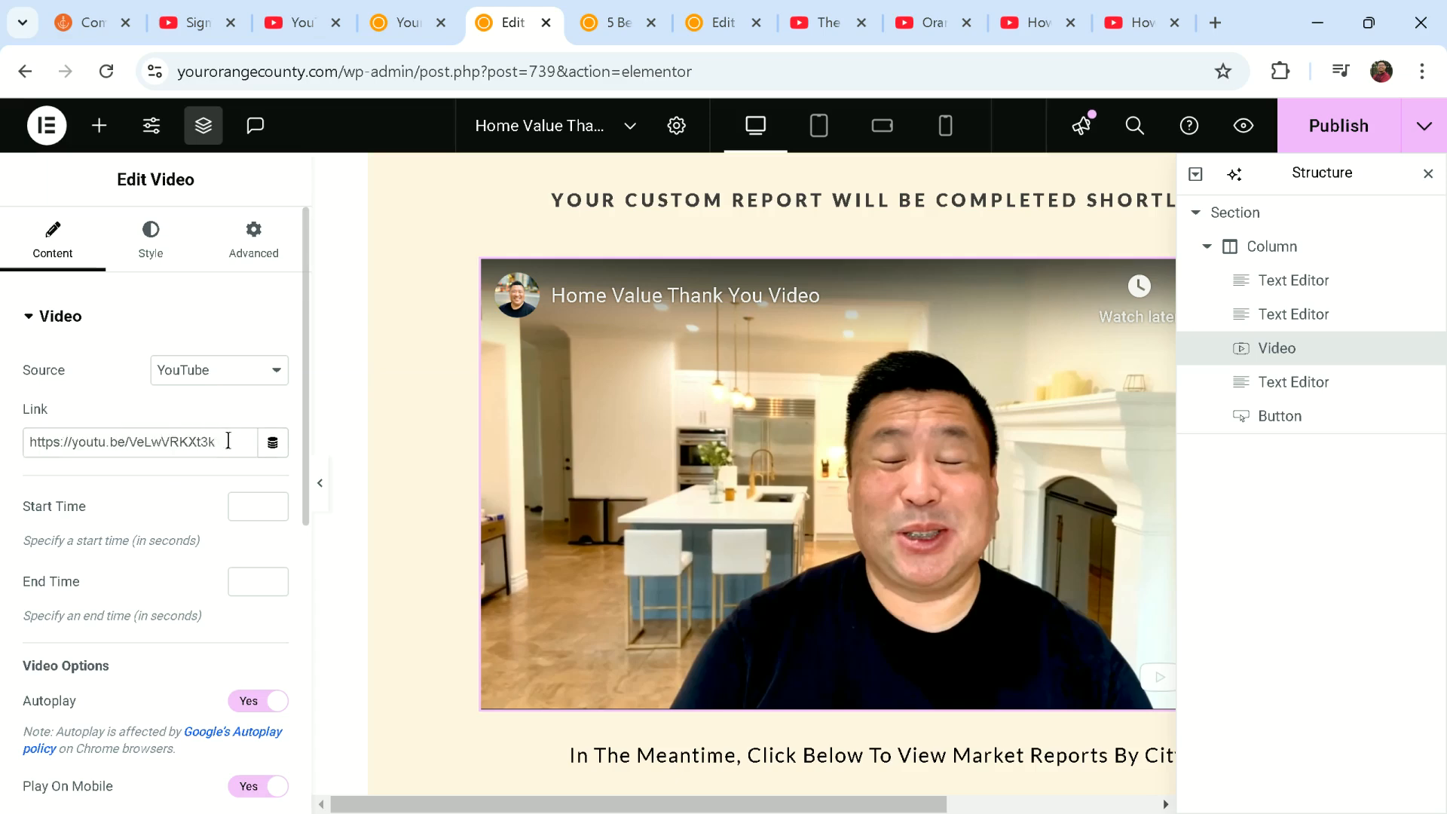
pyautogui.moveTo(226, 442); pyautogui.dragTo(30, 444)
pyautogui.click(211, 411)
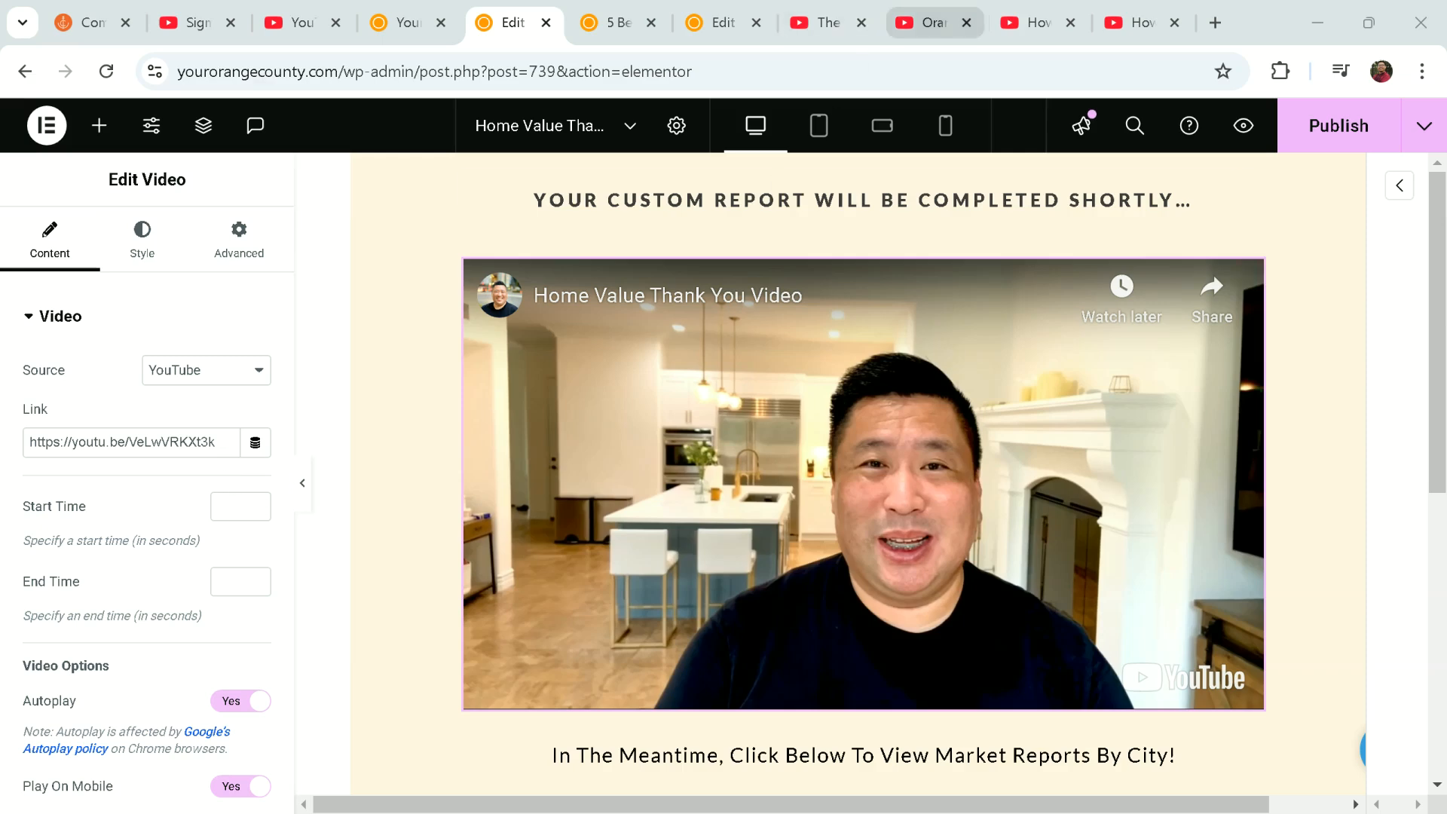
# - Copy the share link of the Orange County National Bagel Day Short on YouTube
pyautogui.click(931, 23)
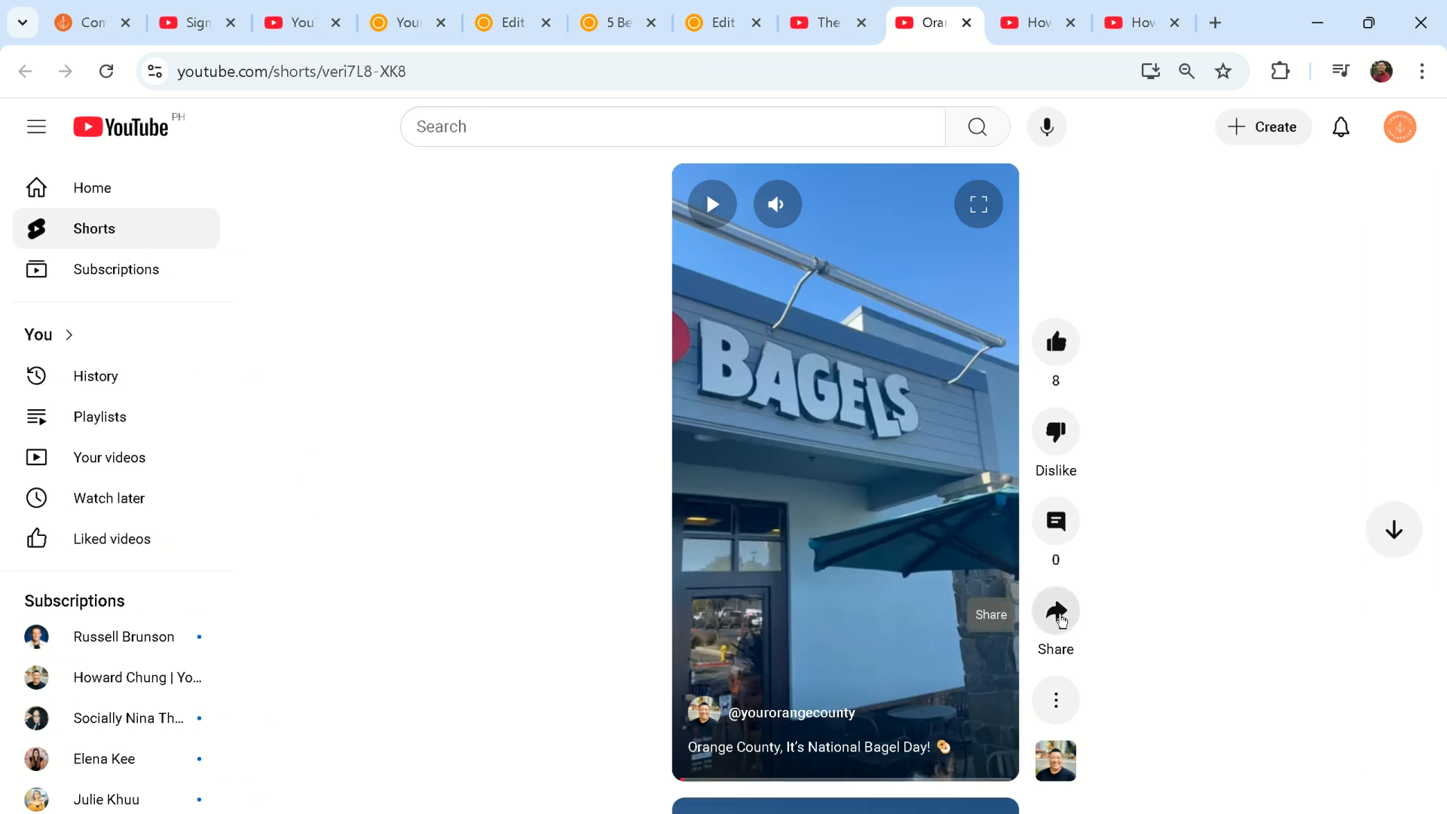
pyautogui.click(1061, 619)
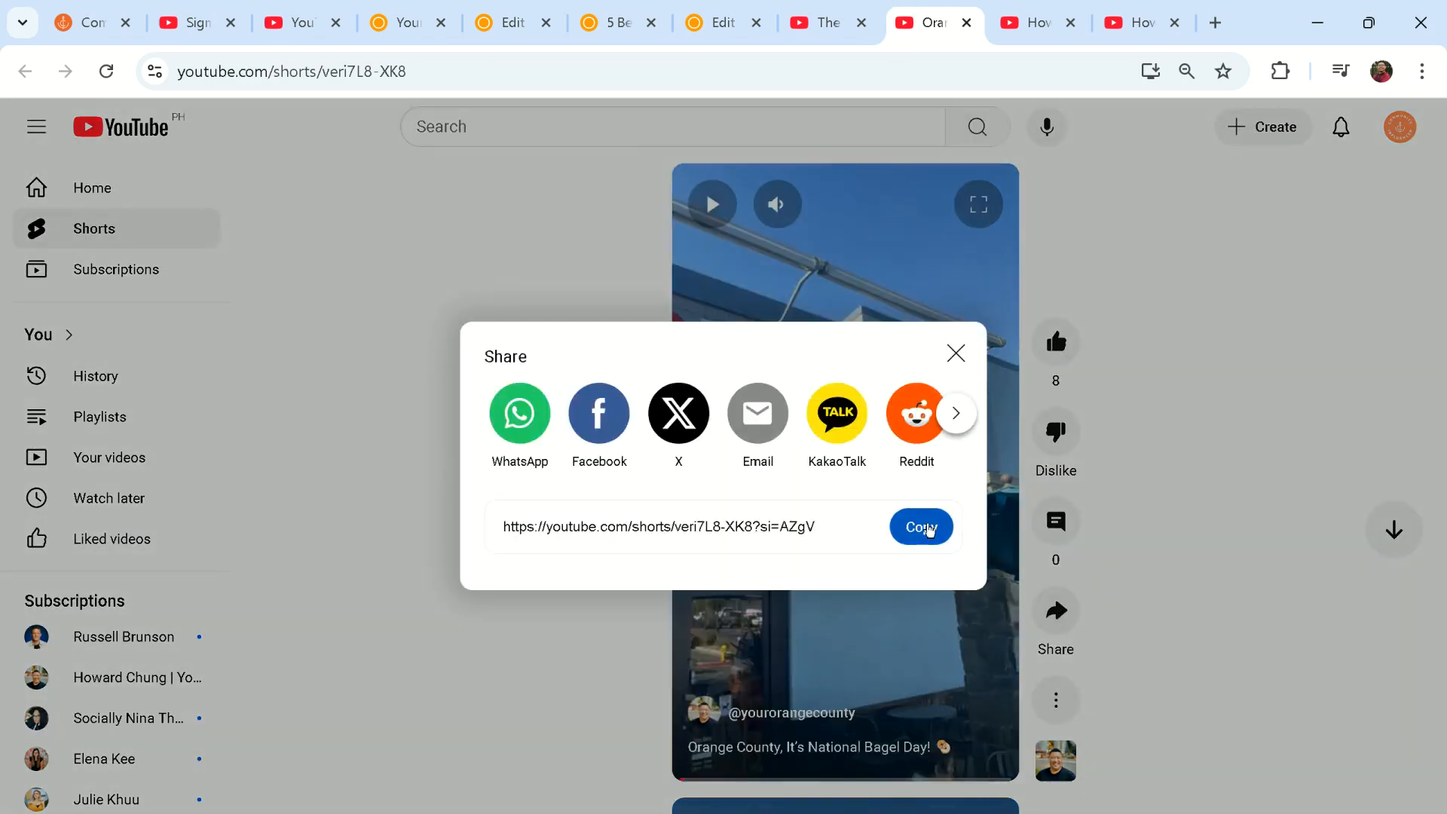
pyautogui.click(928, 528)
# - Try the copied Short's link in the Home Value Thank You page's video widget, and undo the link replacement
pyautogui.click(407, 23)
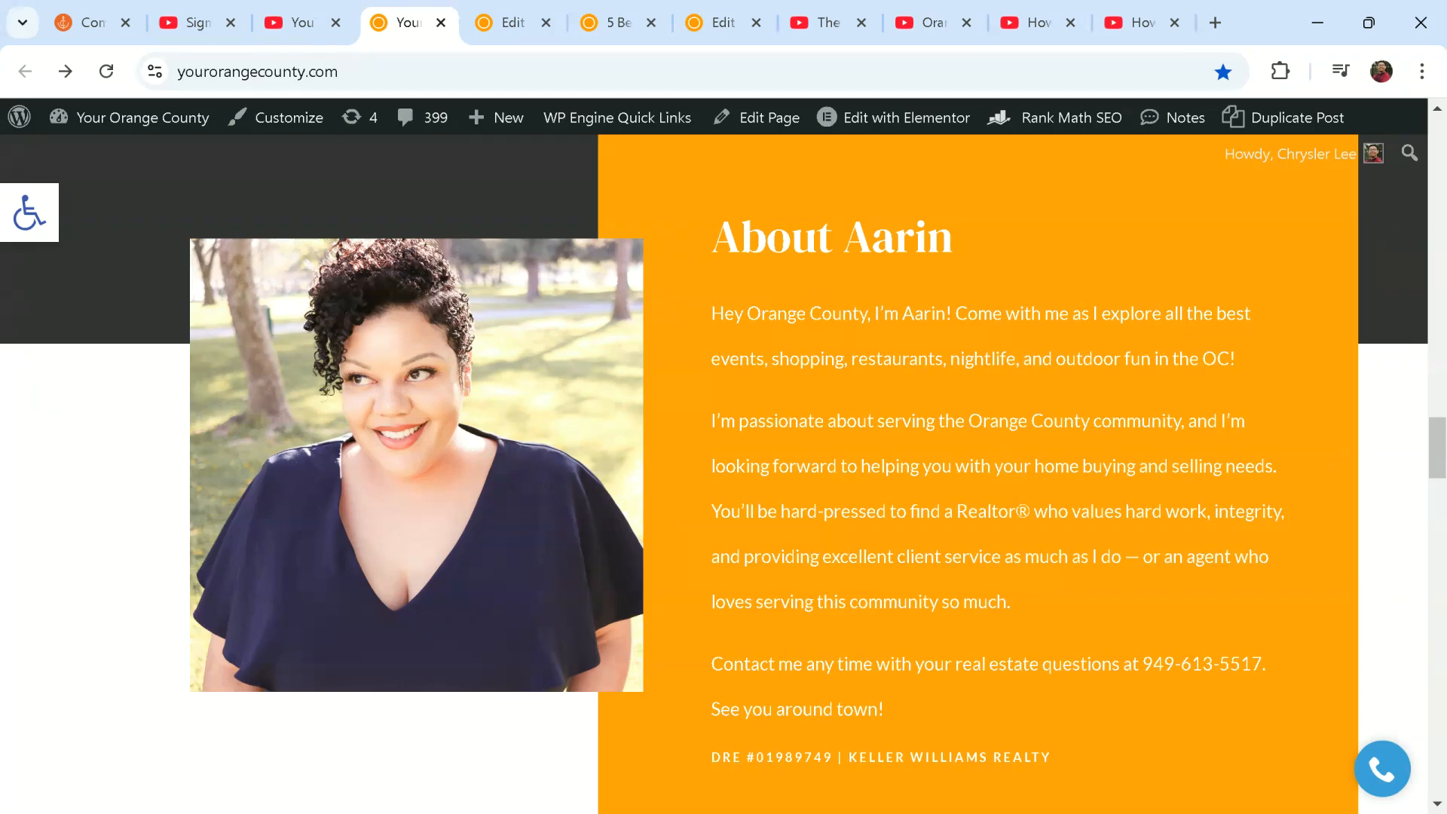
pyautogui.click(554, 12)
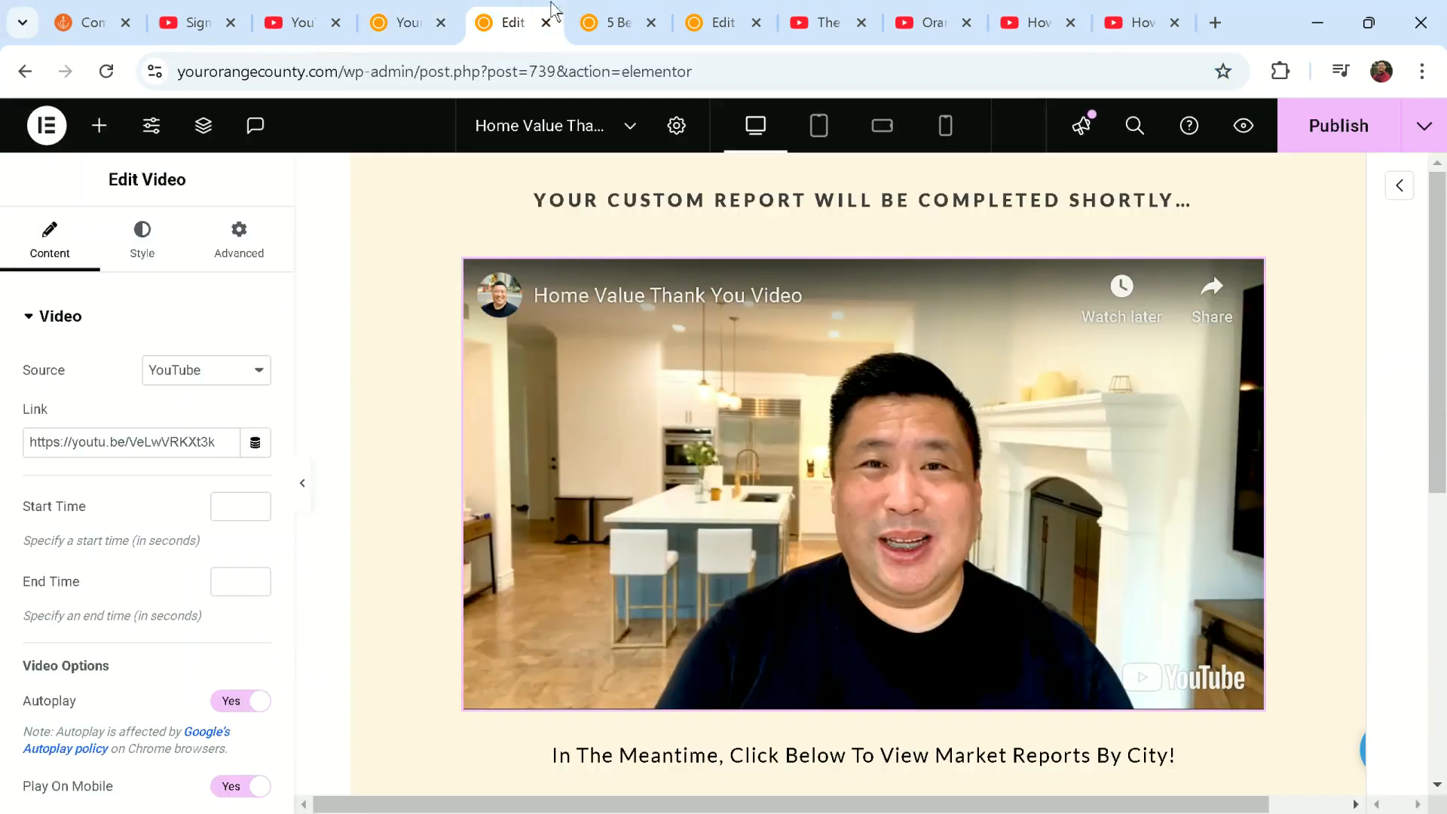
pyautogui.tripleClick(238, 445)
pyautogui.hotkey('ctrl', 'v')
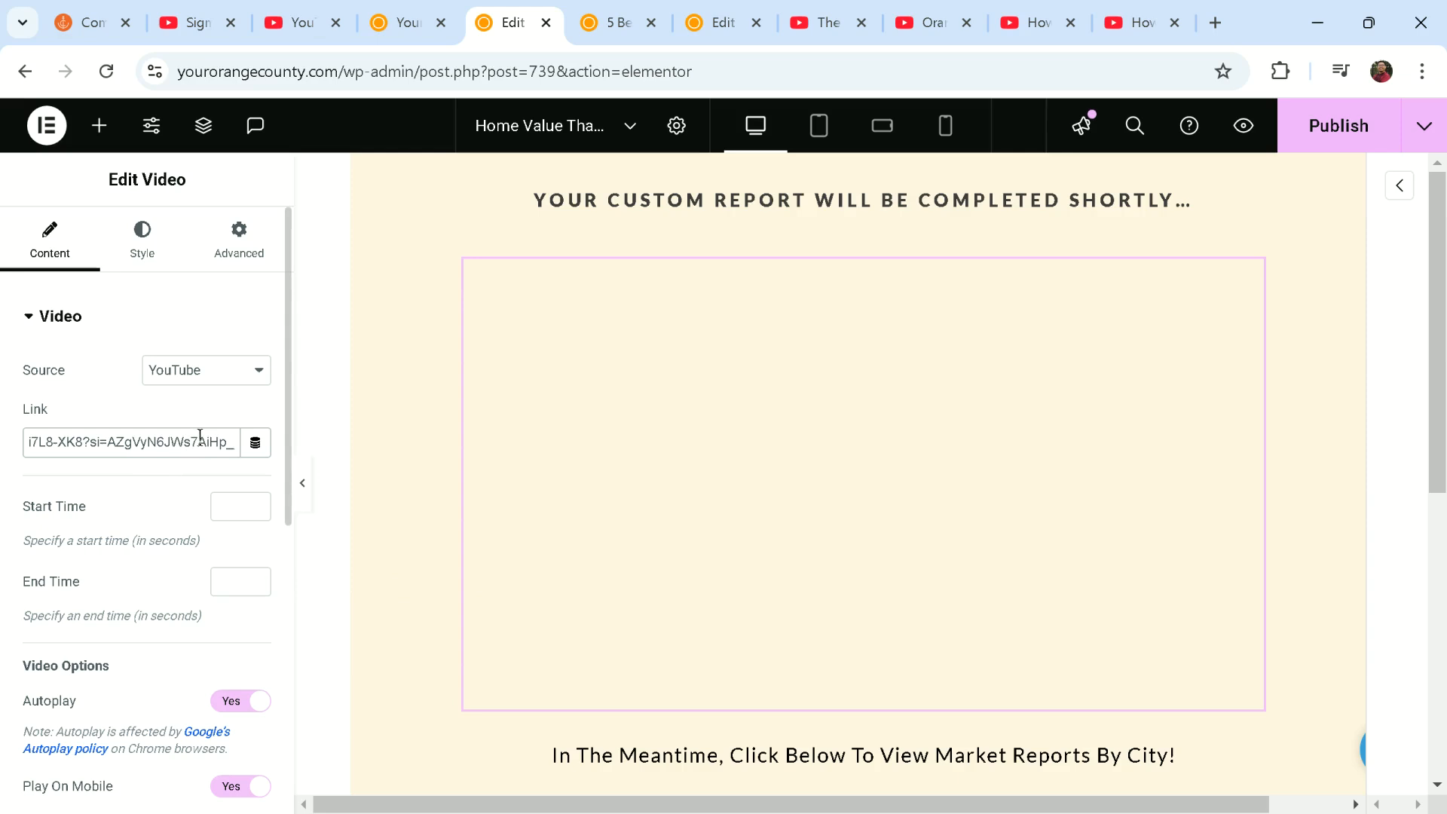
pyautogui.hotkey('ctrl', 'z')
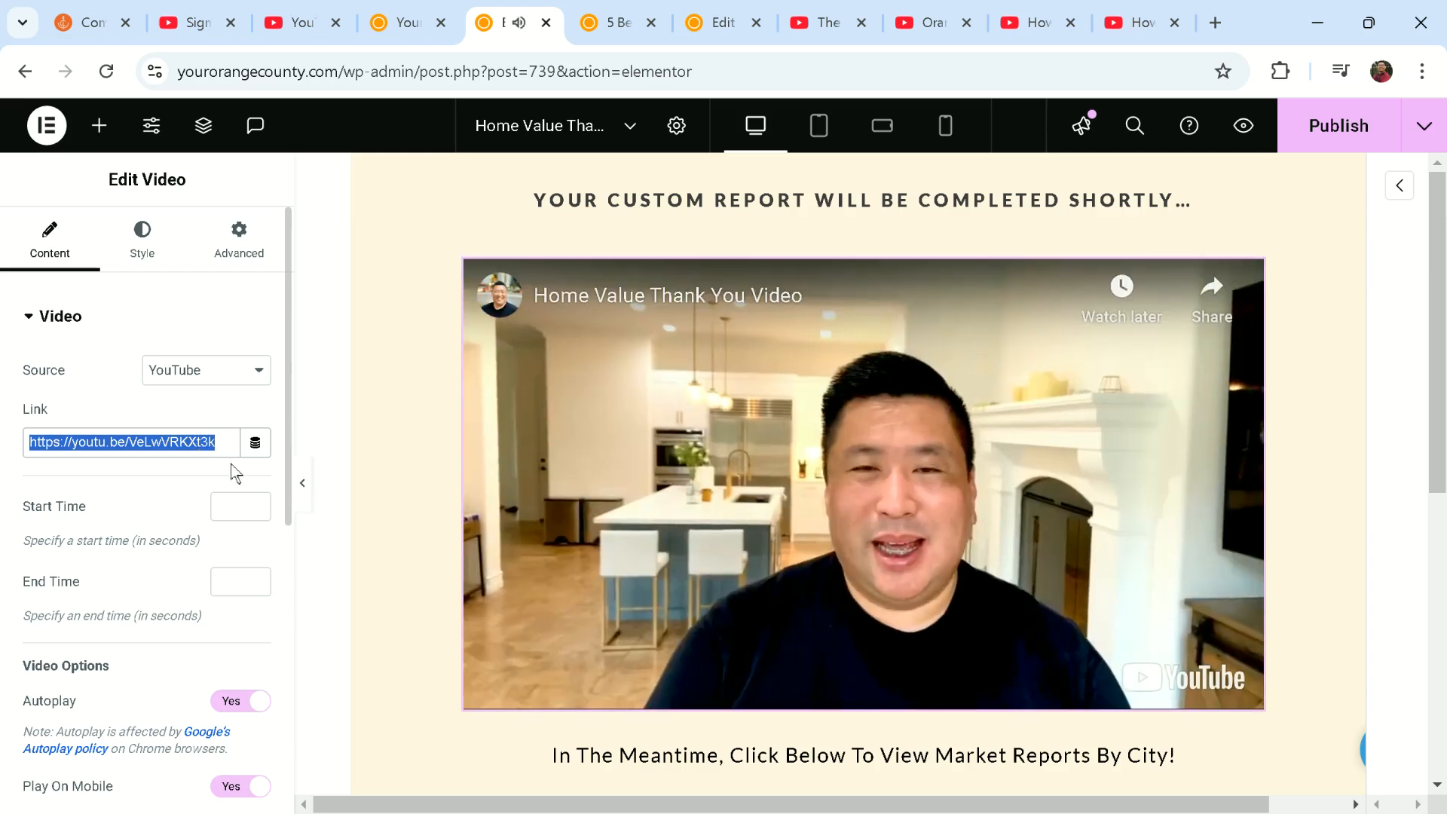
pyautogui.click(919, 466)
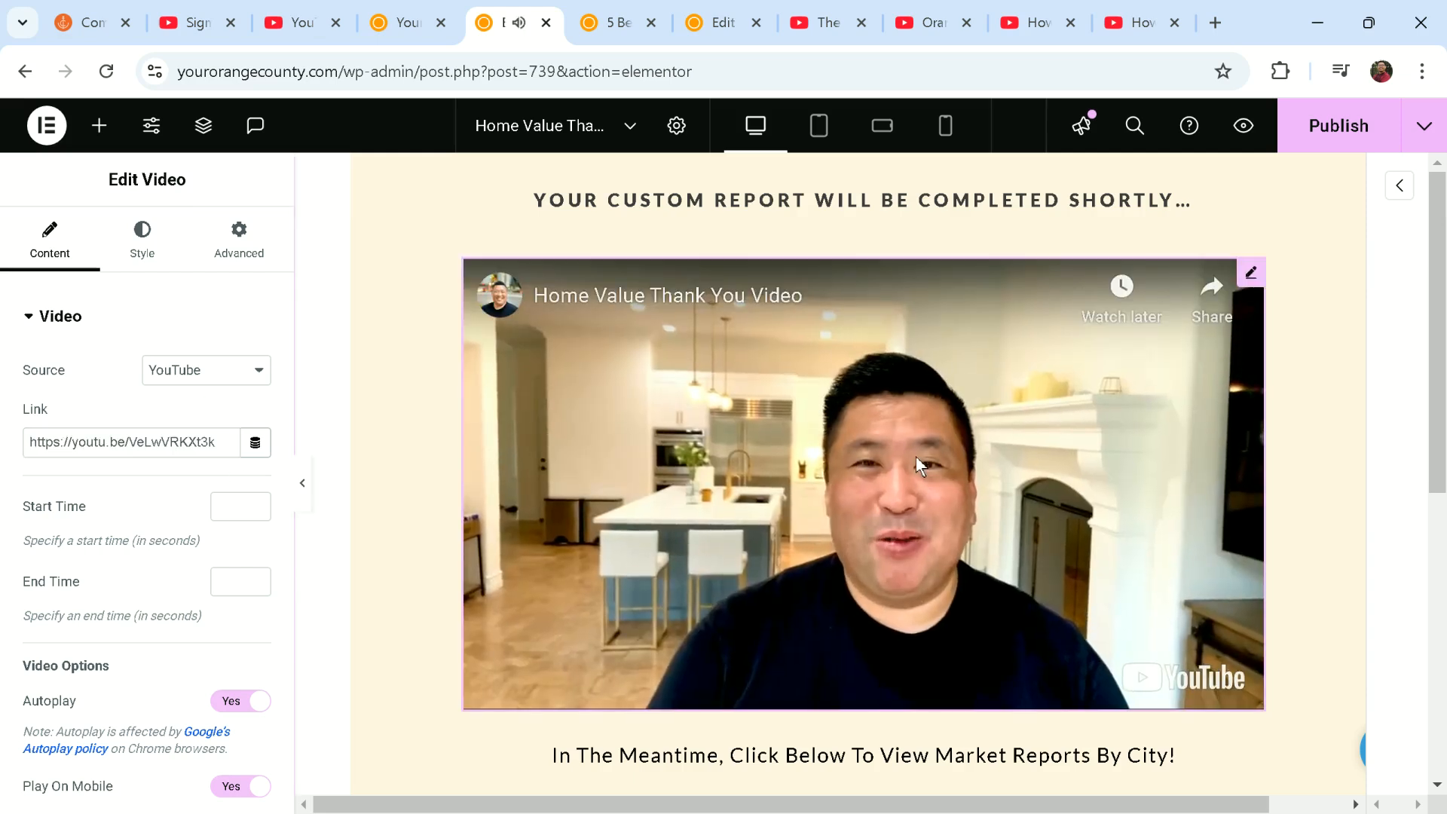
pyautogui.scroll(-1, 694, 516)
pyautogui.scroll(1, 694, 523)
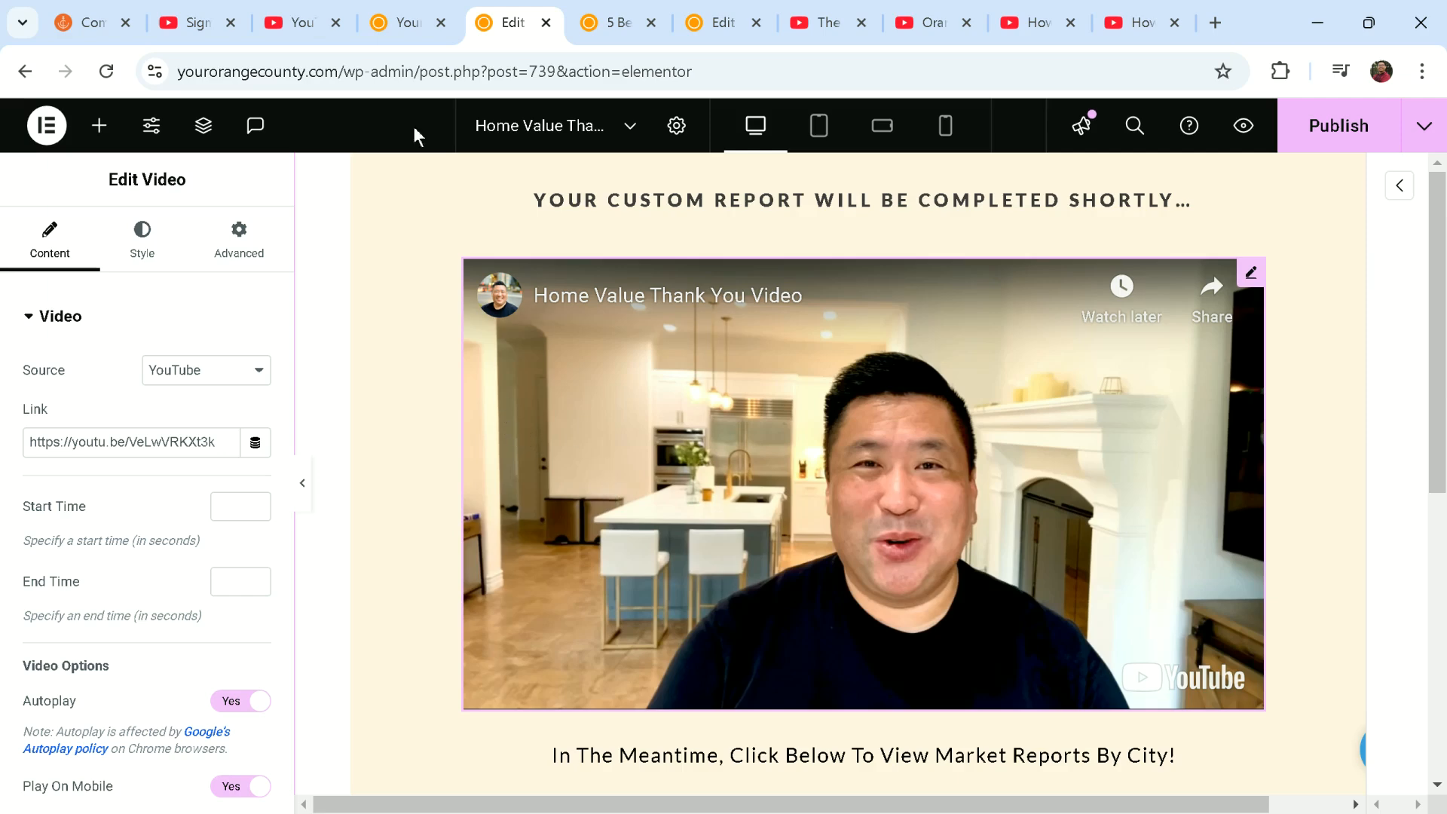
# - Open the Your Orange County site's WordPress dashboard at yourorangecounty.com/wp-admin in place of the homepage
pyautogui.click(411, 22)
pyautogui.click(517, 81)
pyautogui.click(517, 81)
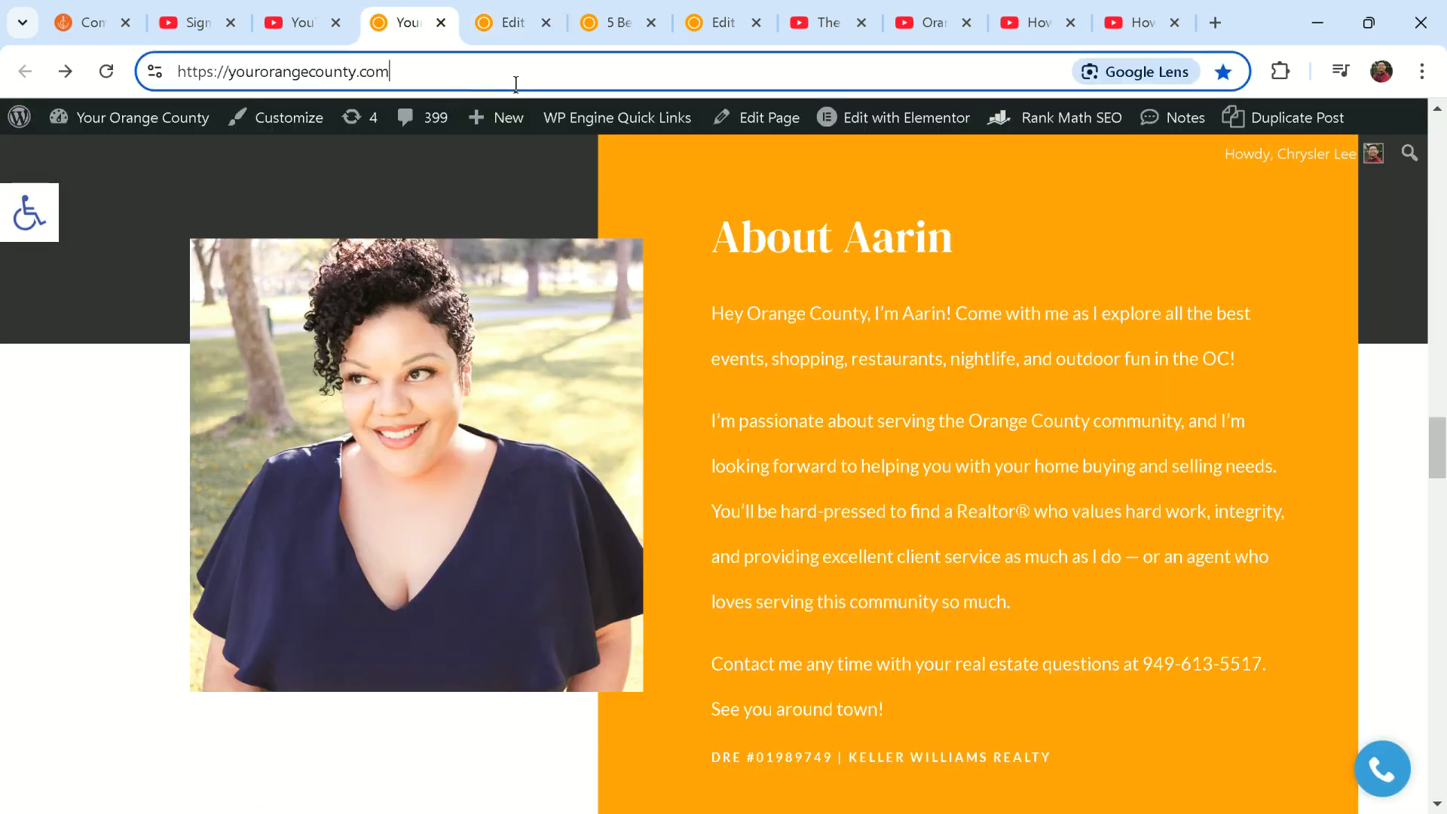
pyautogui.write('wp')
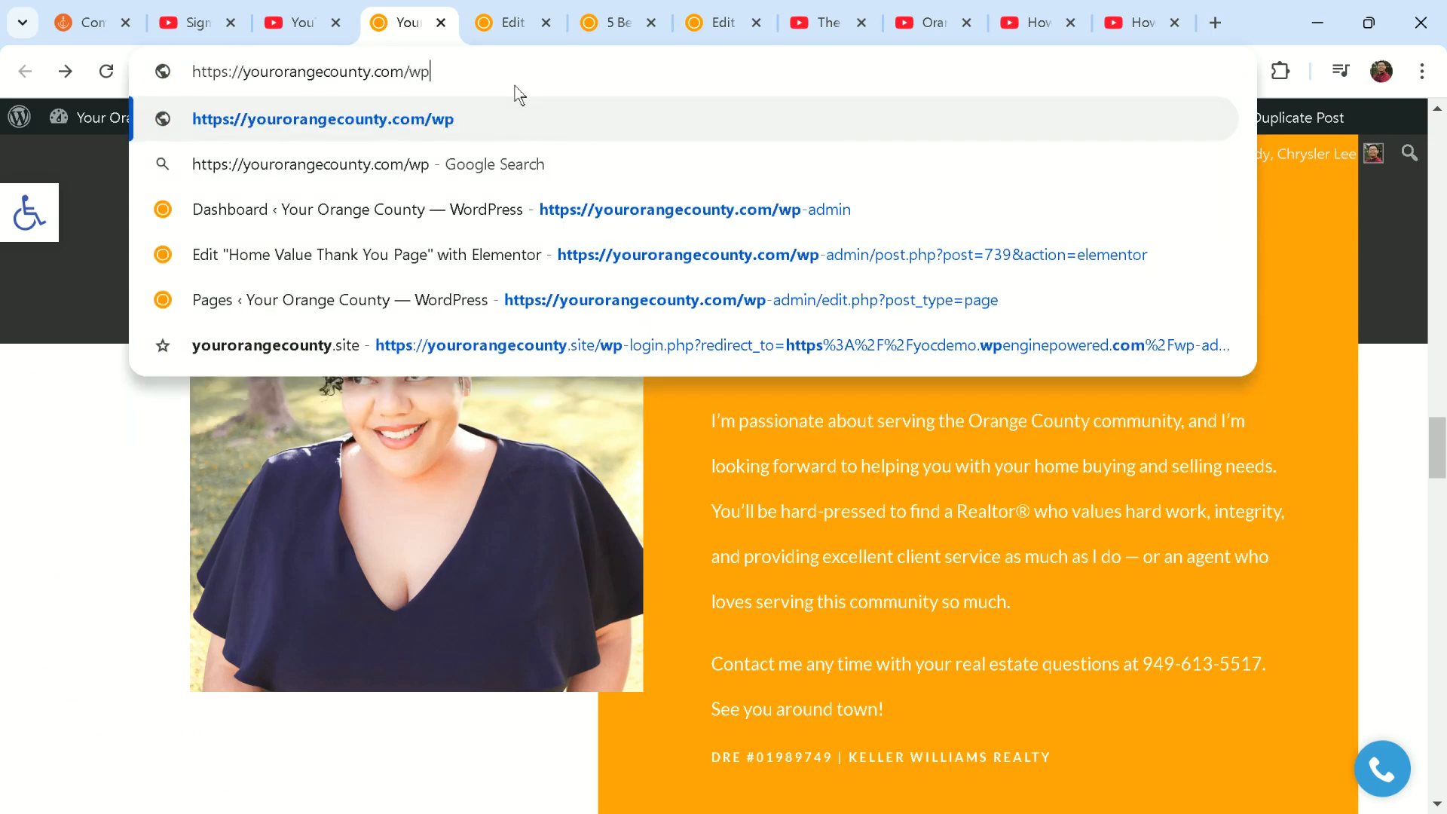
pyautogui.write('-a')
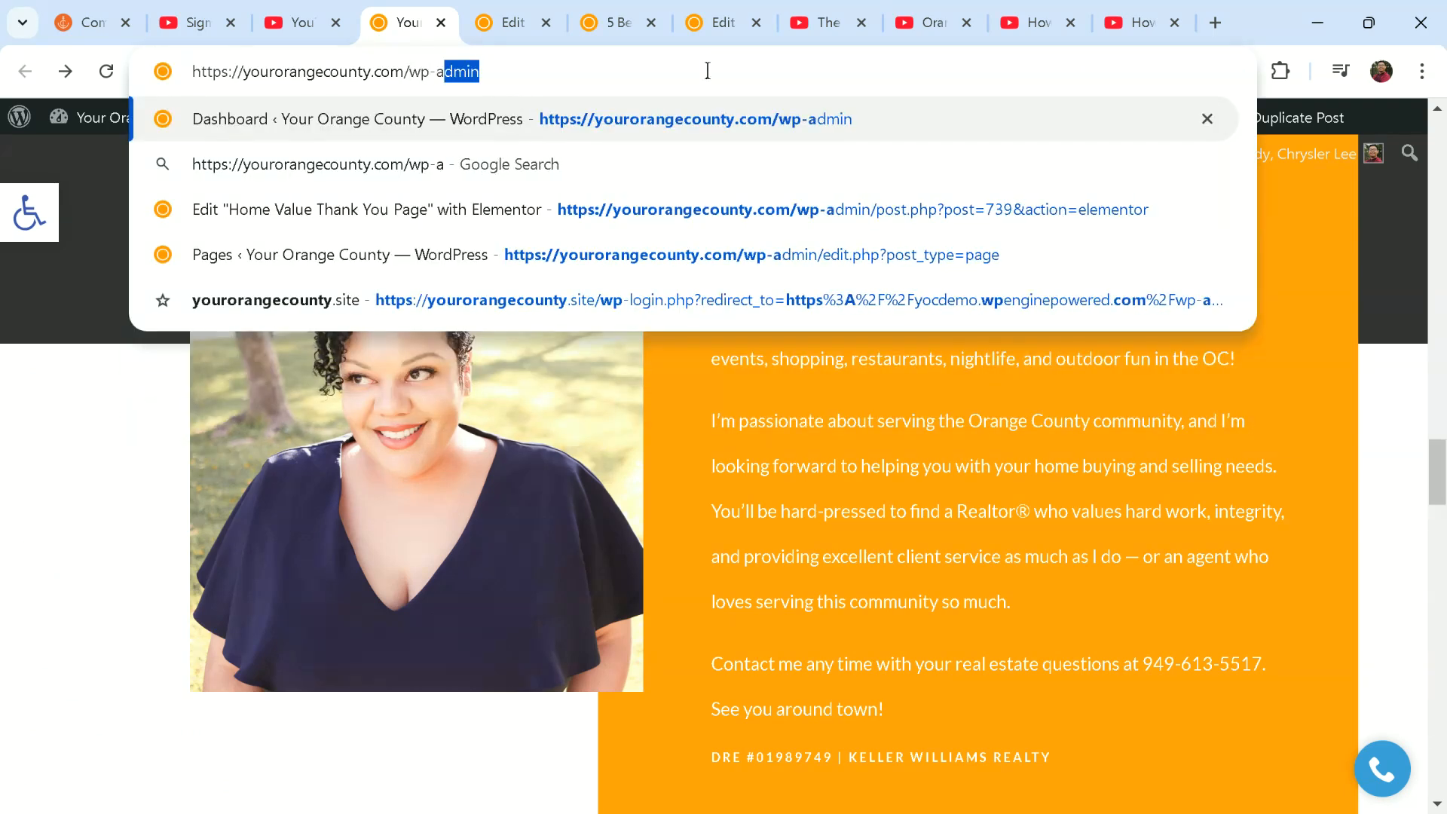
pyautogui.write('dmin')
pyautogui.press('Return')
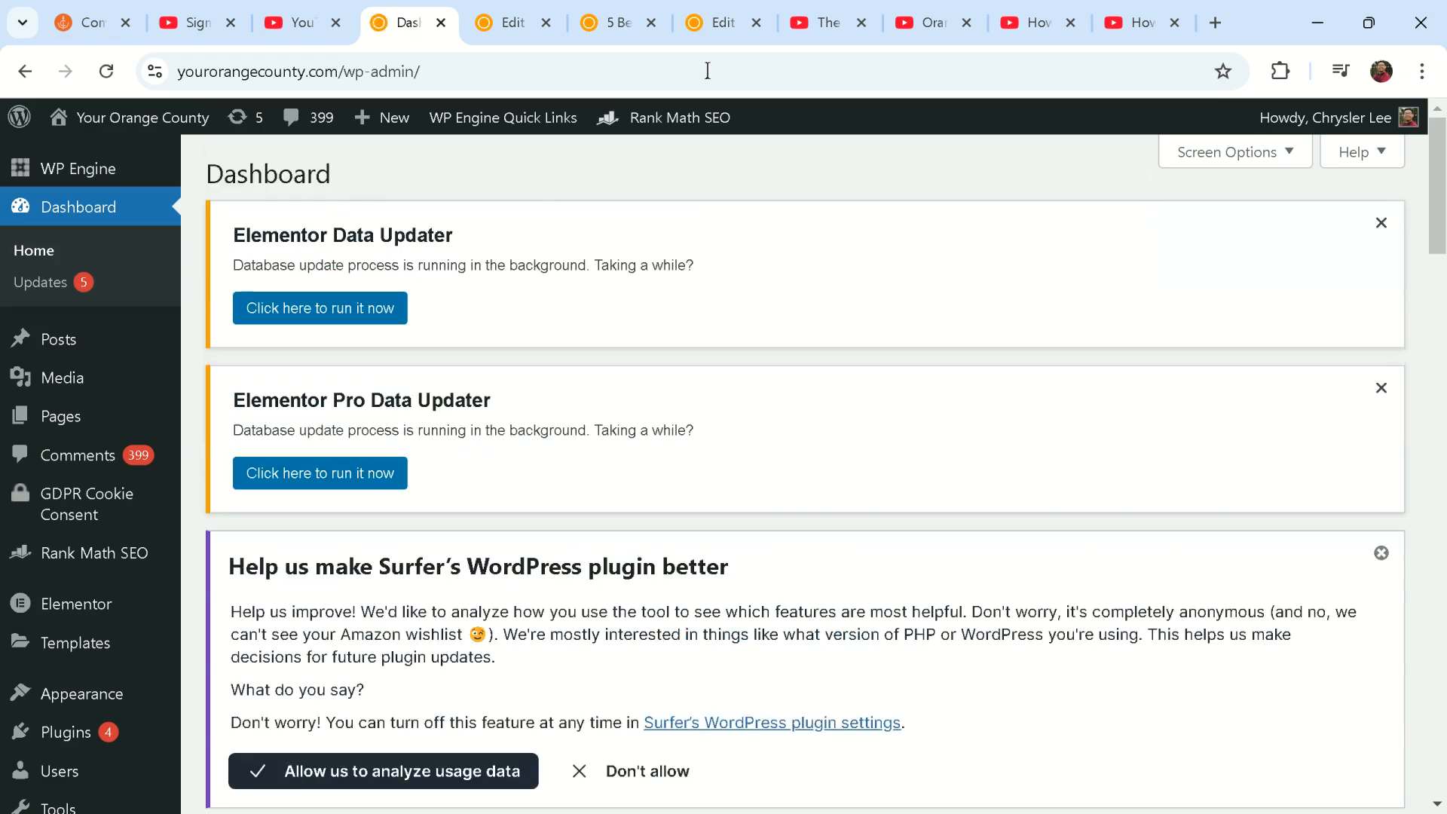
pyautogui.click(707, 70)
pyautogui.hotkey('ctrl', 'a')
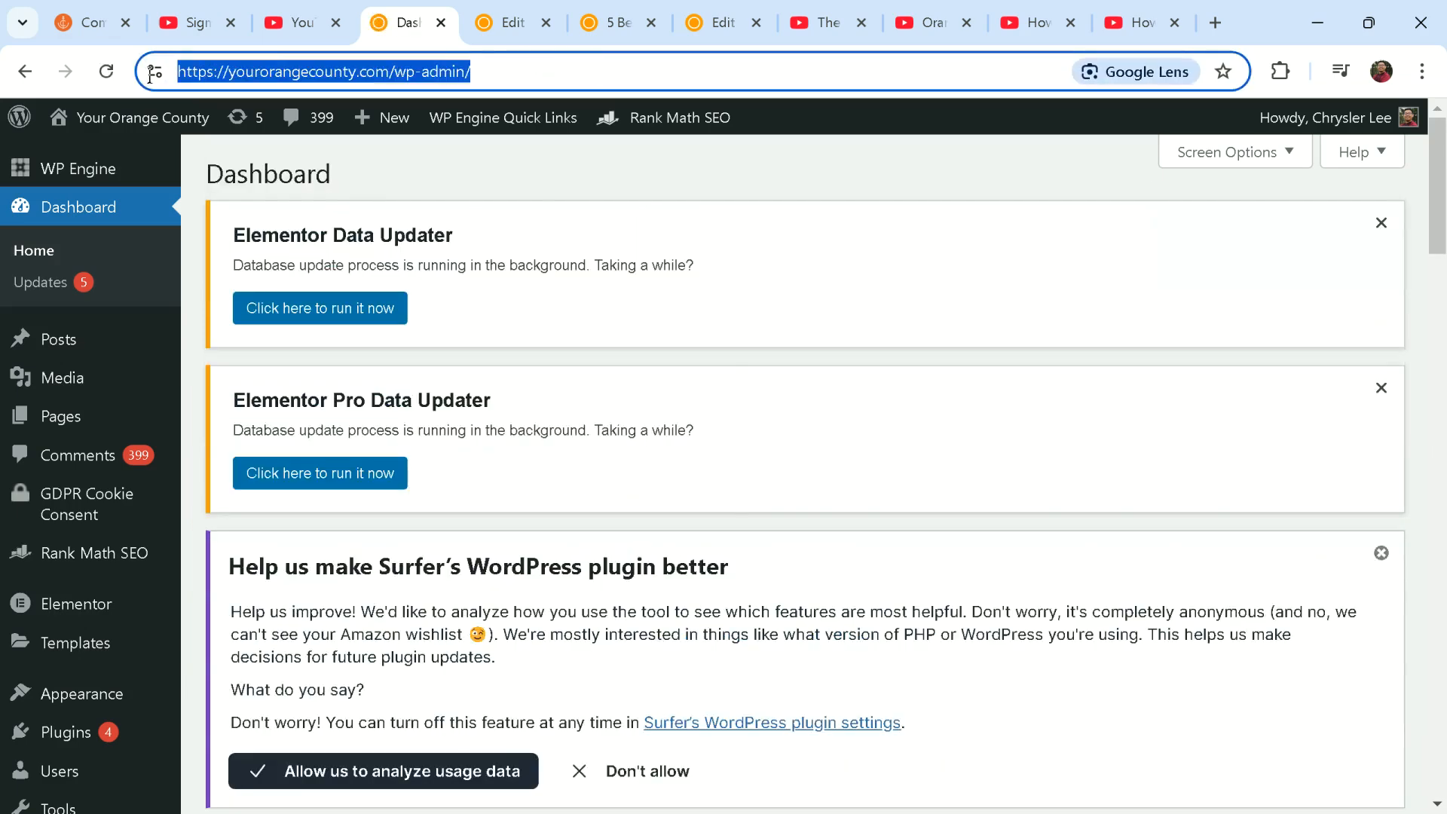
pyautogui.click(854, 187)
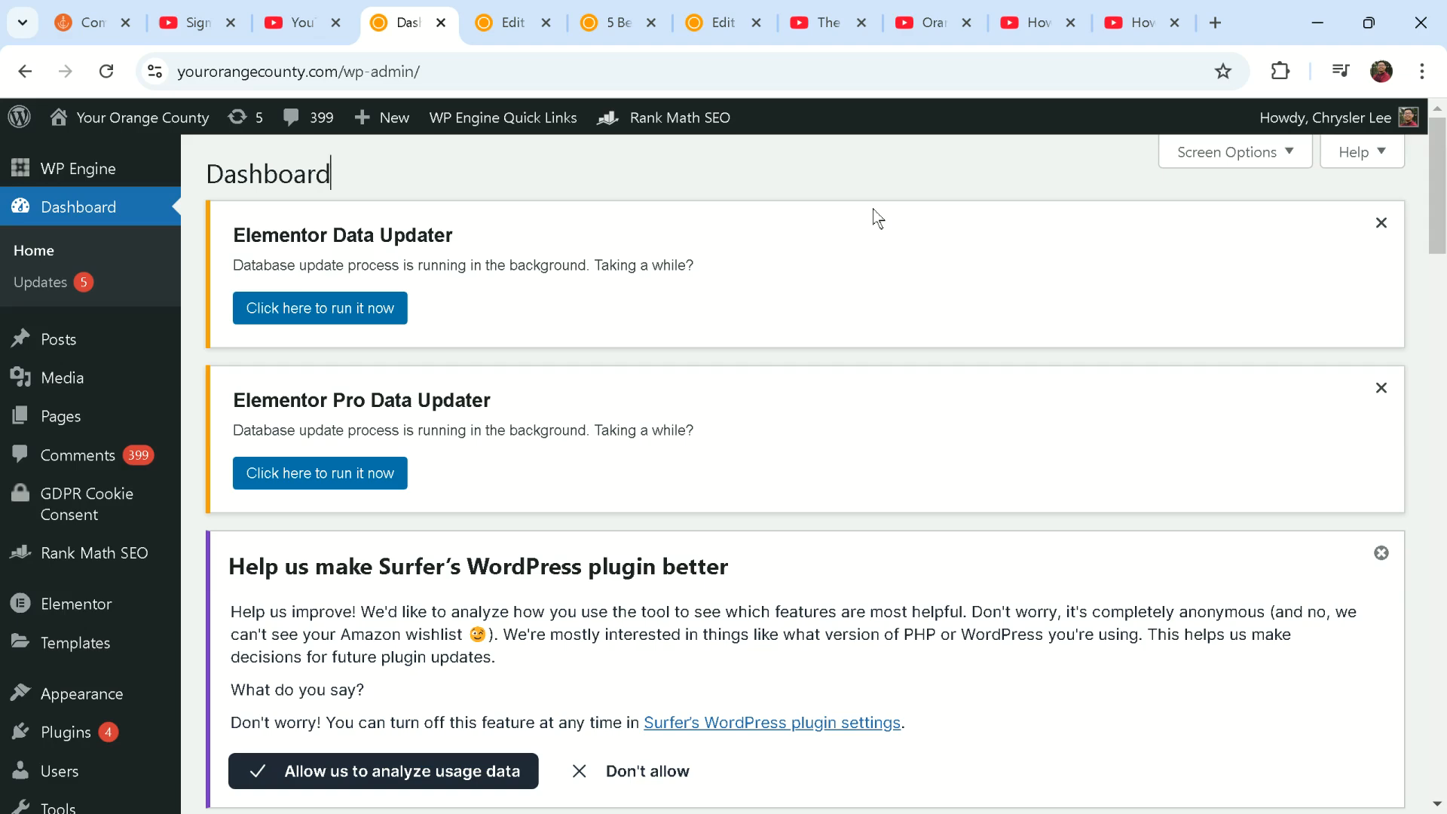
# - Open the blog post "5 Best Bagel Shops In Orange County" from the posts list for editing with Elementor
pyautogui.click(104, 342)
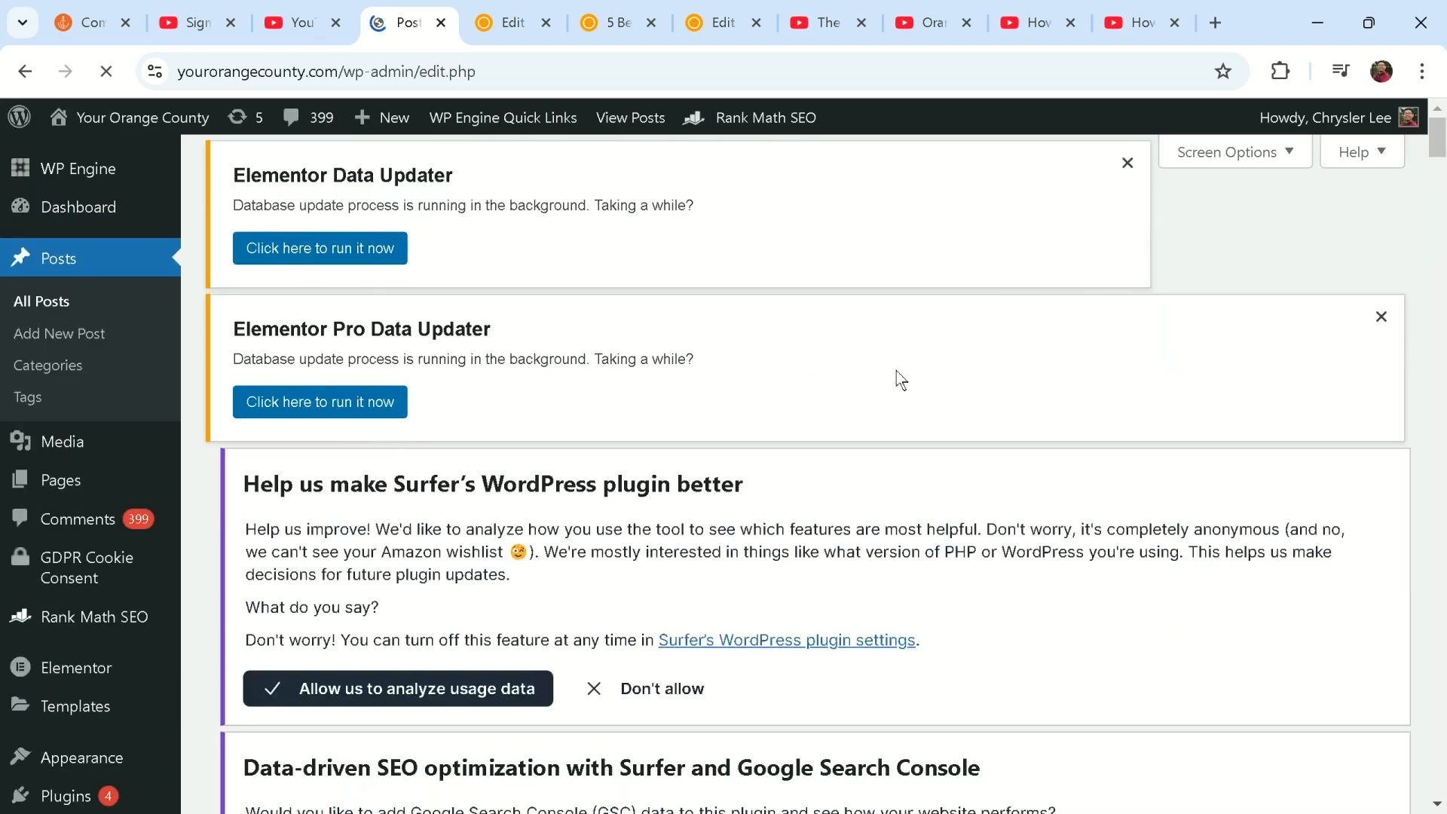
pyautogui.scroll(-10, 900, 379)
pyautogui.scroll(-18, 895, 385)
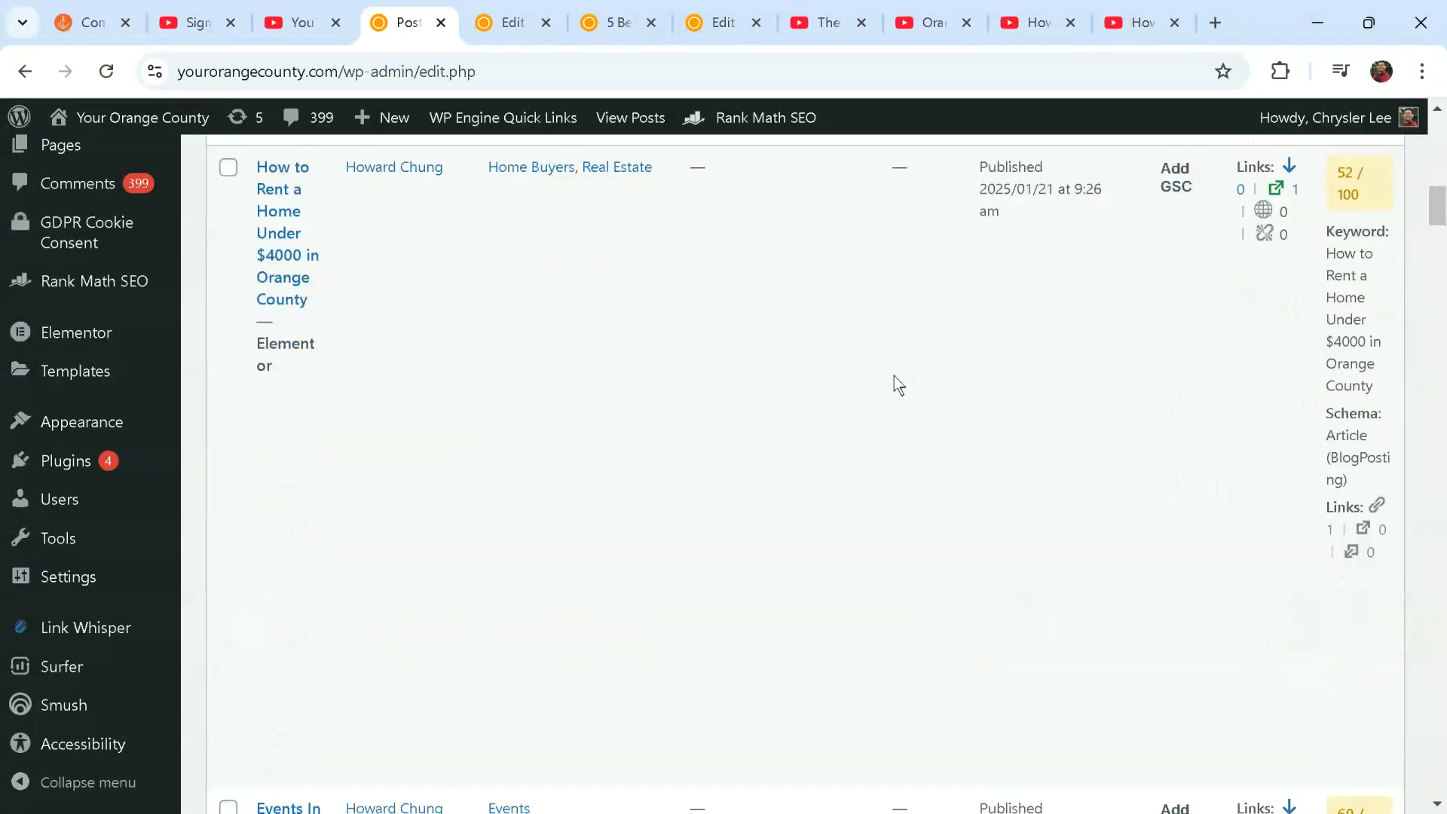
pyautogui.moveTo(320, 480)
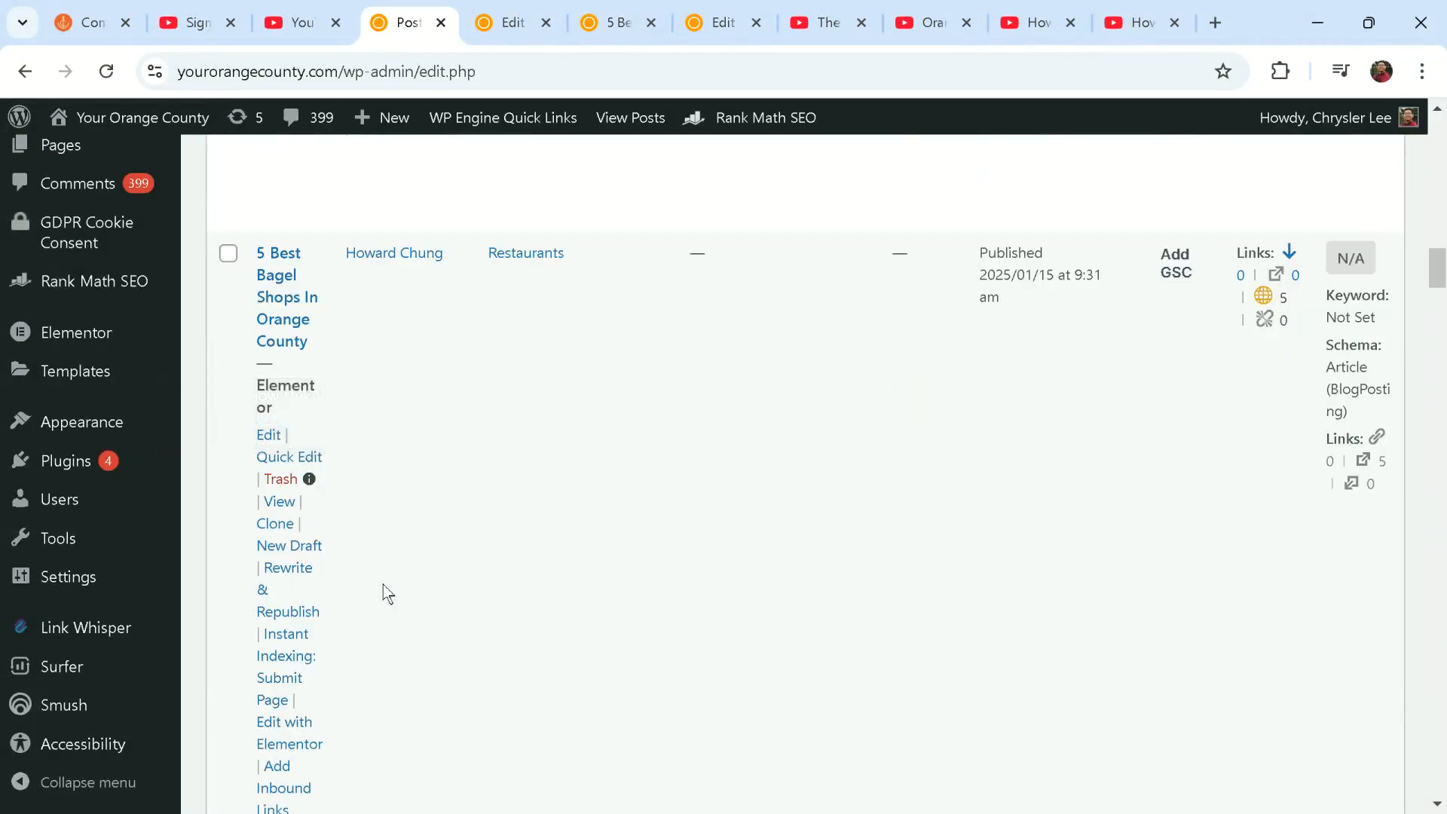
pyautogui.scroll(-1, 390, 595)
pyautogui.click(308, 633)
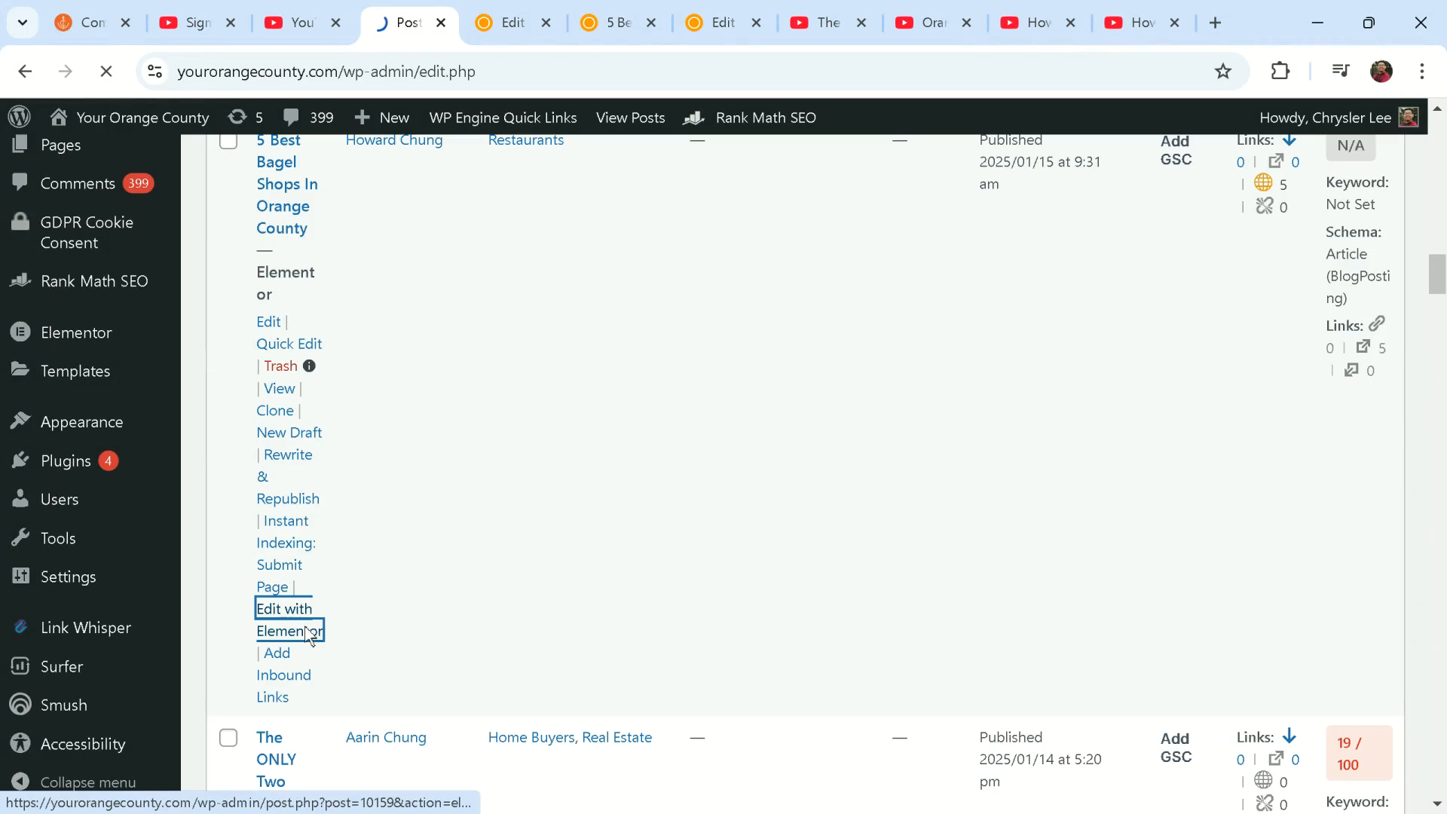
pyautogui.scroll(1, 356, 663)
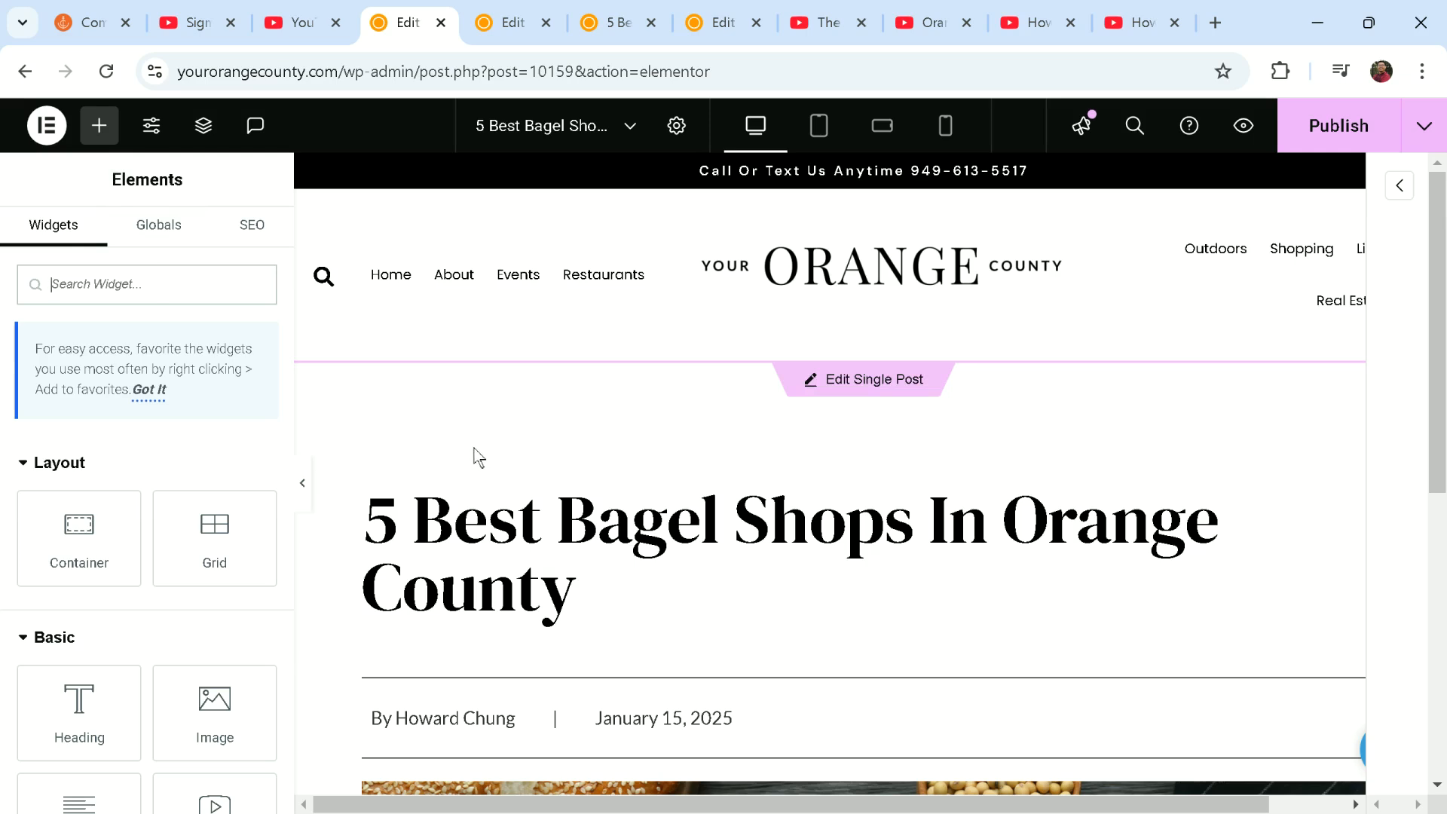
# - Add a Video widget directly below the existing National Bagel Day video in the post's I Love Bagels section
pyautogui.write('video')
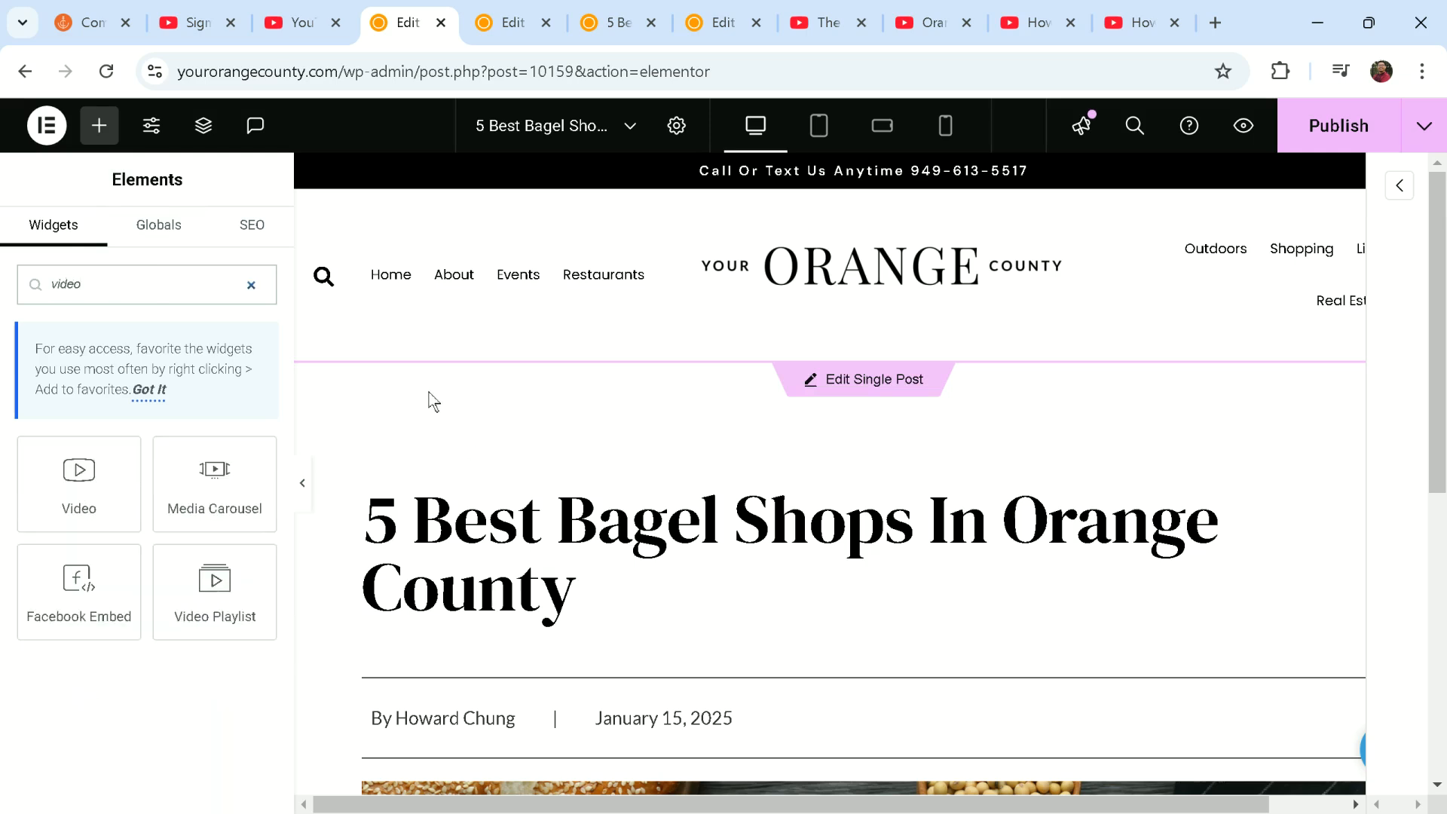
pyautogui.scroll(-15, 452, 410)
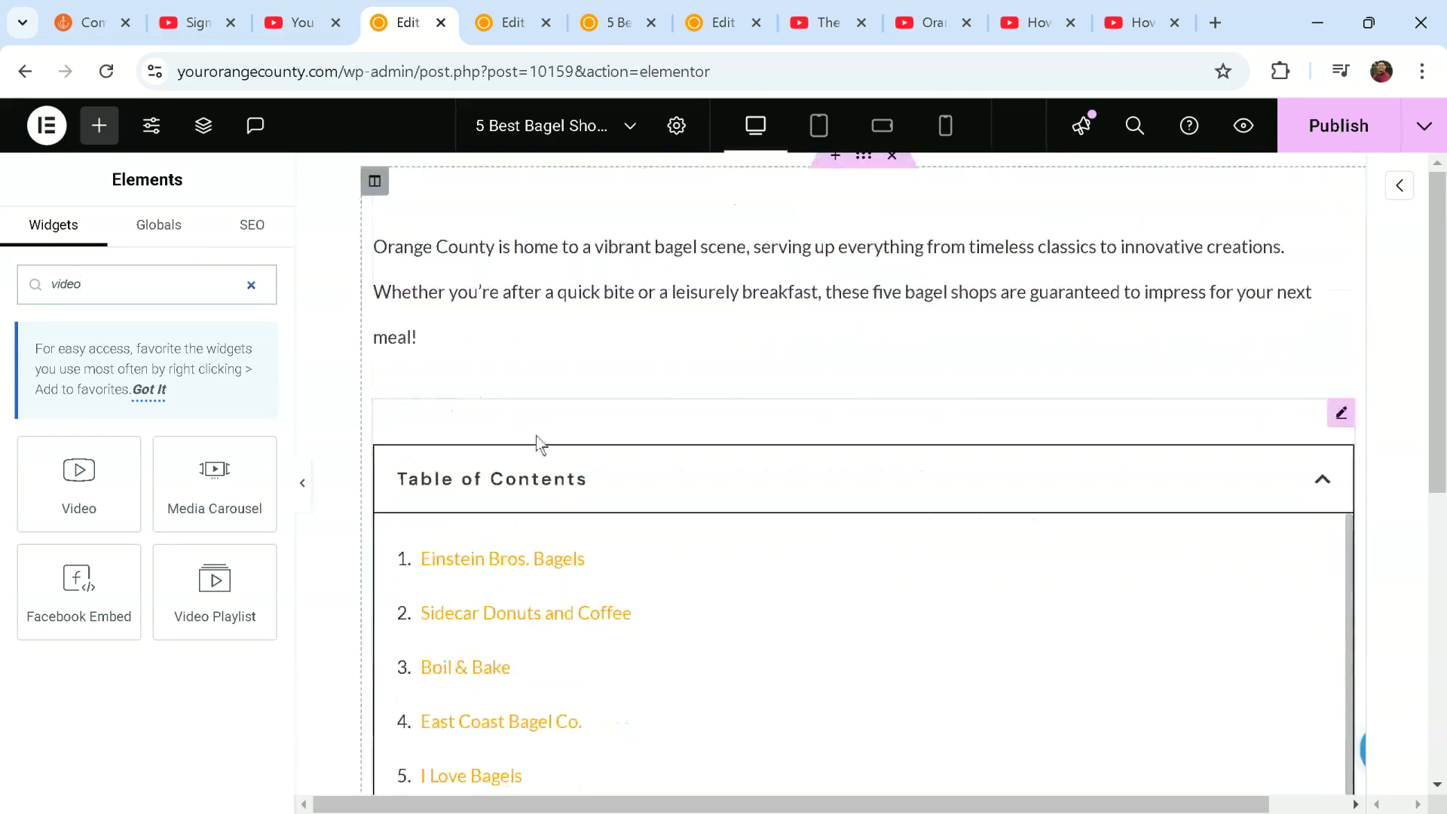
pyautogui.scroll(-5, 542, 467)
pyautogui.scroll(-6, 603, 556)
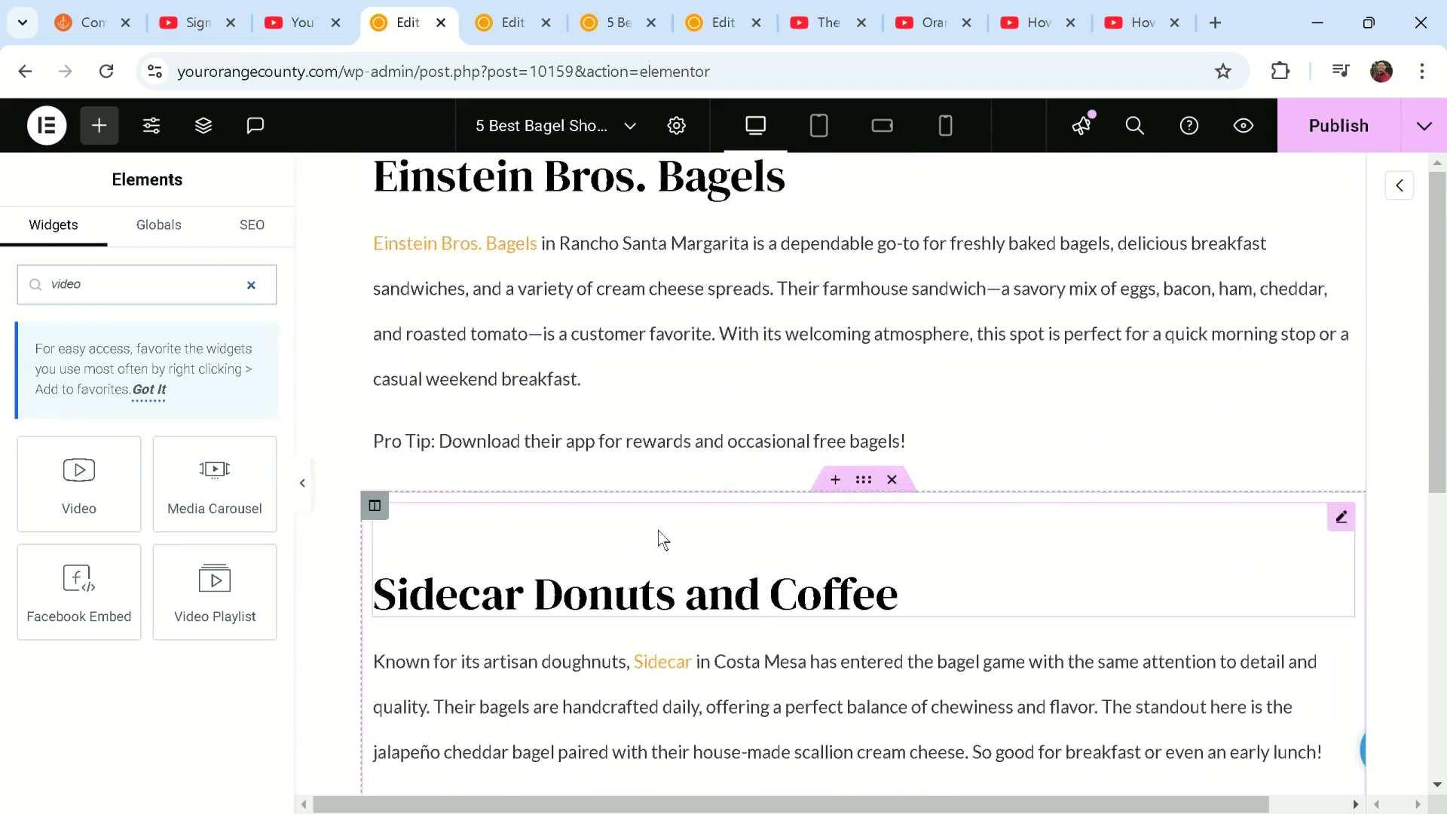
pyautogui.scroll(-20, 663, 539)
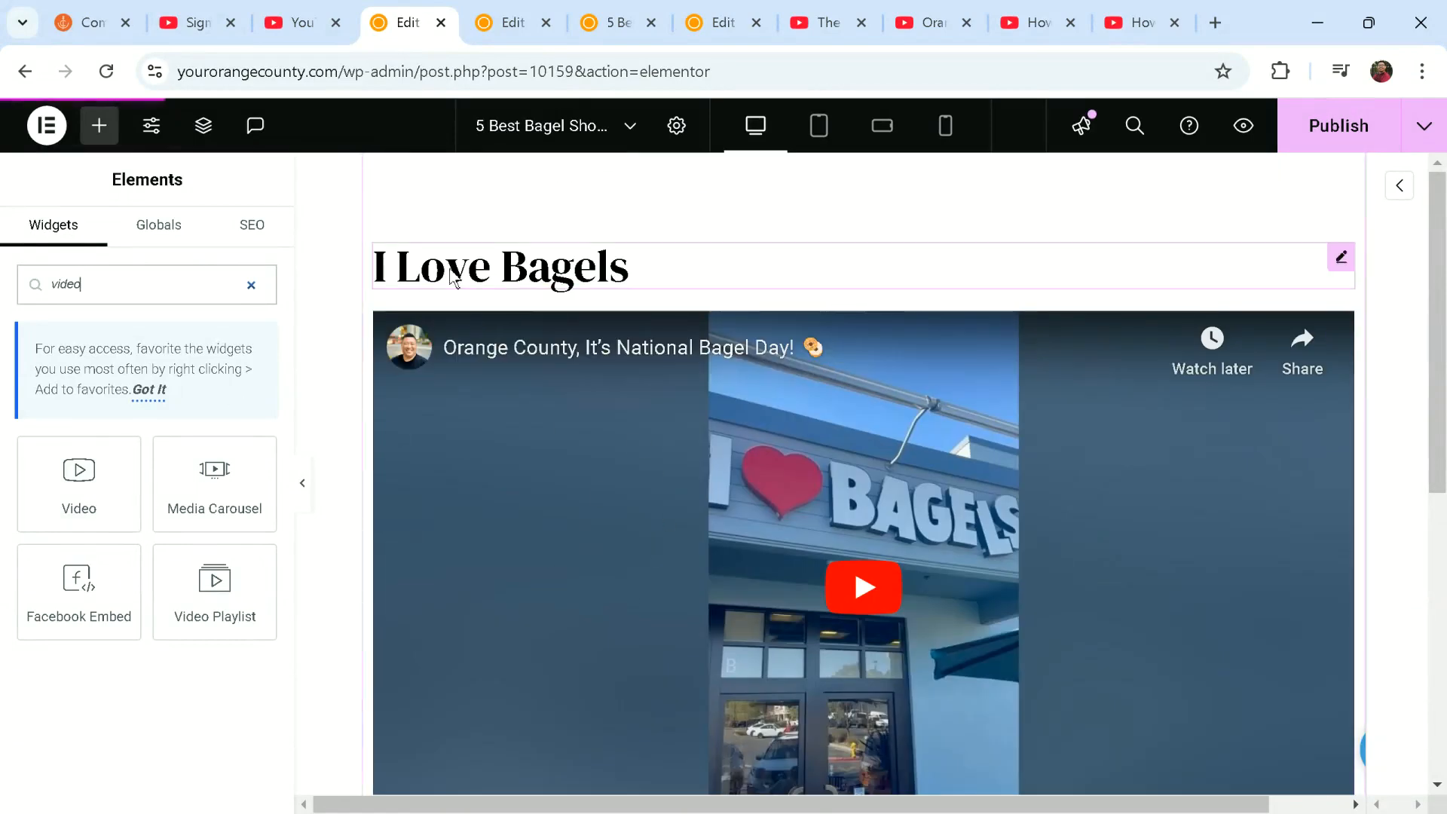
pyautogui.scroll(-7, 319, 477)
pyautogui.moveTo(105, 491); pyautogui.dragTo(649, 335)
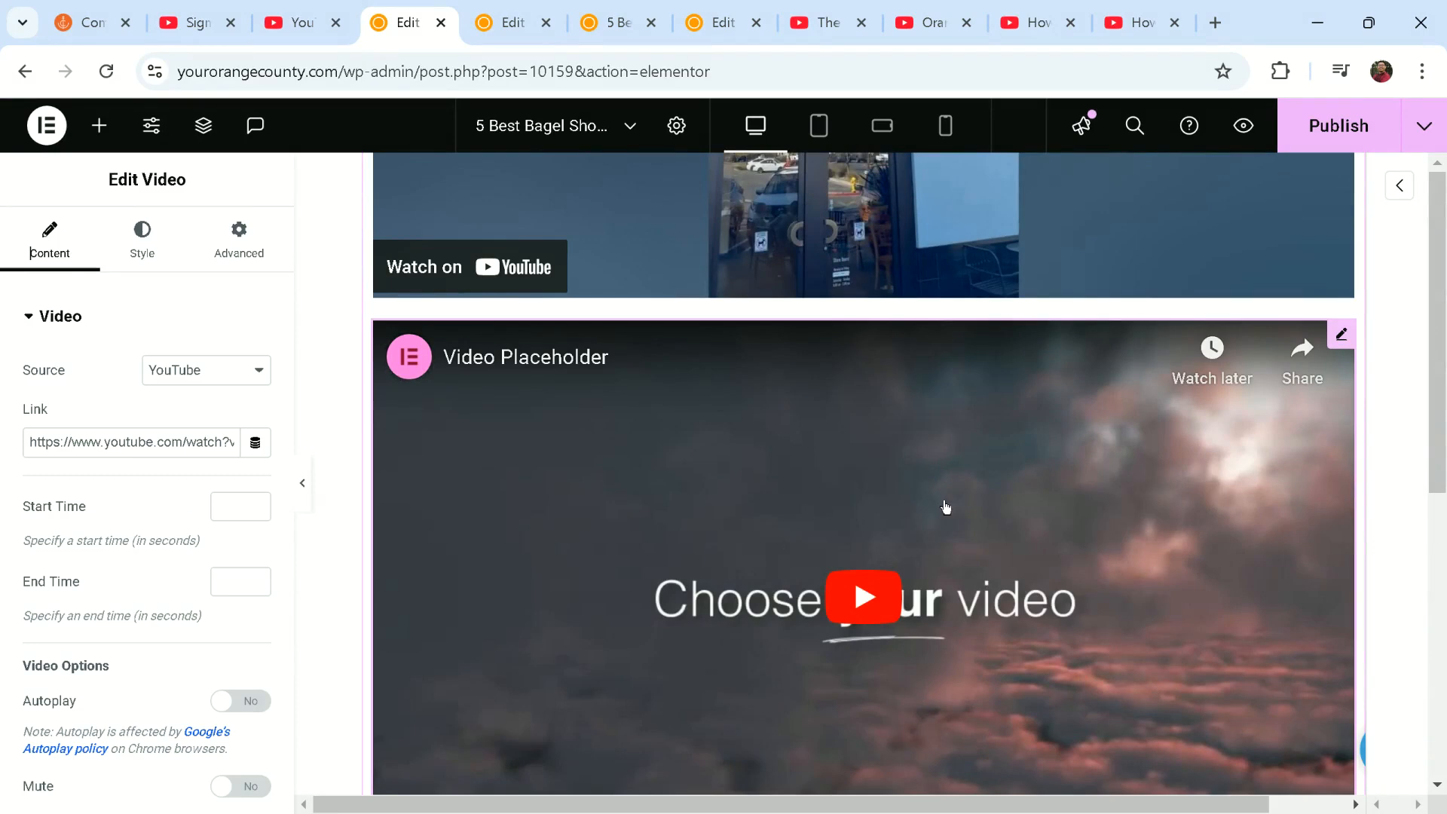
# - Switch to the Orange County National Bagel Day Short on YouTube and copy its share link
pyautogui.scroll(5, 946, 507)
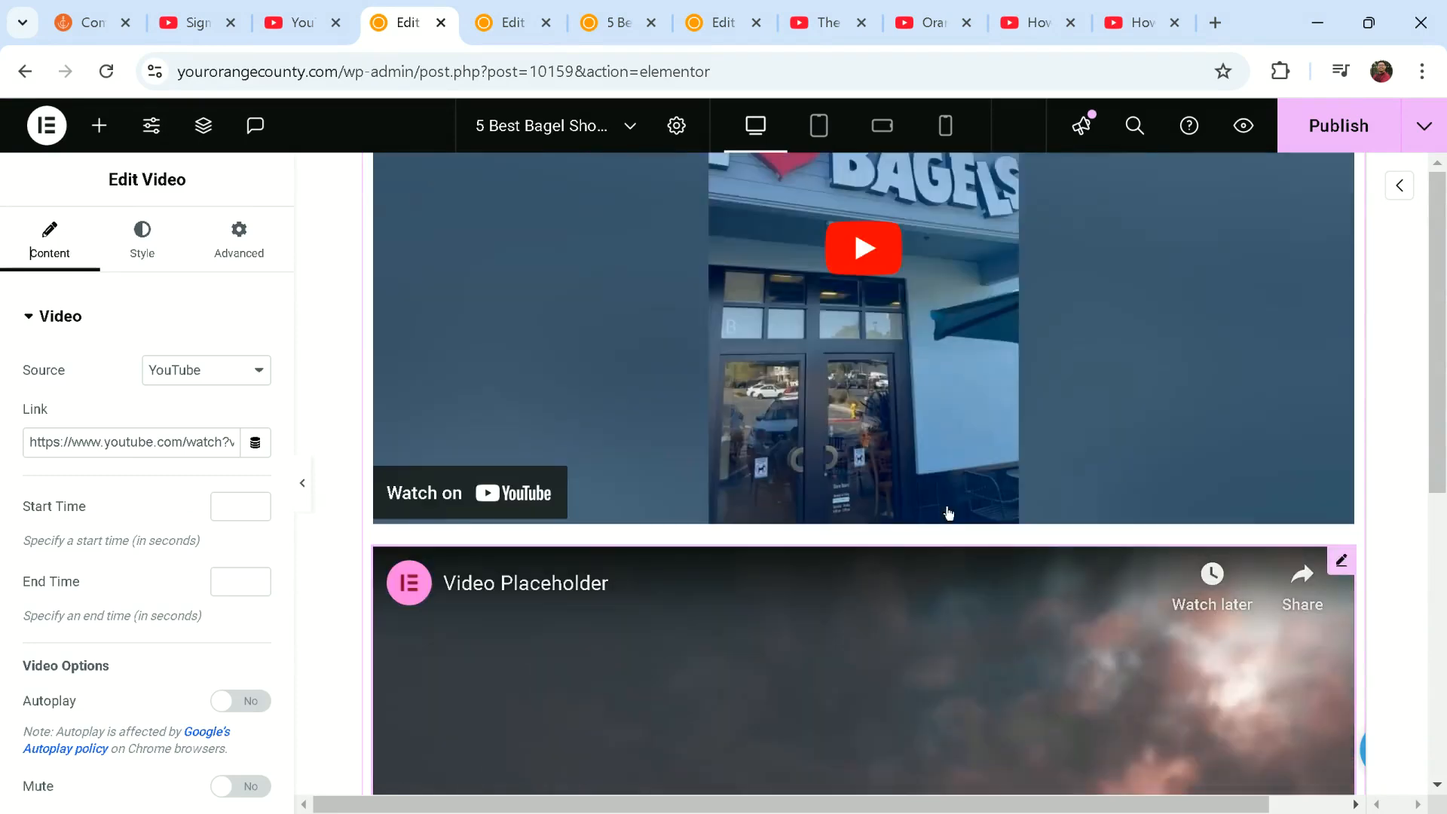
pyautogui.scroll(-6, 952, 517)
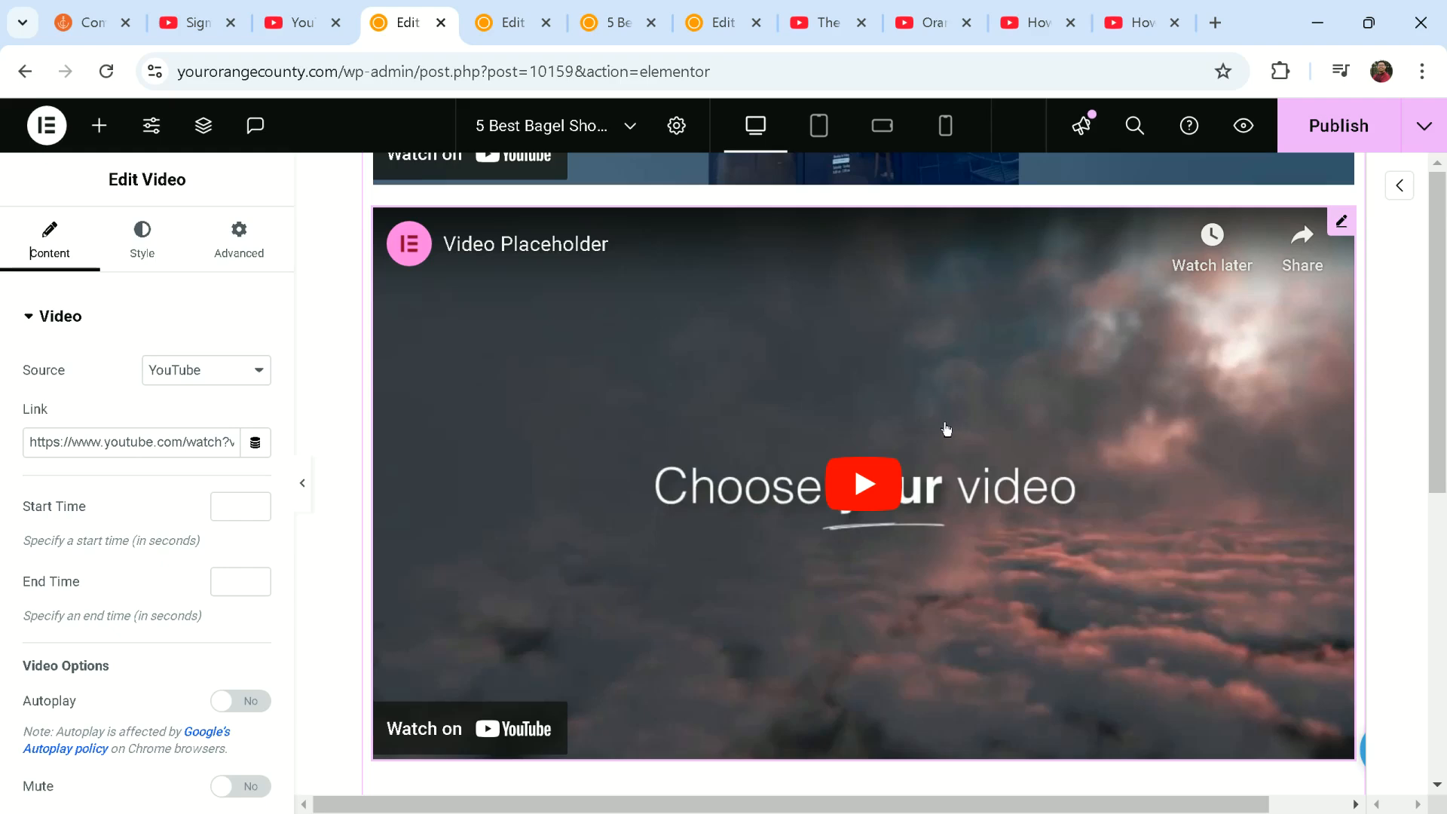
pyautogui.scroll(2, 940, 456)
pyautogui.scroll(2, 934, 502)
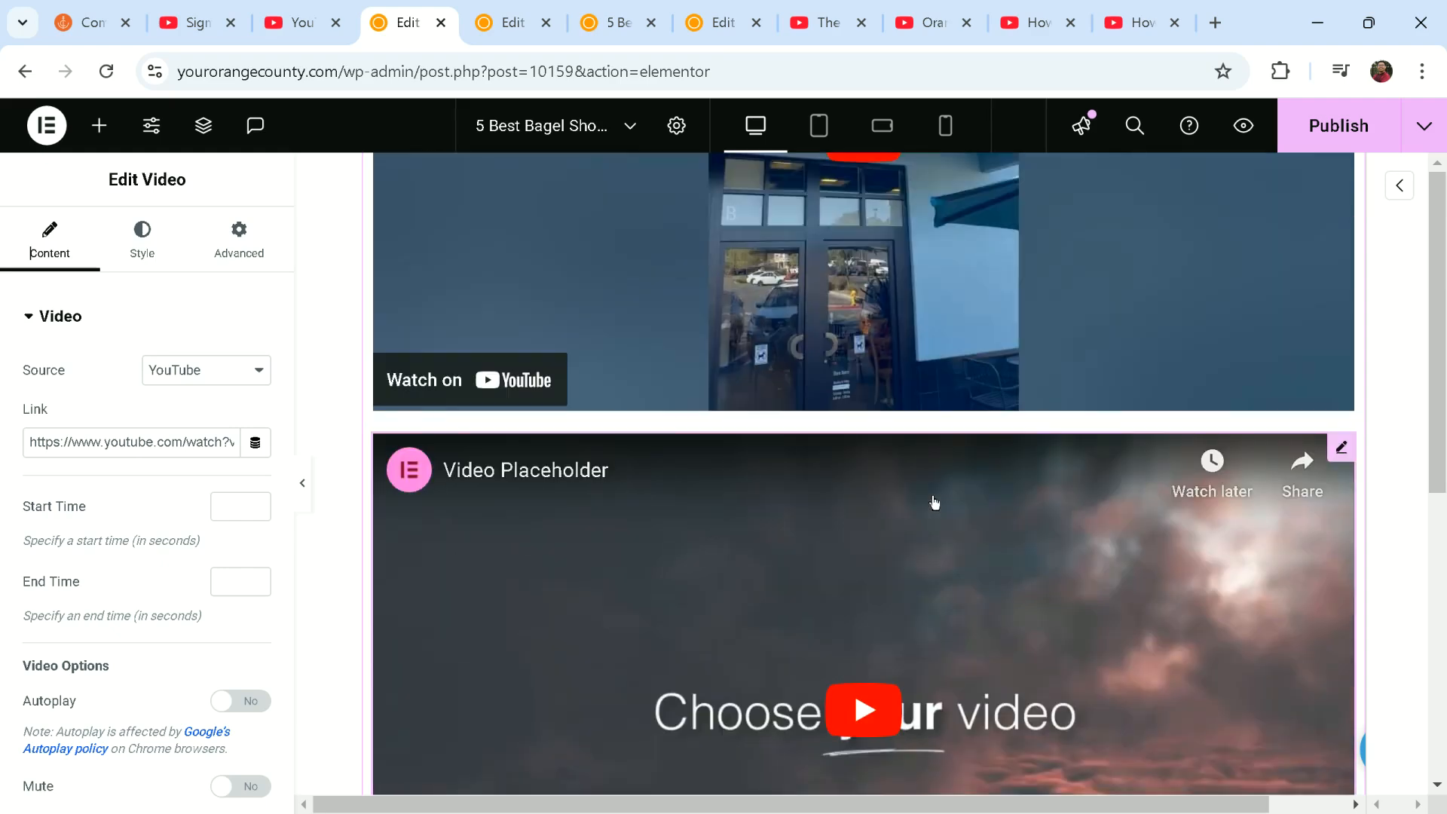
pyautogui.scroll(-2, 936, 500)
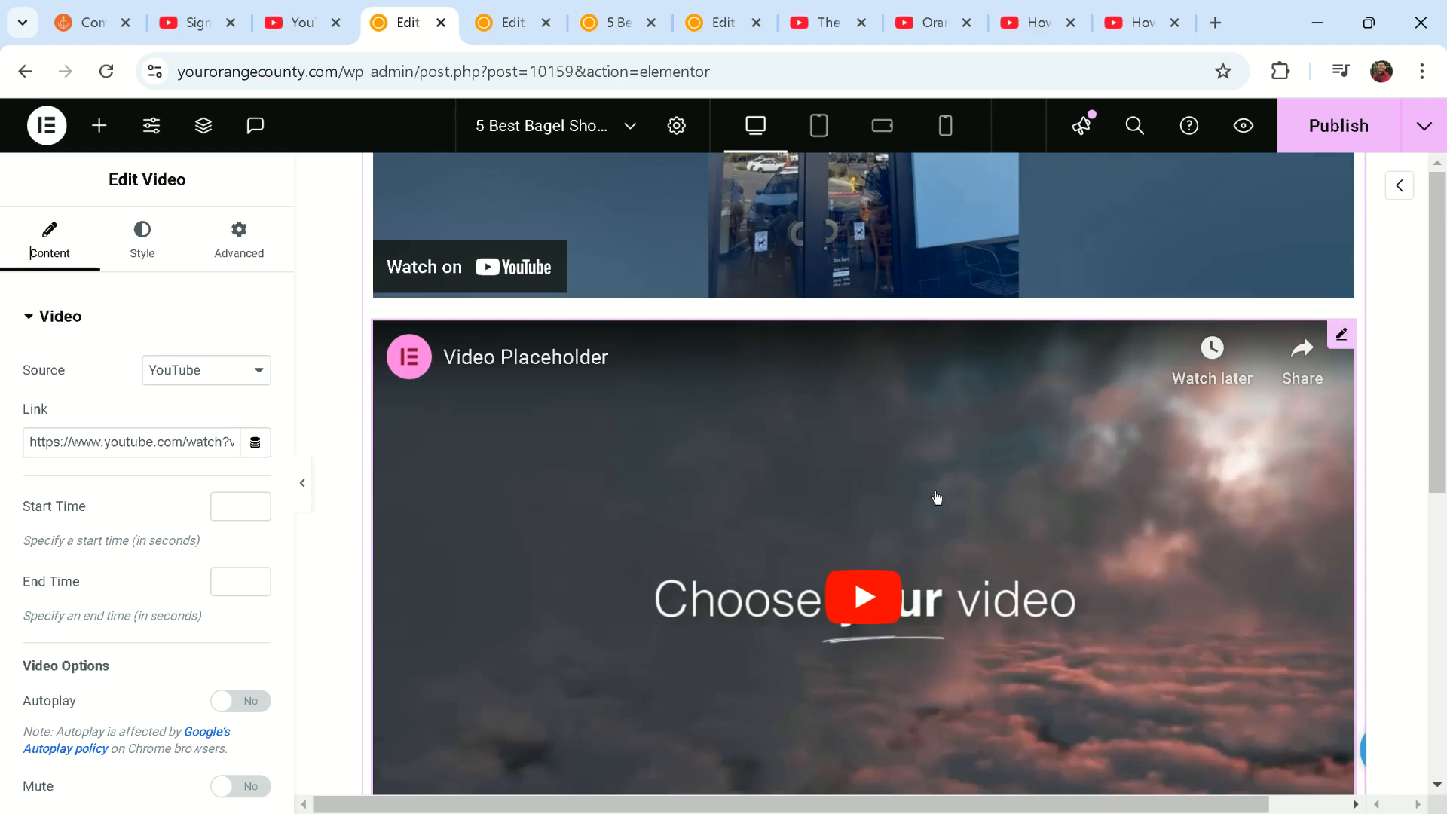
pyautogui.click(1038, 23)
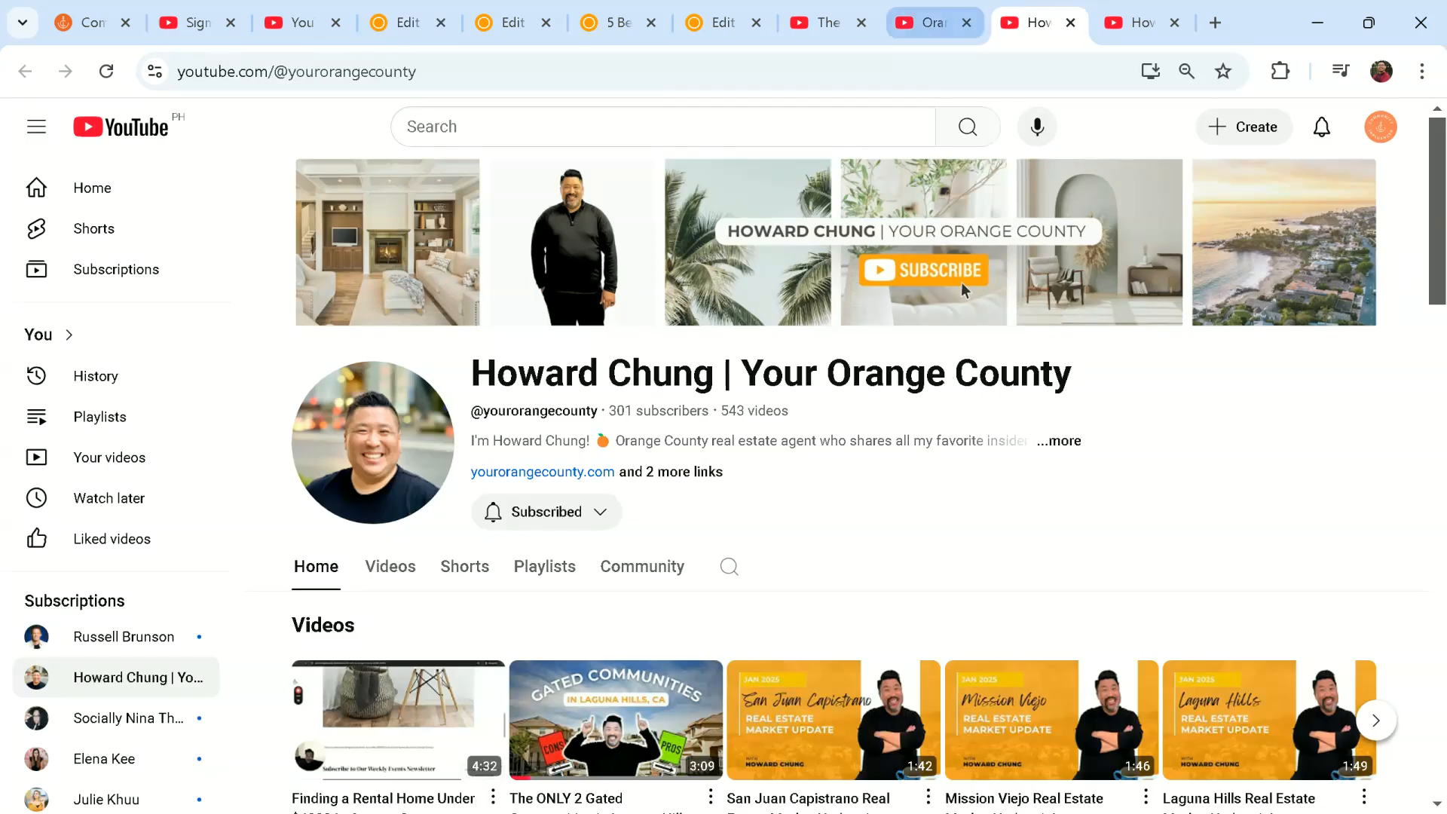
pyautogui.click(932, 23)
pyautogui.click(930, 537)
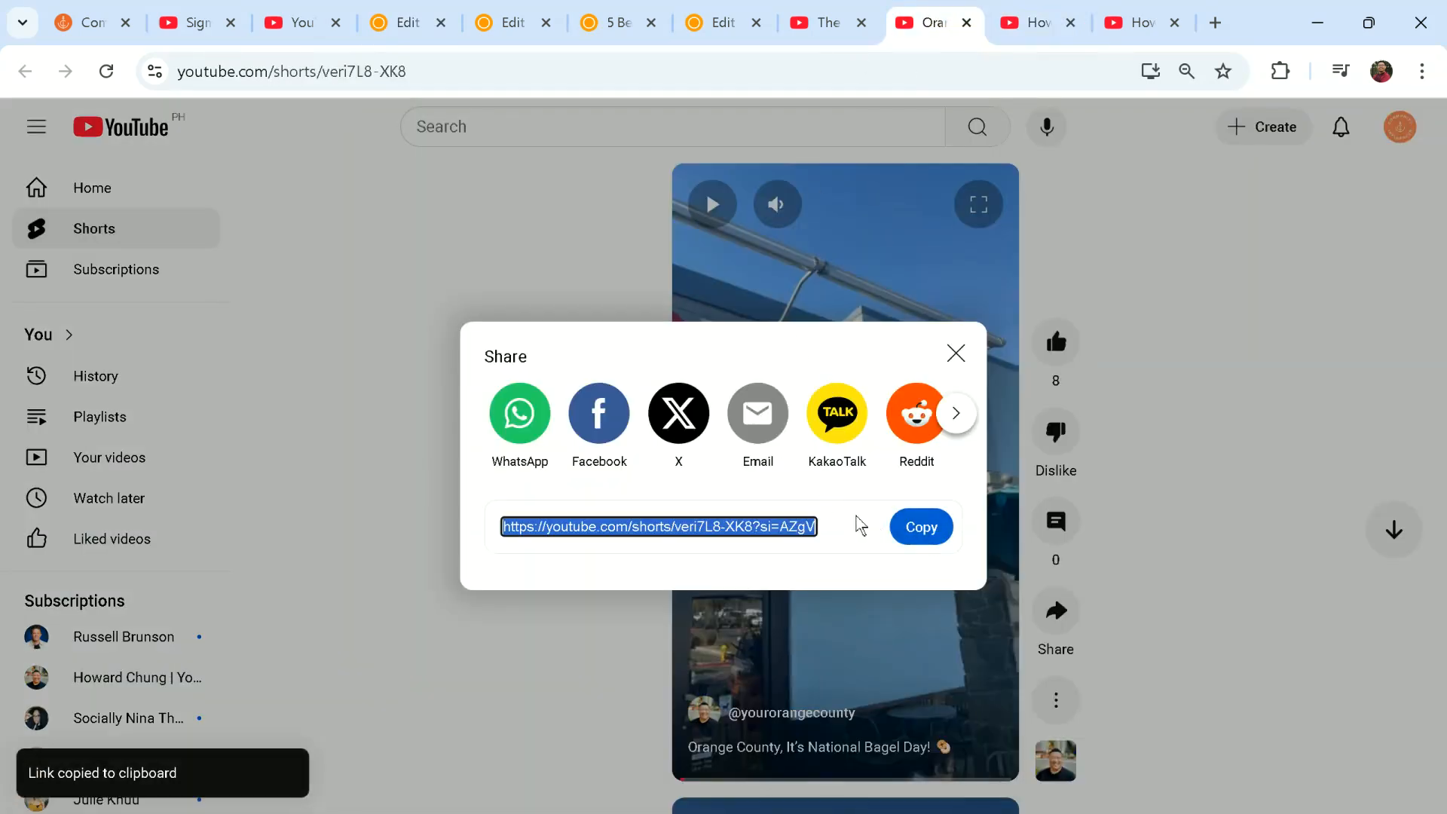
# - Try the copied Shorts share link as the new video widget's YouTube link, and undo the replacement
pyautogui.click(408, 23)
pyautogui.click(196, 442)
pyautogui.hotkey('ctrl', 'a')
pyautogui.hotkey('ctrl', 'v')
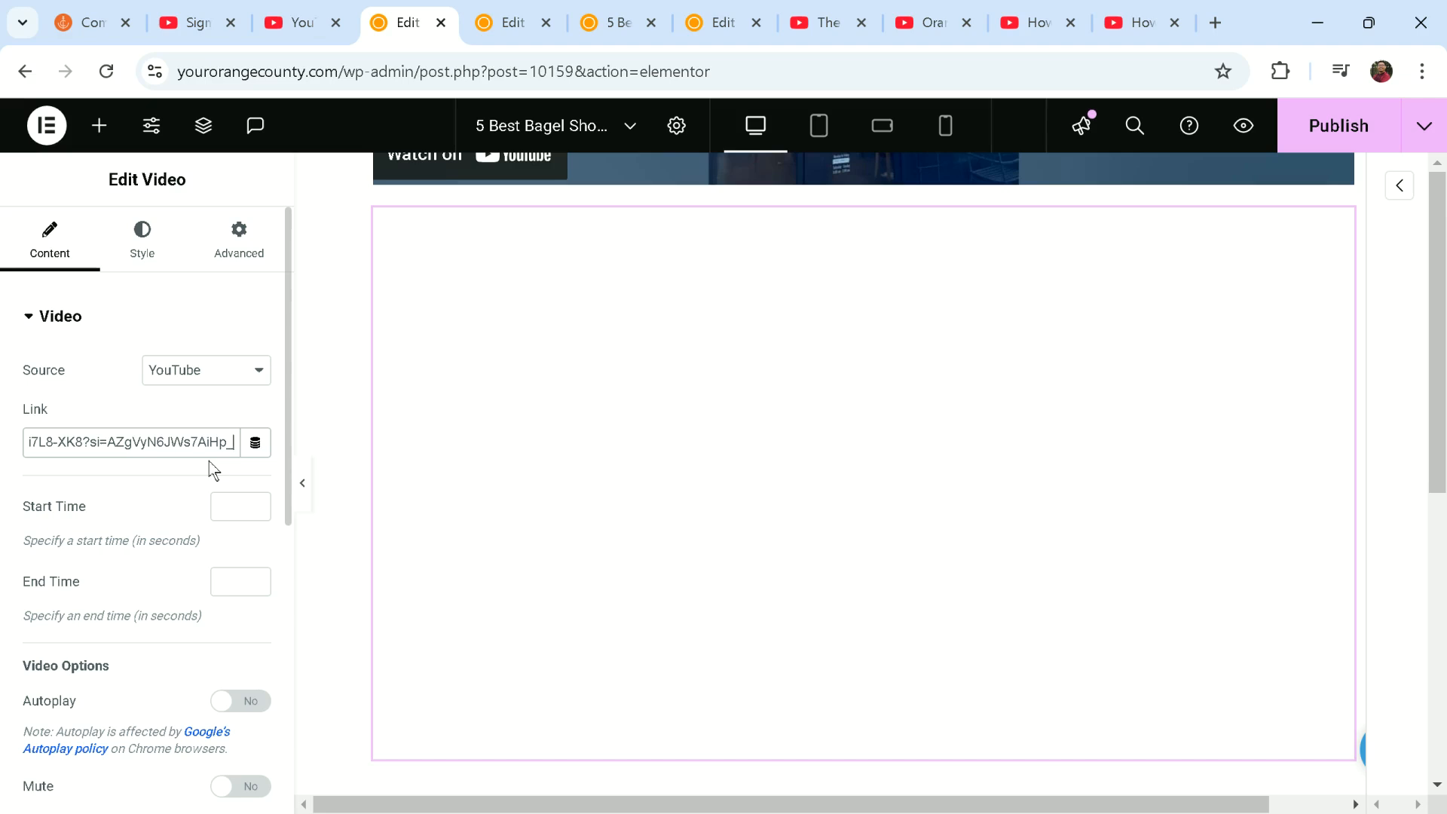
pyautogui.hotkey('ctrl', 'z')
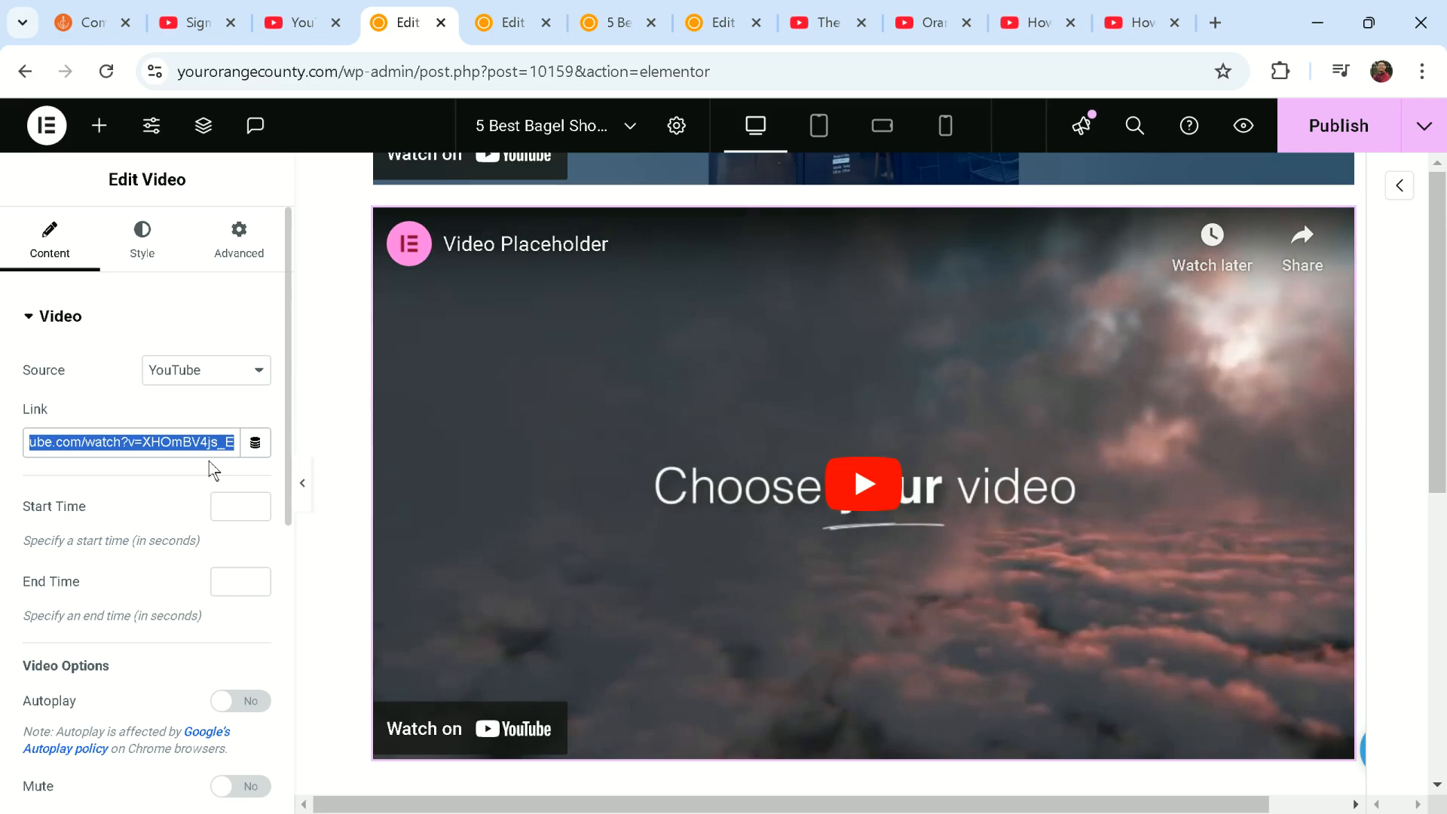
# - Examine the structure of the new widget's placeholder link, highlighting the video ID that follows "watch?v="
pyautogui.click(228, 443)
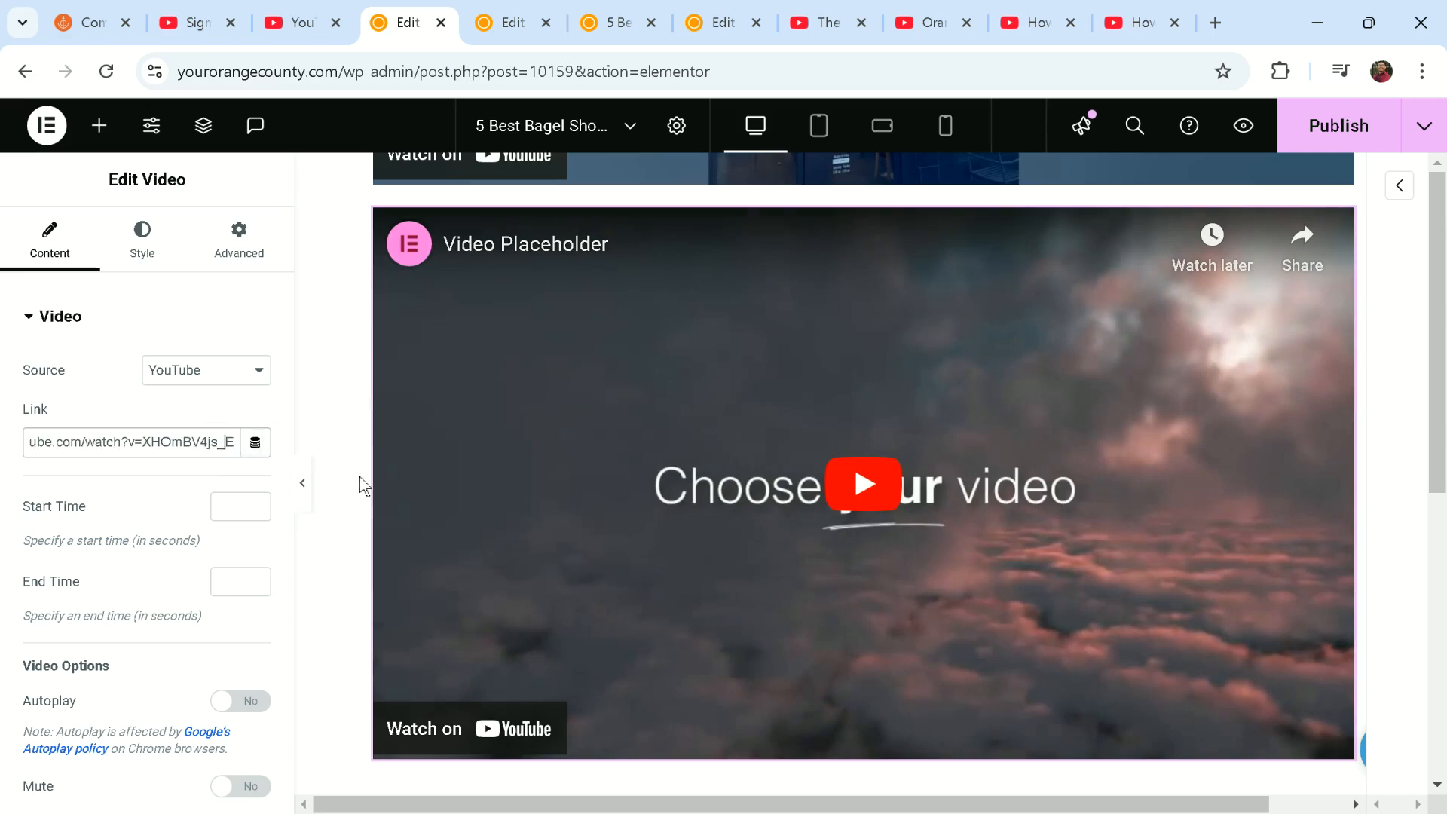
pyautogui.press('Left')
pyautogui.press('Left')
pyautogui.press('Left')
pyautogui.press('Left')
pyautogui.press('Left')
pyautogui.press('Left')
pyautogui.press('Left')
pyautogui.press('Left')
pyautogui.press('Left')
pyautogui.press('Left')
pyautogui.press('Left')
pyautogui.press('Left')
pyautogui.press('Left')
pyautogui.press('Left')
pyautogui.press('Left')
pyautogui.press('Left')
pyautogui.press('Left')
pyautogui.press('Left')
pyautogui.press('Left')
pyautogui.press('Left')
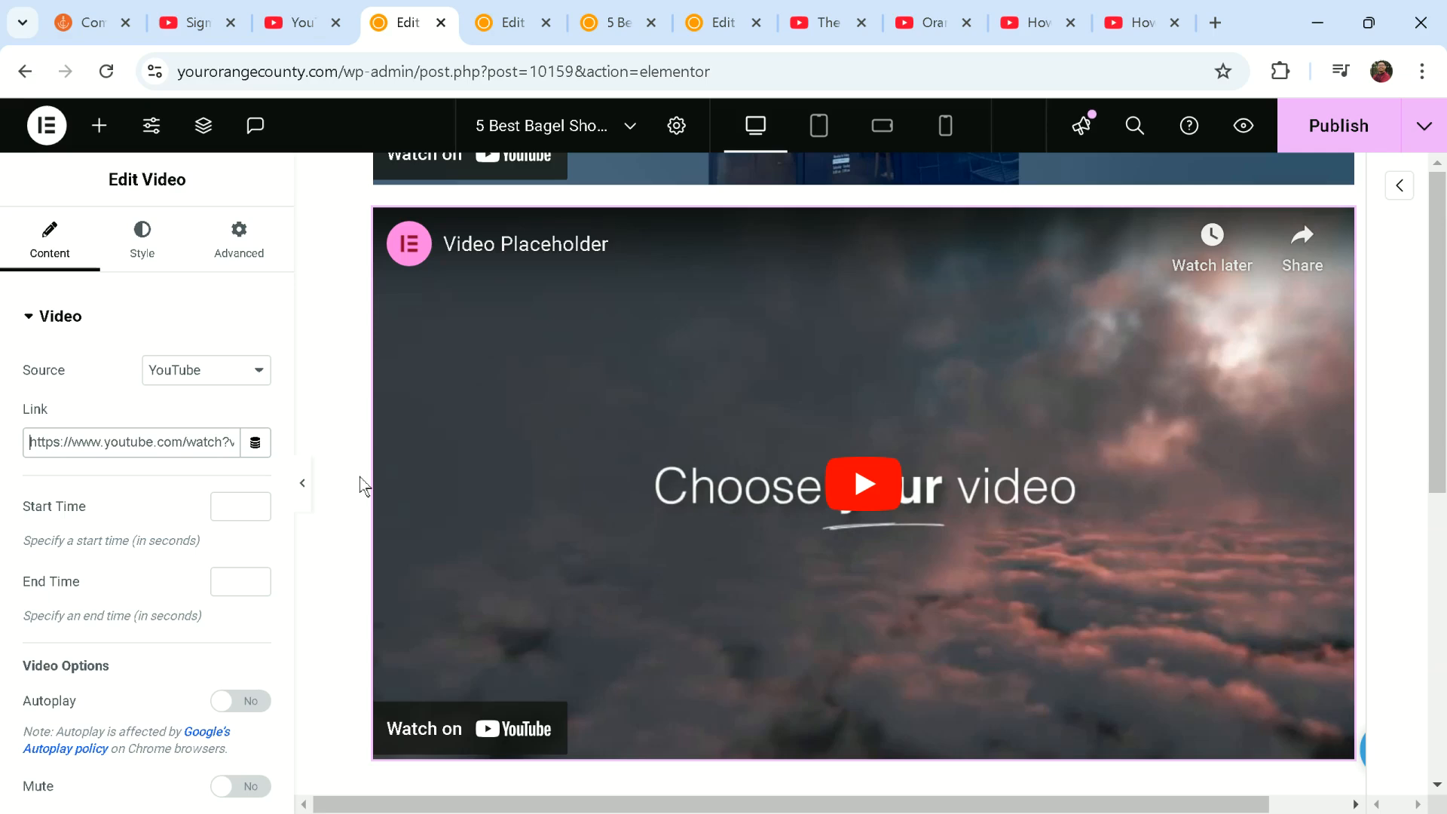
pyautogui.press('Right')
pyautogui.press('Right')
pyautogui.press('Right')
pyautogui.press('Right')
pyautogui.press('Right')
pyautogui.press('Right')
pyautogui.press('Right')
pyautogui.press('Right')
pyautogui.press('Right')
pyautogui.press('Right')
pyautogui.press('Right')
pyautogui.press('Right')
pyautogui.press('Right')
pyautogui.press('Right')
pyautogui.press('Right')
pyautogui.press('Right')
pyautogui.press('Right')
pyautogui.press('Right')
pyautogui.press('Right')
pyautogui.press('Right')
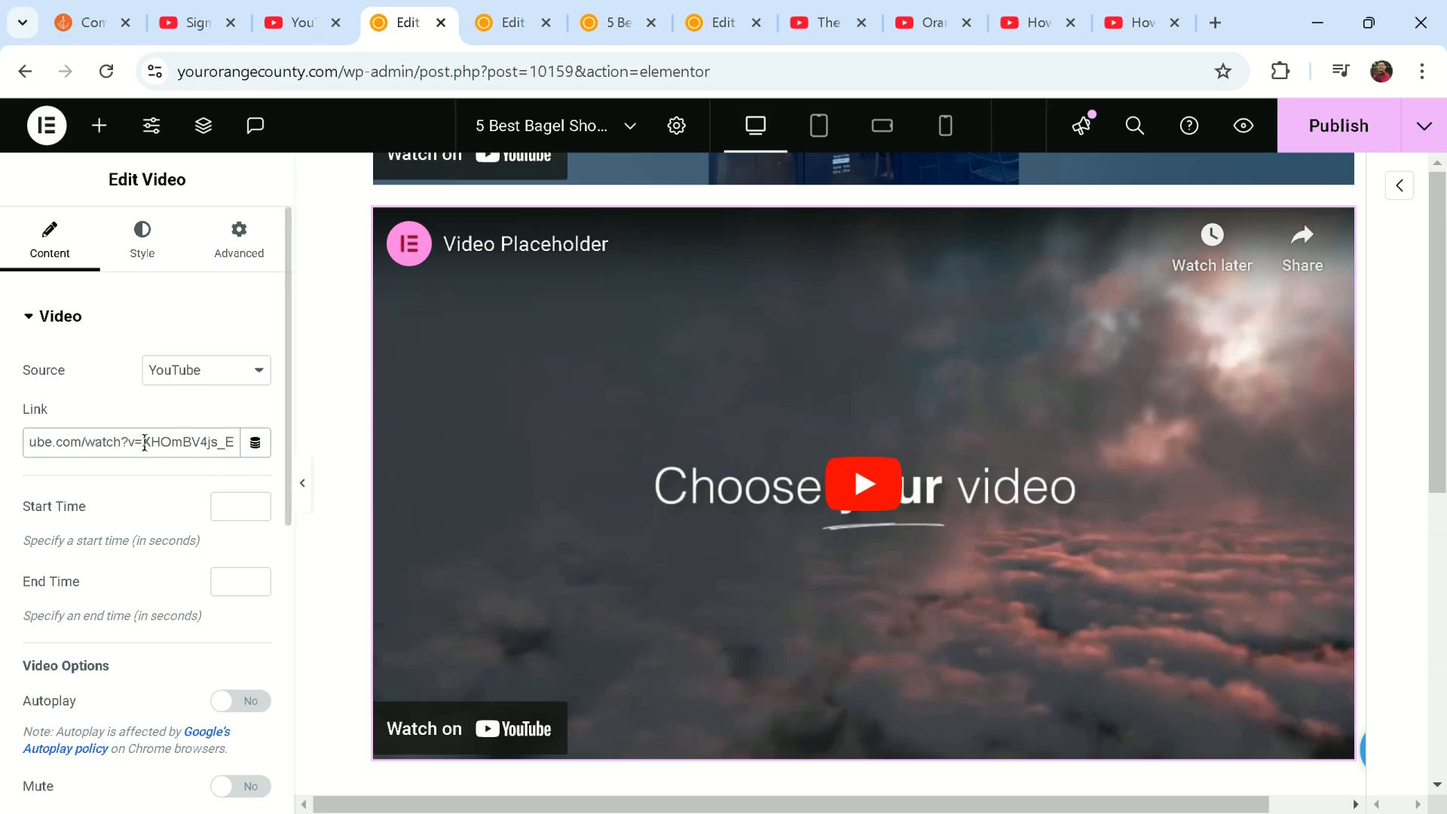
pyautogui.moveTo(143, 443); pyautogui.dragTo(235, 443)
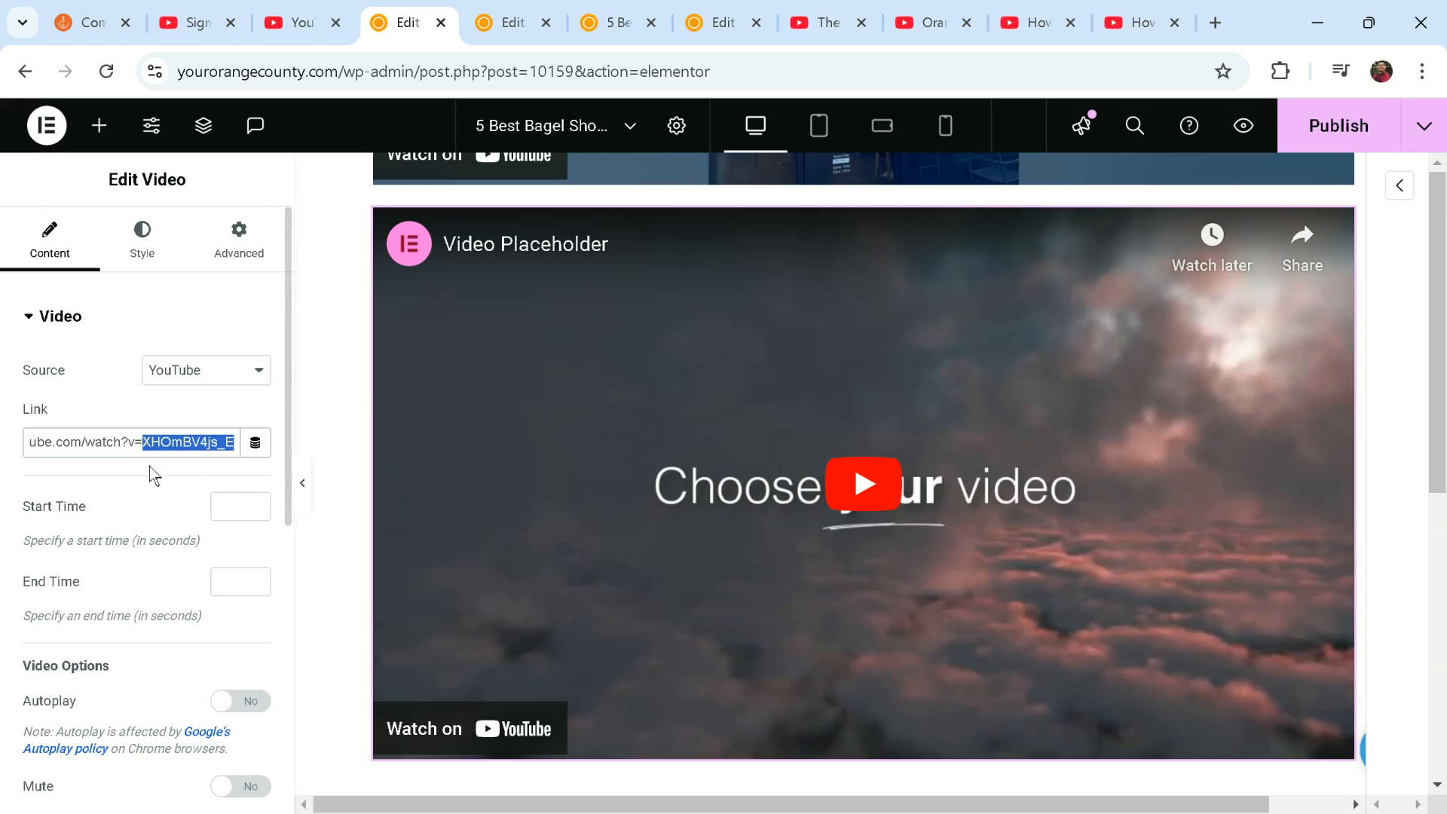
pyautogui.click(218, 443)
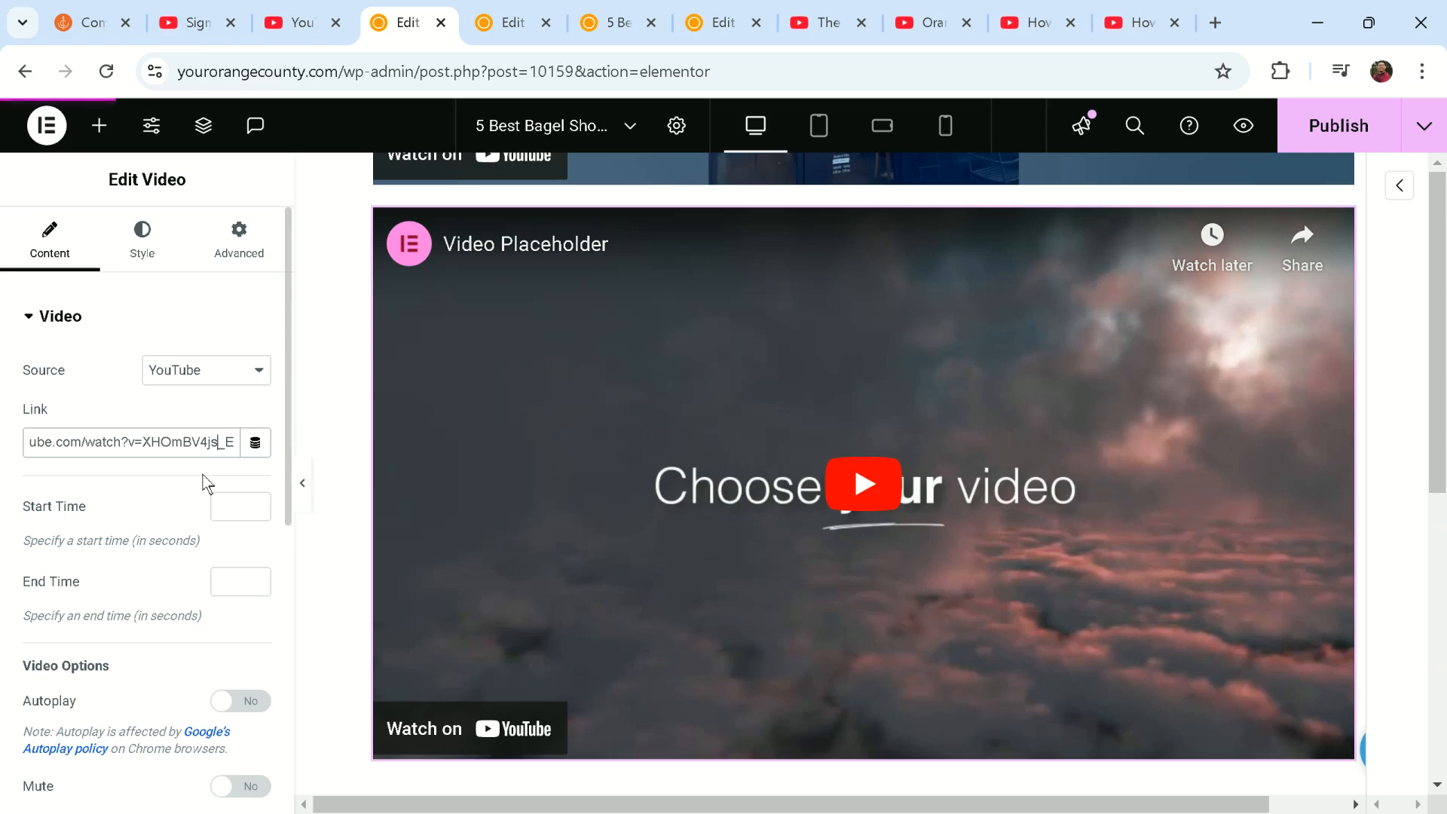
# - Copy only the video ID veri7L8-XK8 from the National Bagel Day Short's share link on YouTube
pyautogui.click(934, 23)
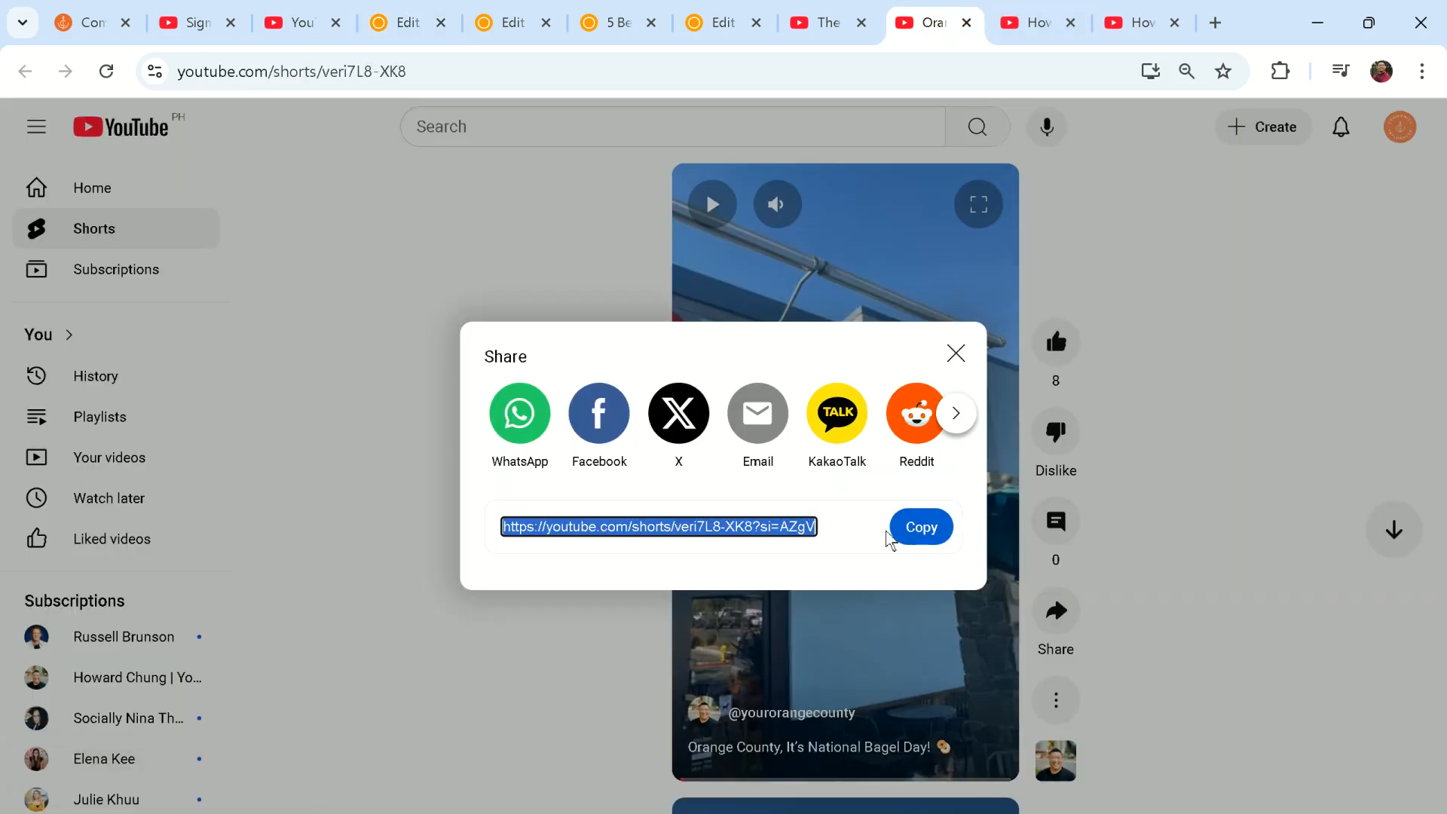
pyautogui.click(797, 527)
pyautogui.click(825, 528)
pyautogui.click(782, 527)
pyautogui.click(781, 528)
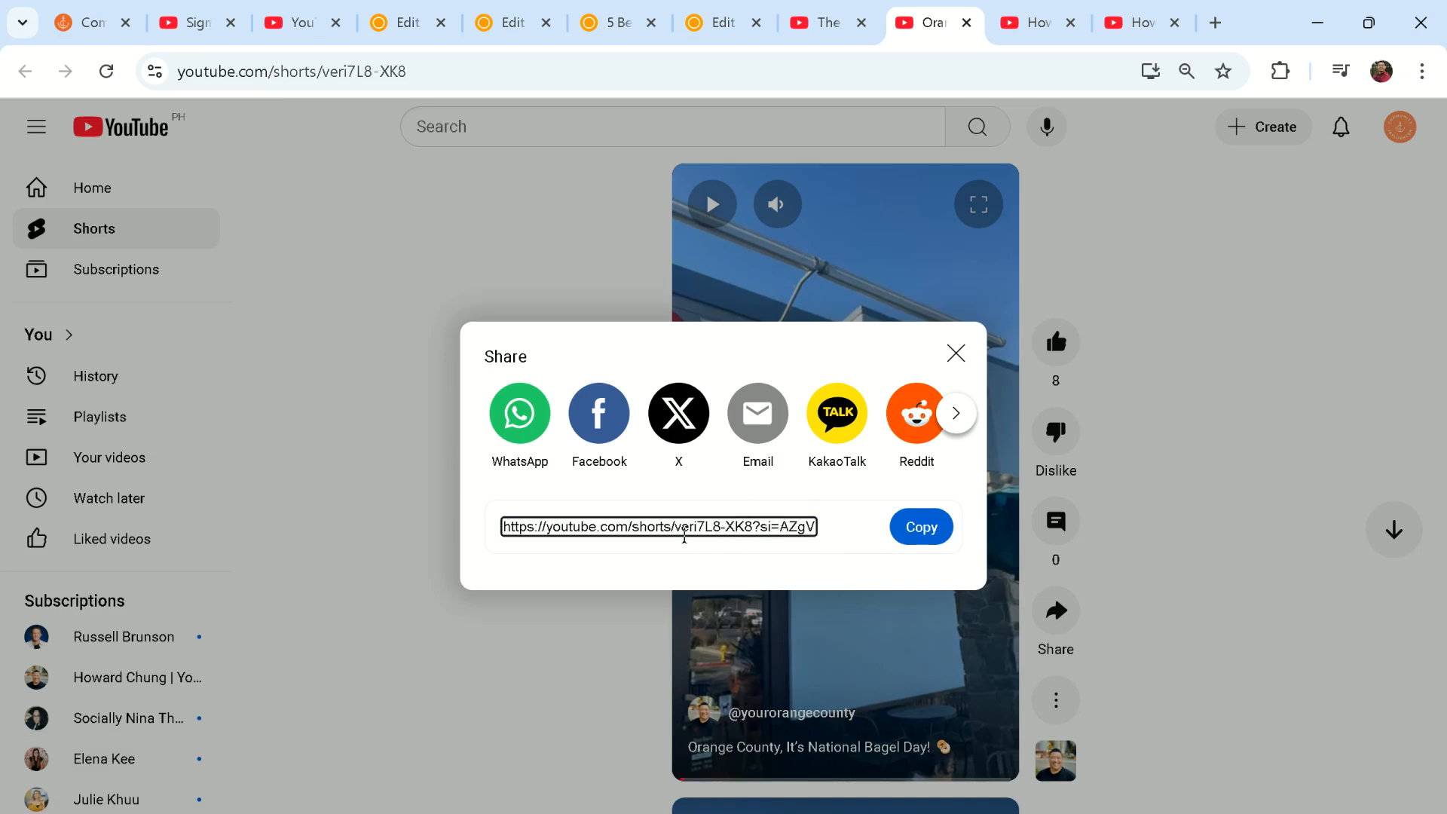
pyautogui.moveTo(675, 527); pyautogui.dragTo(754, 533)
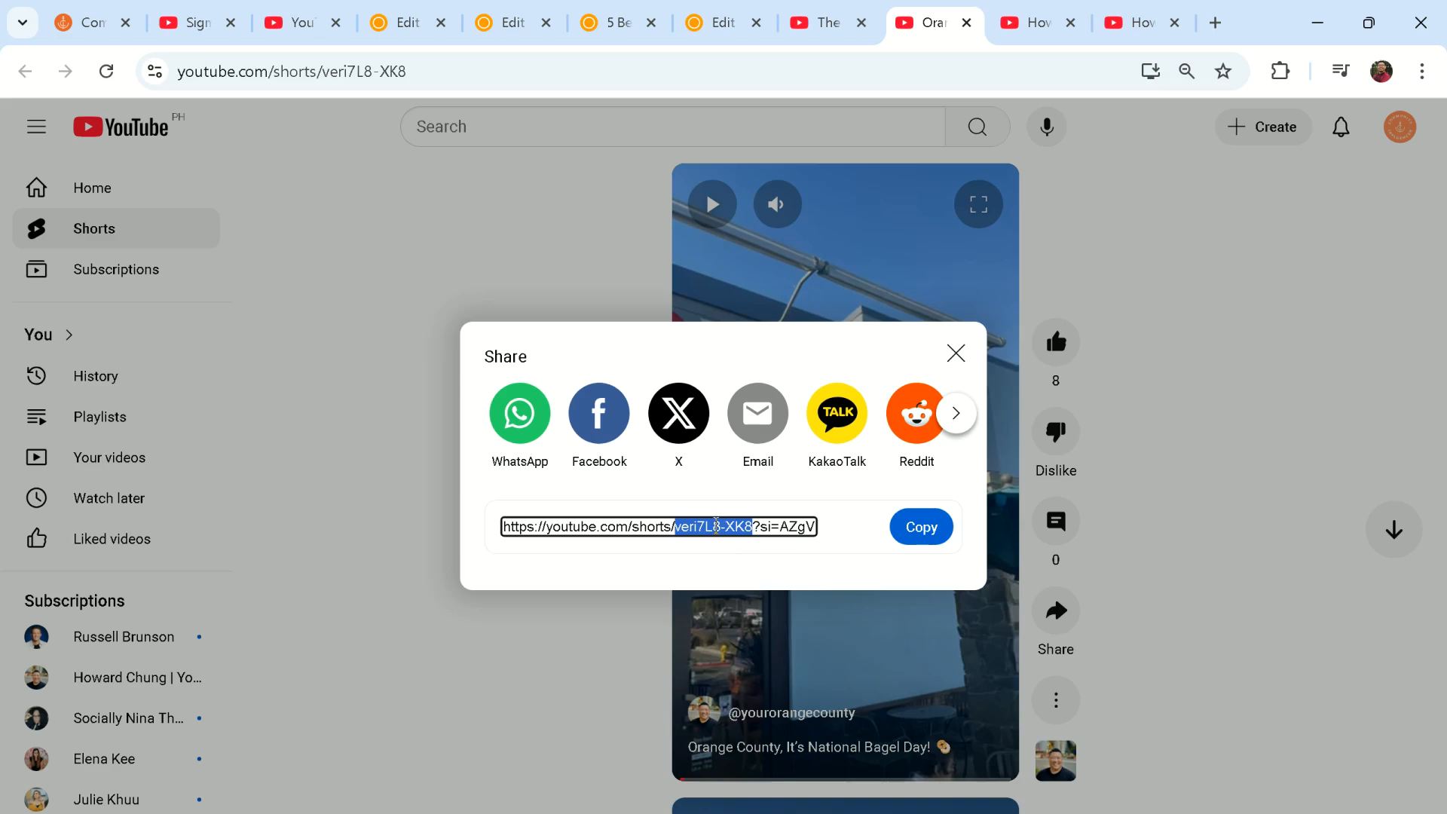
pyautogui.rightClick(716, 526)
pyautogui.click(810, 120)
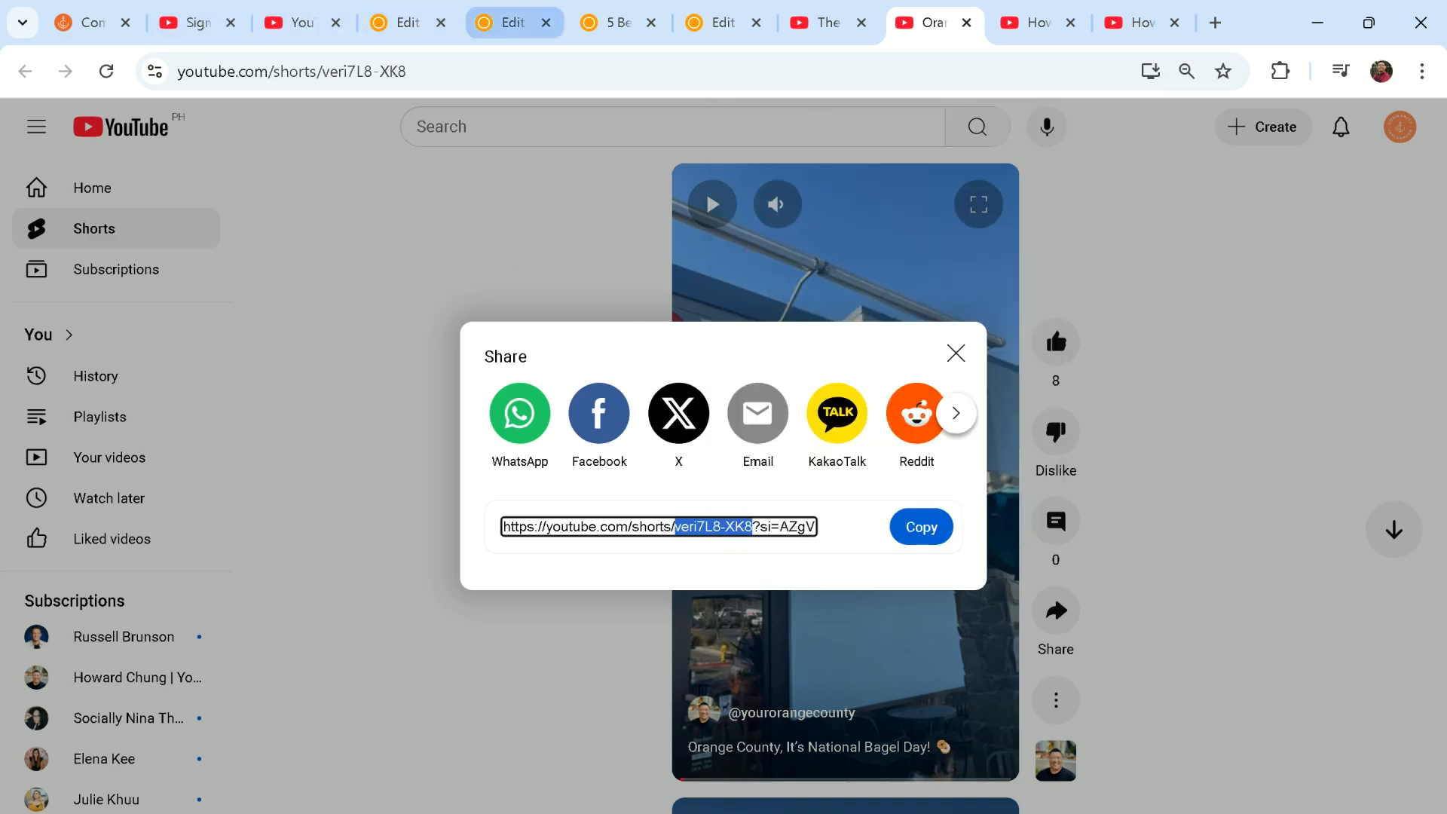
# - Replace the ID after "watch?v=" in the new widget's link with veri7L8-XK8, and play the embedded video in the post
pyautogui.click(407, 23)
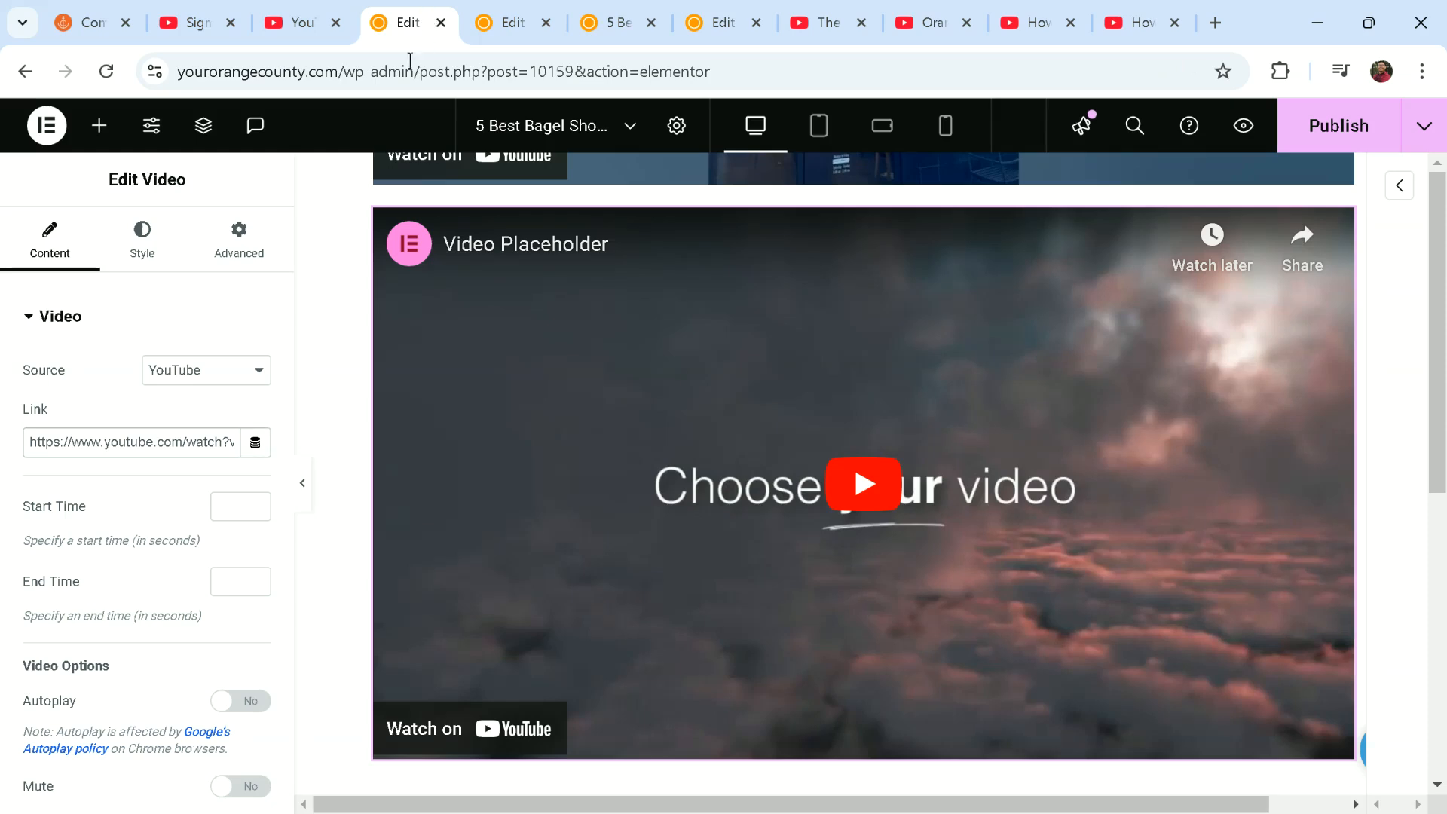
pyautogui.click(214, 442)
pyautogui.press('Right')
pyautogui.press('Right')
pyautogui.press('Right')
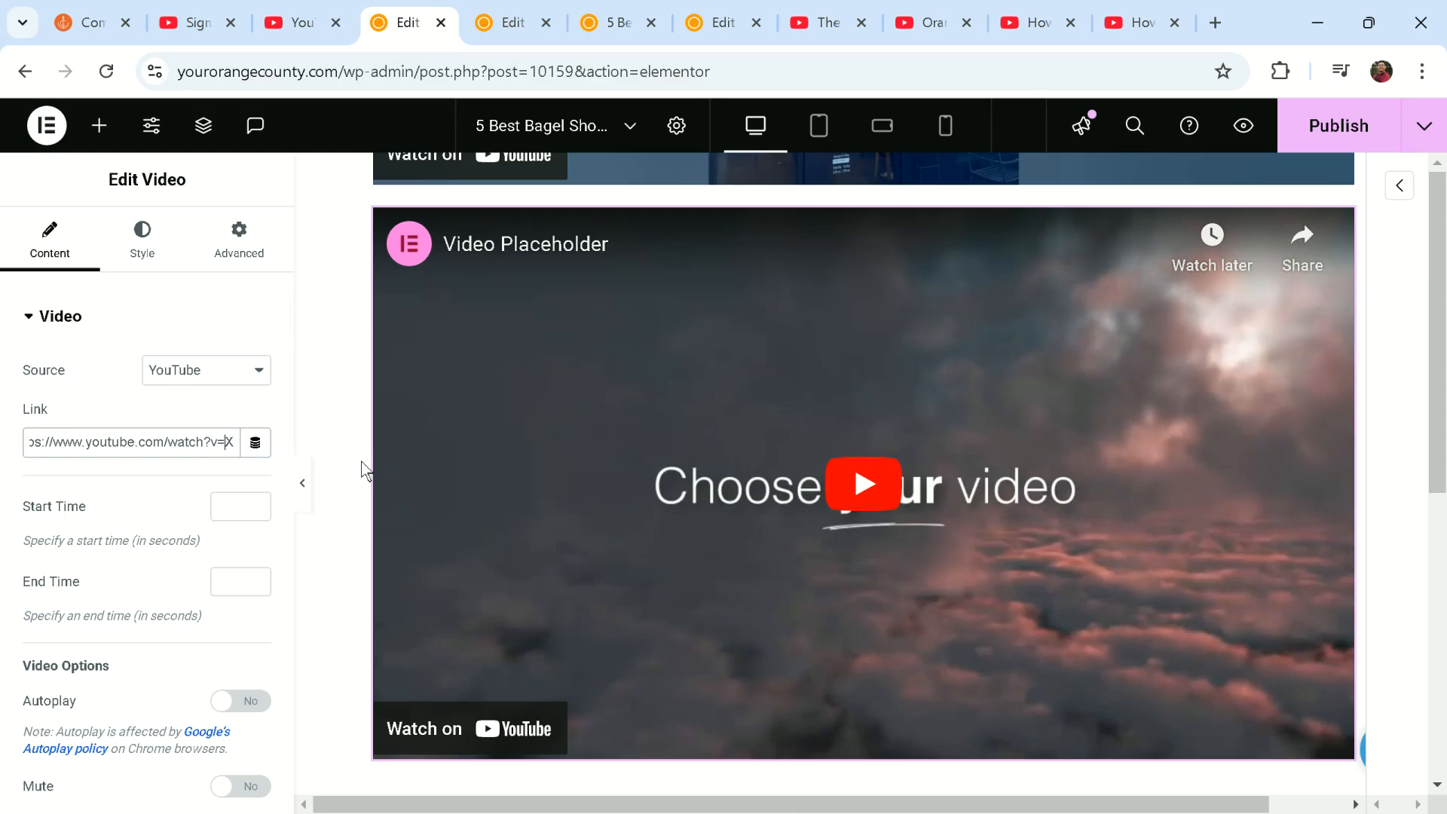
pyautogui.hotkey('shift', 'End')
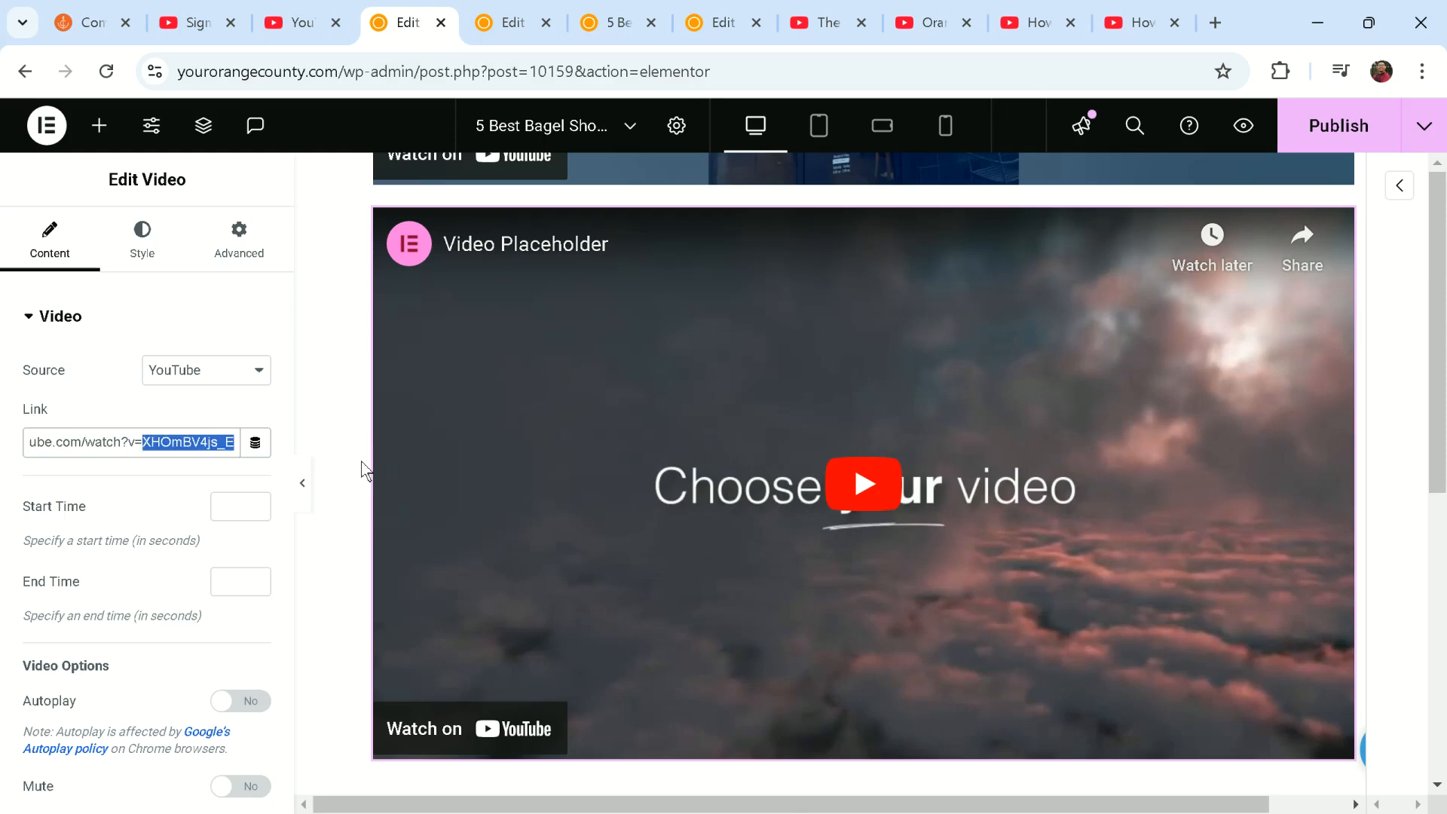
pyautogui.hotkey('ctrl', 'v')
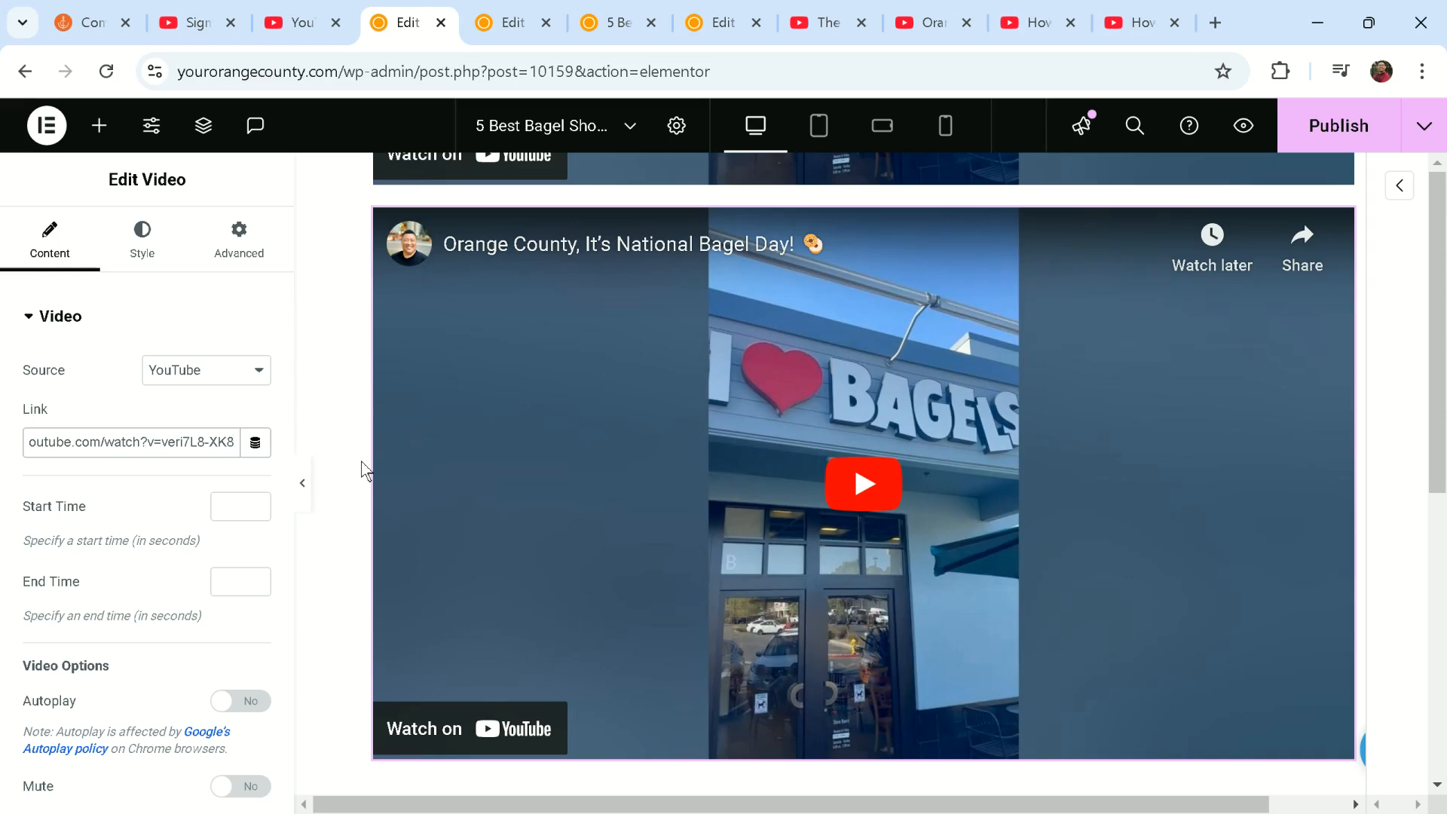
pyautogui.click(340, 435)
pyautogui.click(513, 423)
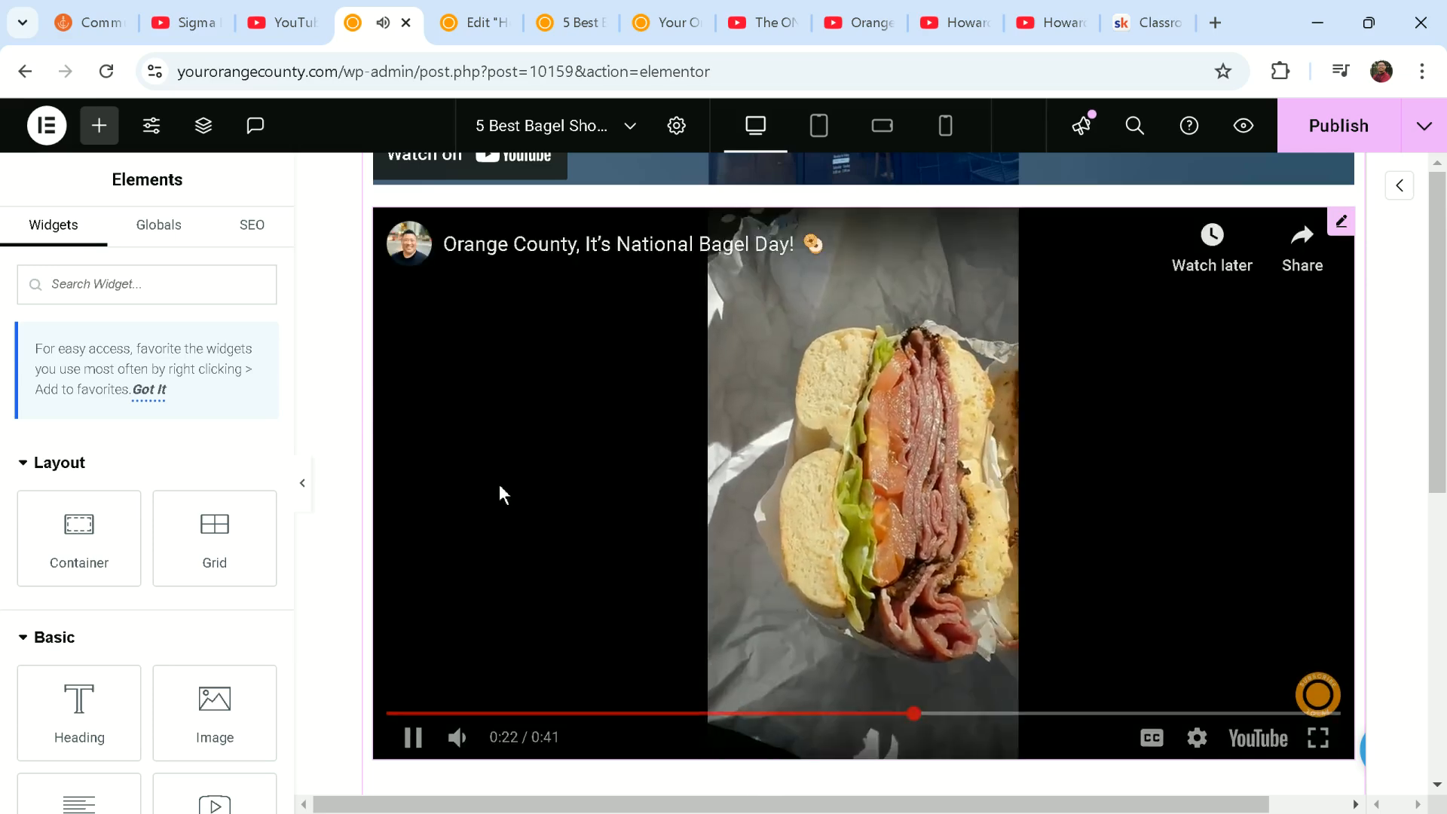
# - Browse the Community Influencer Academy classroom courses on Skool, and switch to the Community Influencer YouTube channel's videos
pyautogui.click(1147, 23)
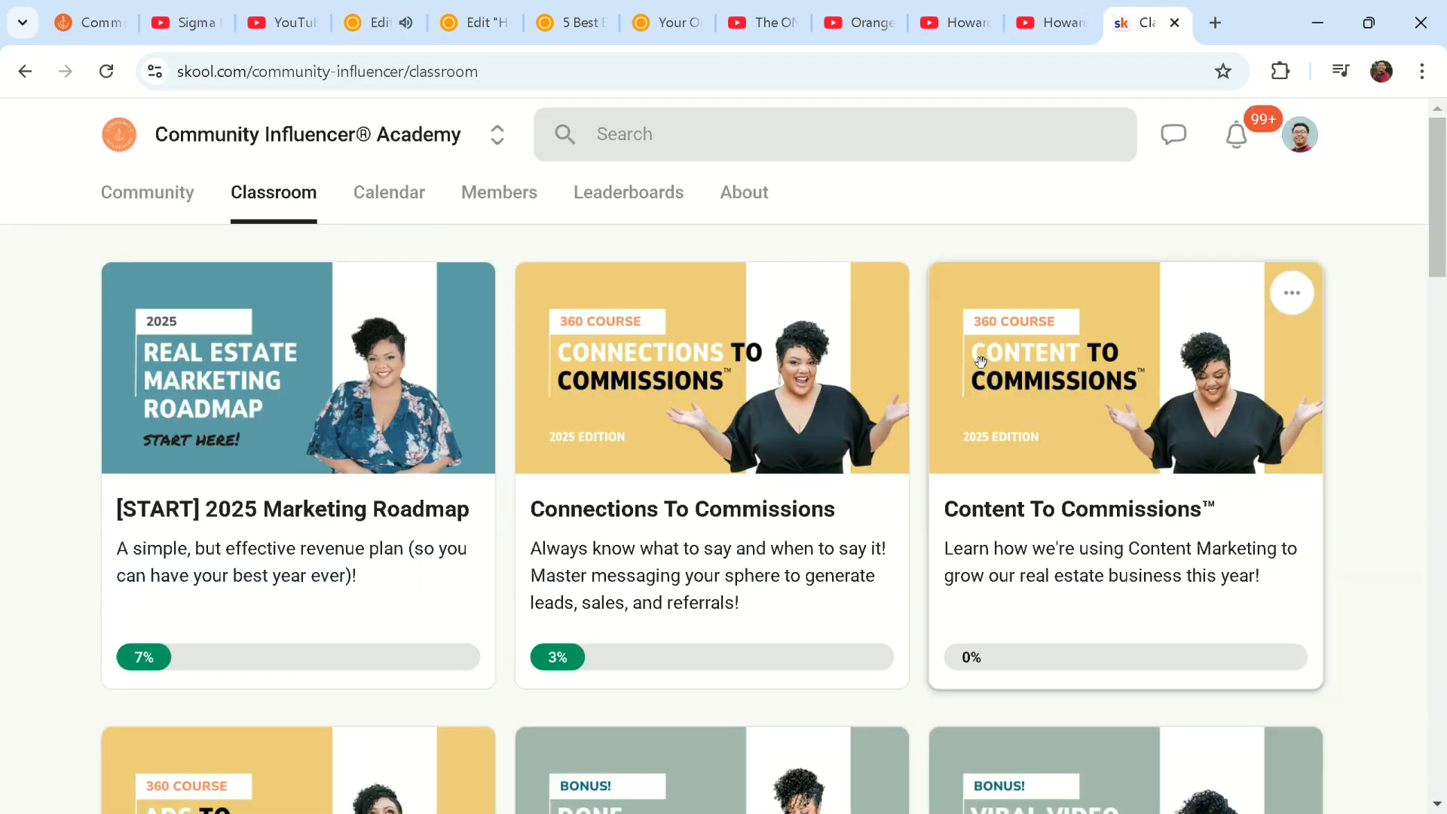
pyautogui.scroll(-5, 807, 230)
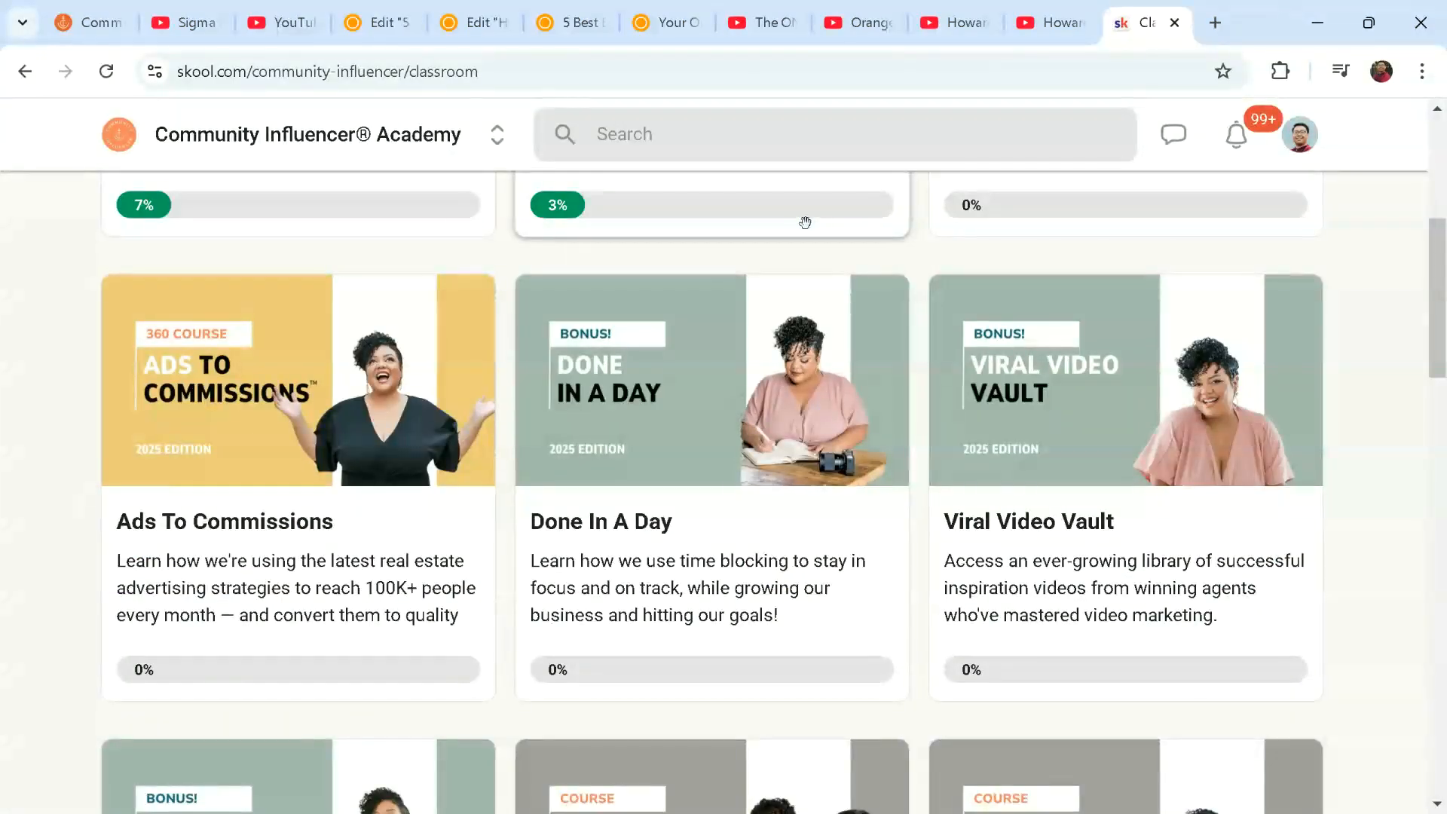
pyautogui.scroll(-7, 799, 222)
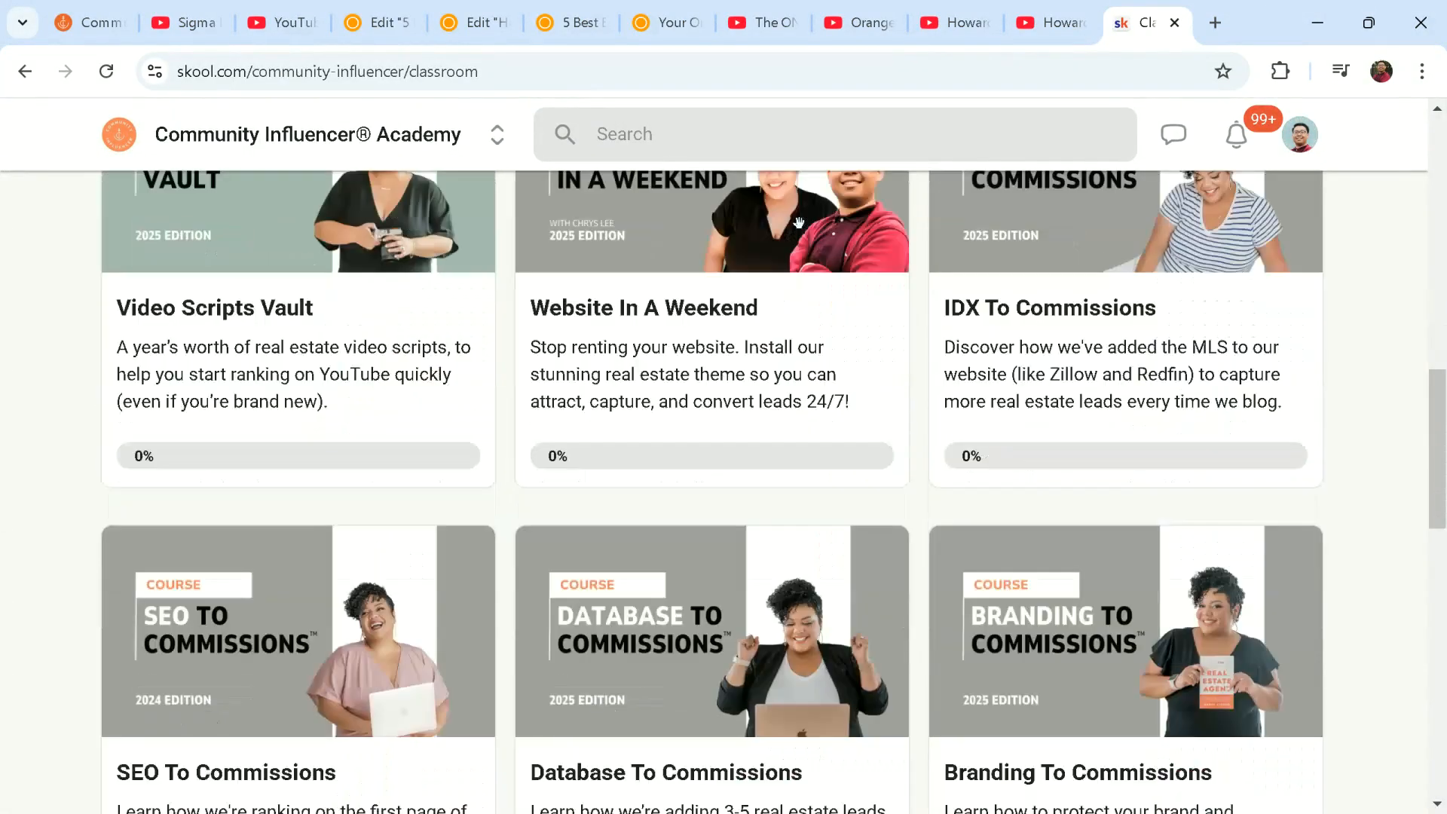
pyautogui.scroll(-3, 799, 222)
pyautogui.scroll(5, 799, 223)
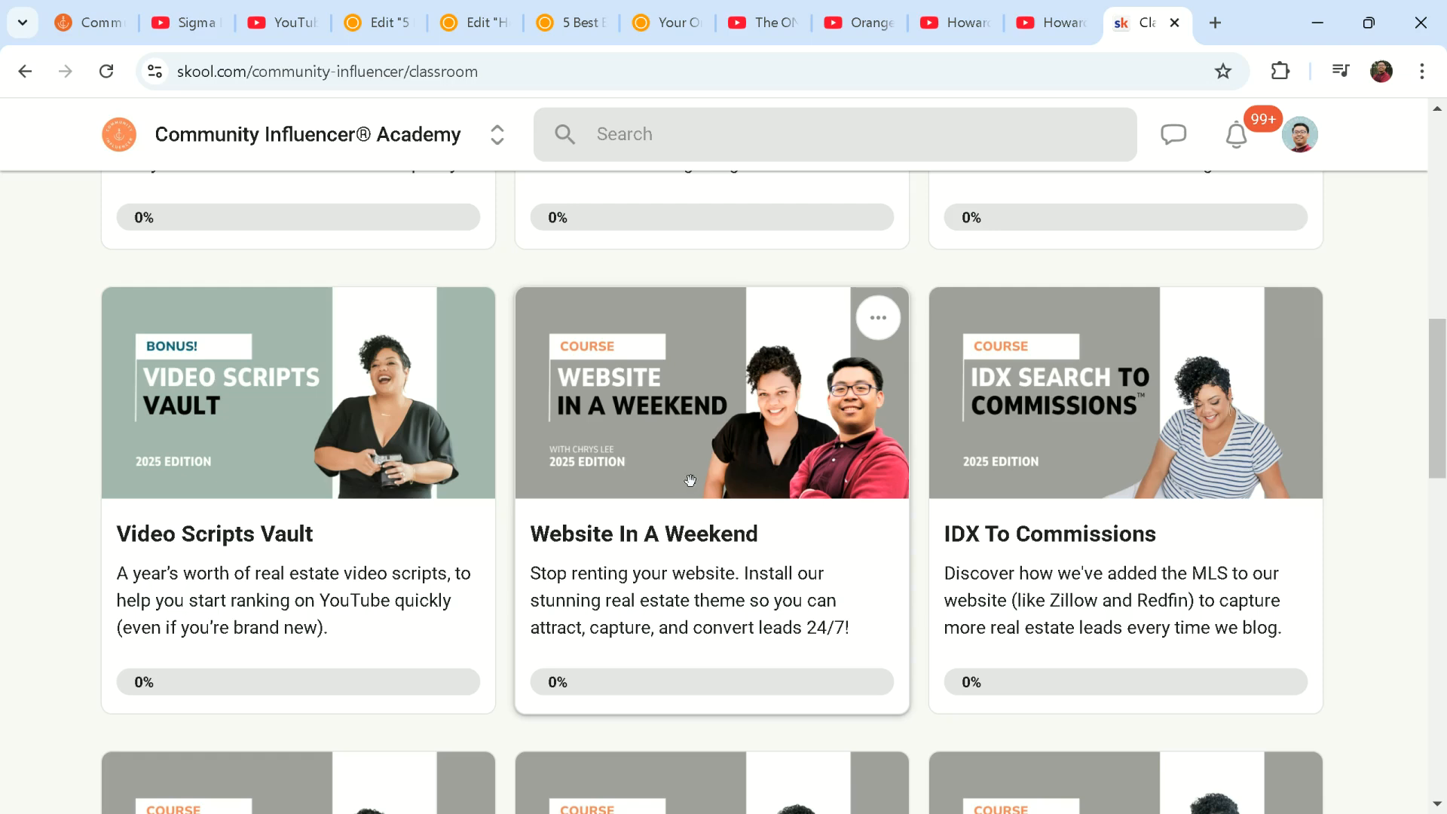
pyautogui.scroll(-10, 691, 482)
pyautogui.scroll(-7, 686, 478)
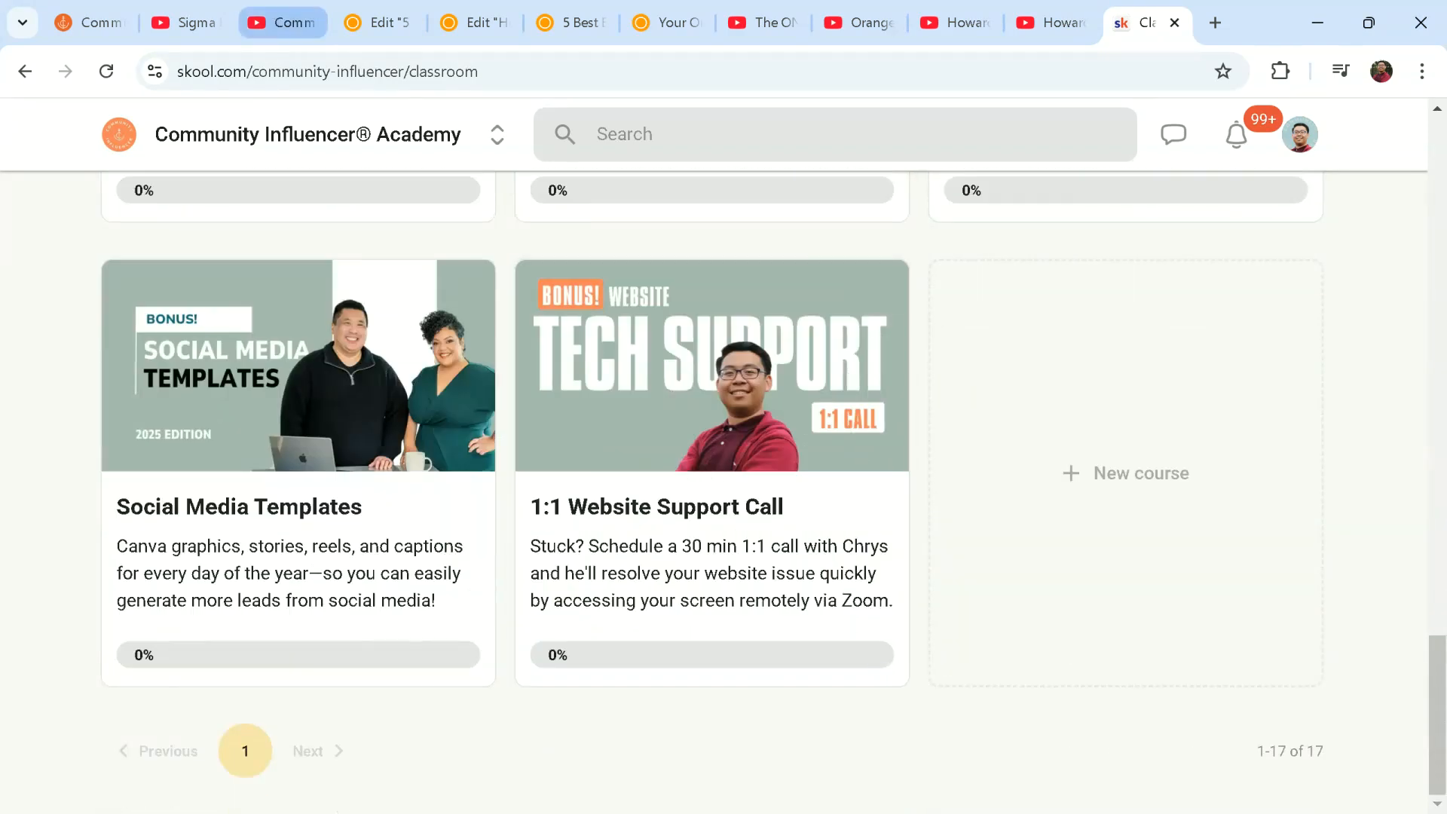
pyautogui.hotkey('ctrl', '3')
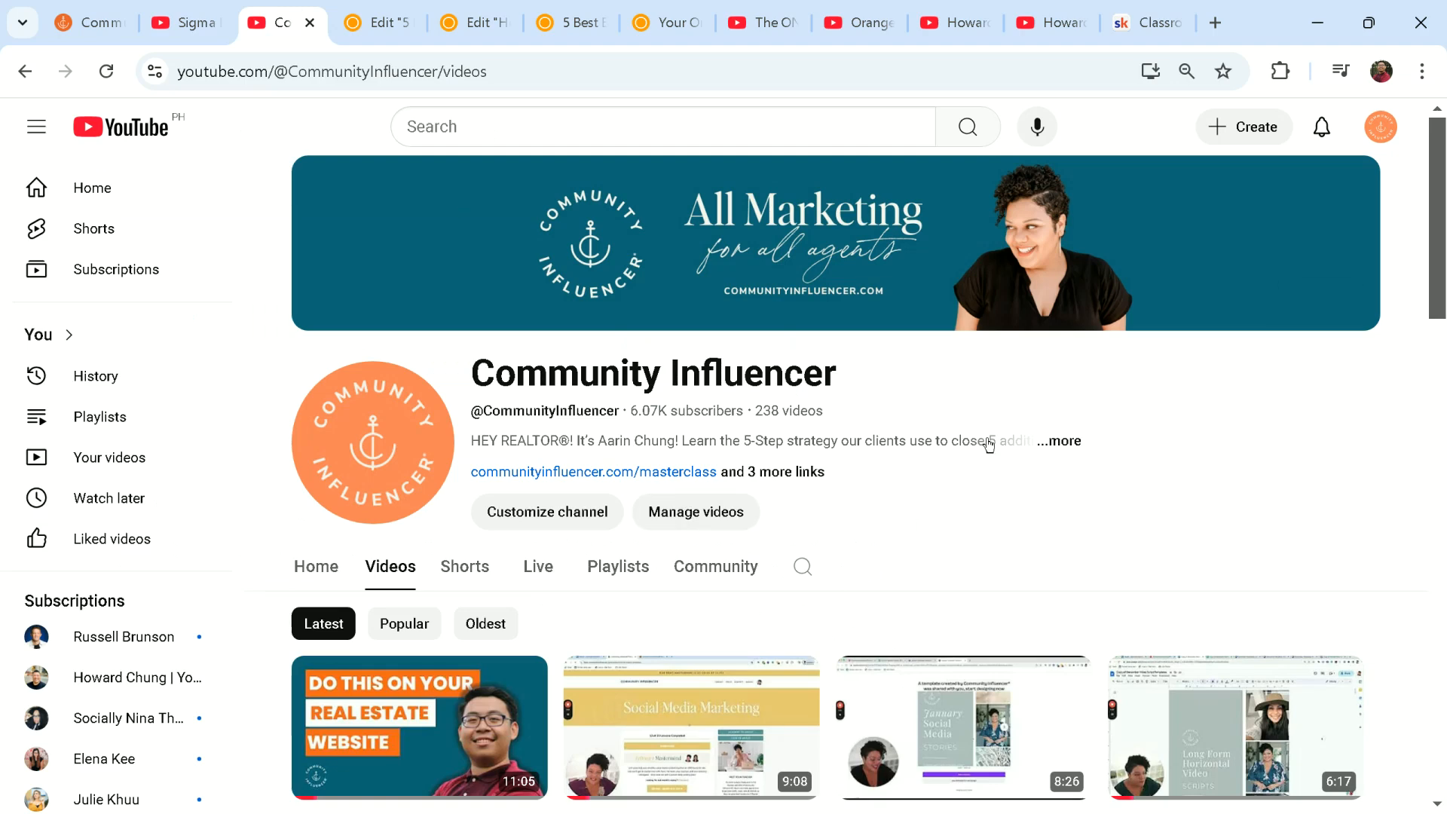